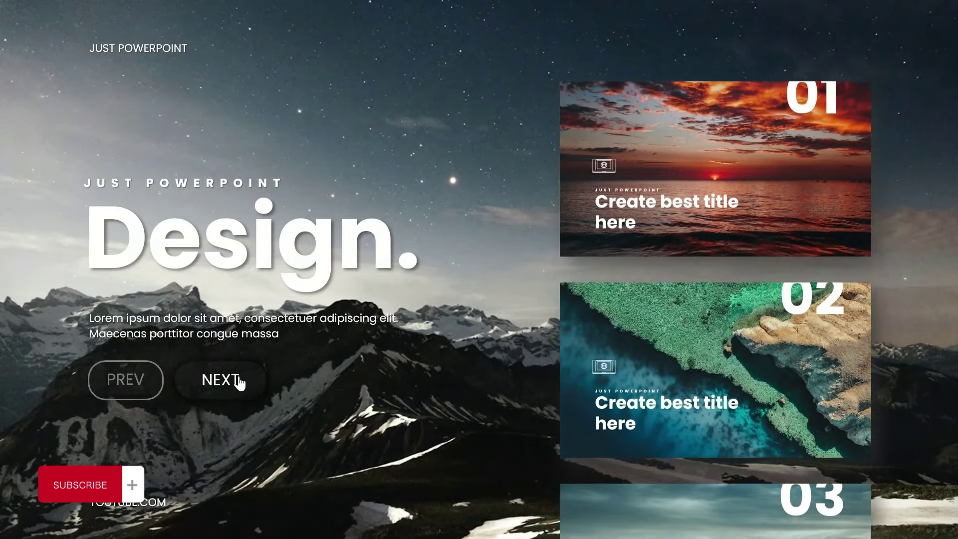
Step: Page the cards forward and zoom into card 03, view its percentage-circle slide, then return to Design
left_click(238, 380)
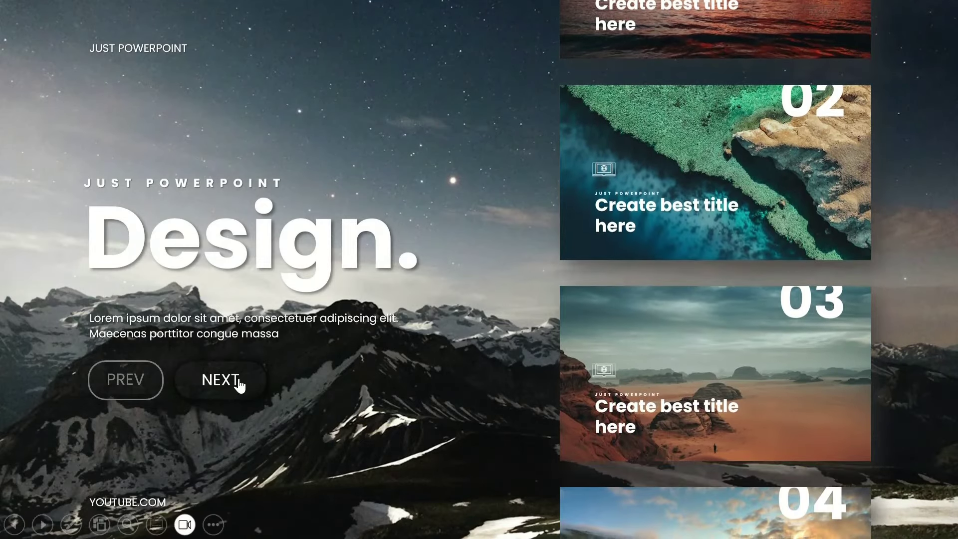
left_click(239, 377)
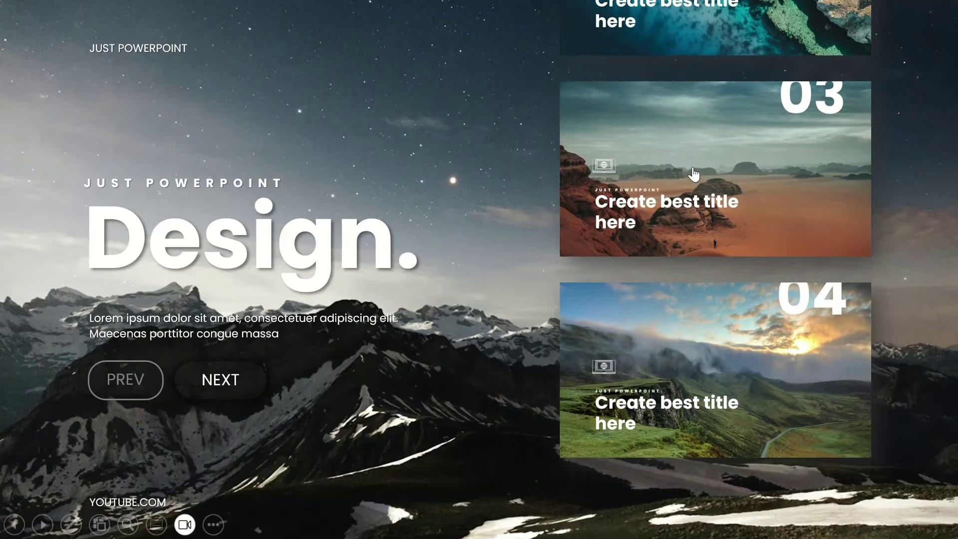
left_click(697, 165)
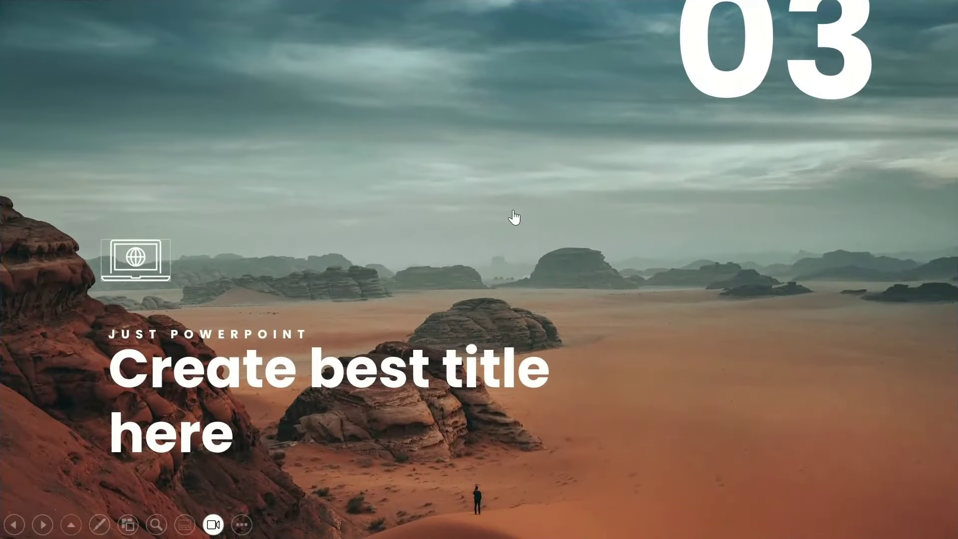
left_click(514, 217)
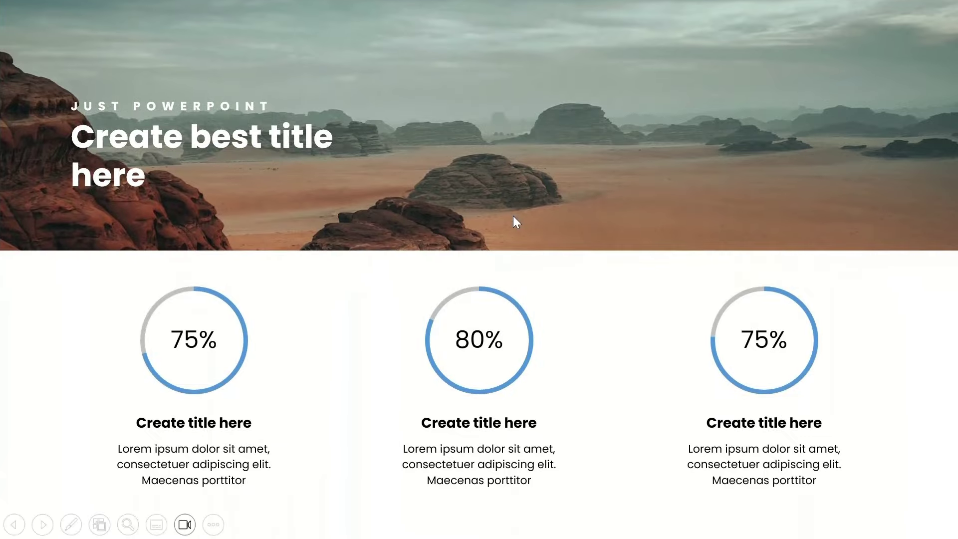
left_click(504, 133)
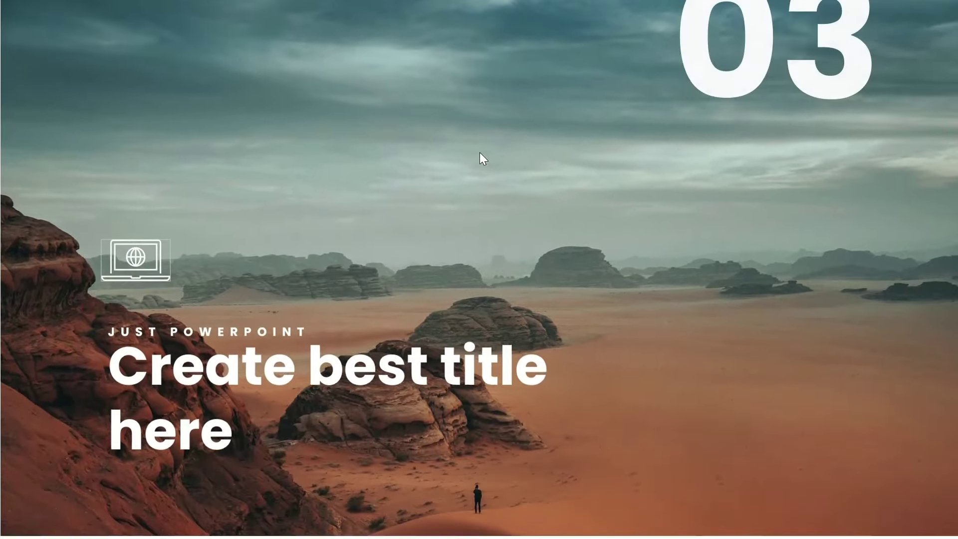
left_click(117, 263)
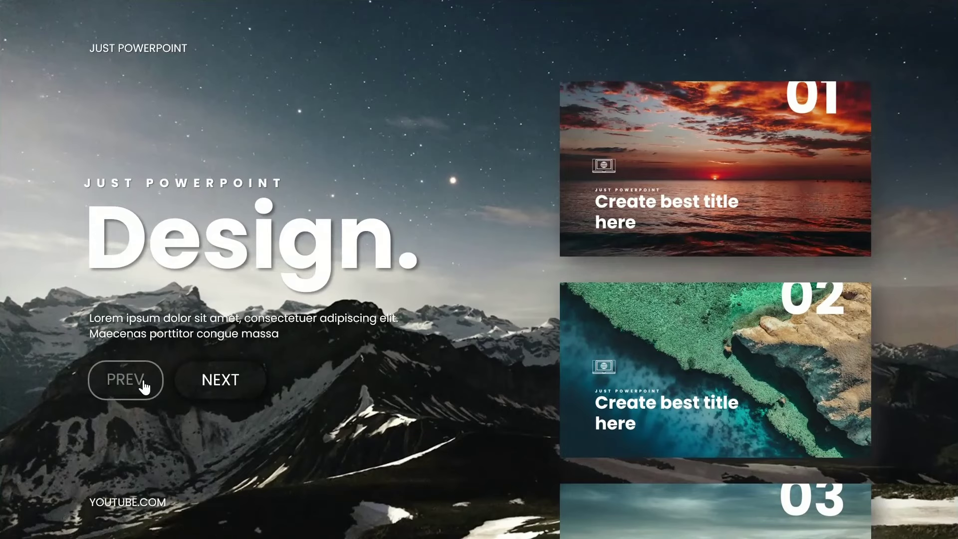
Step: Zoom into card 02, view its detail slide, then return to the Design overview
left_click(144, 386)
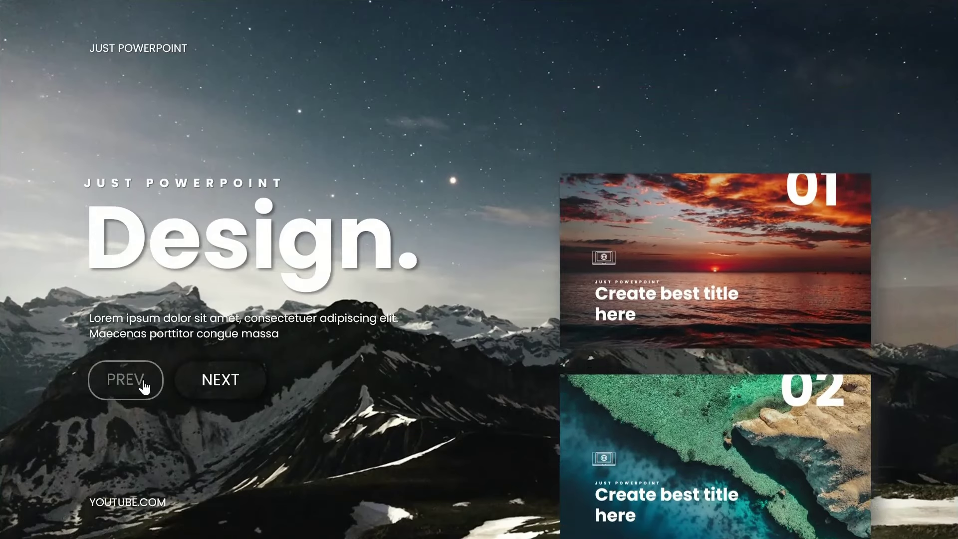
left_click(220, 384)
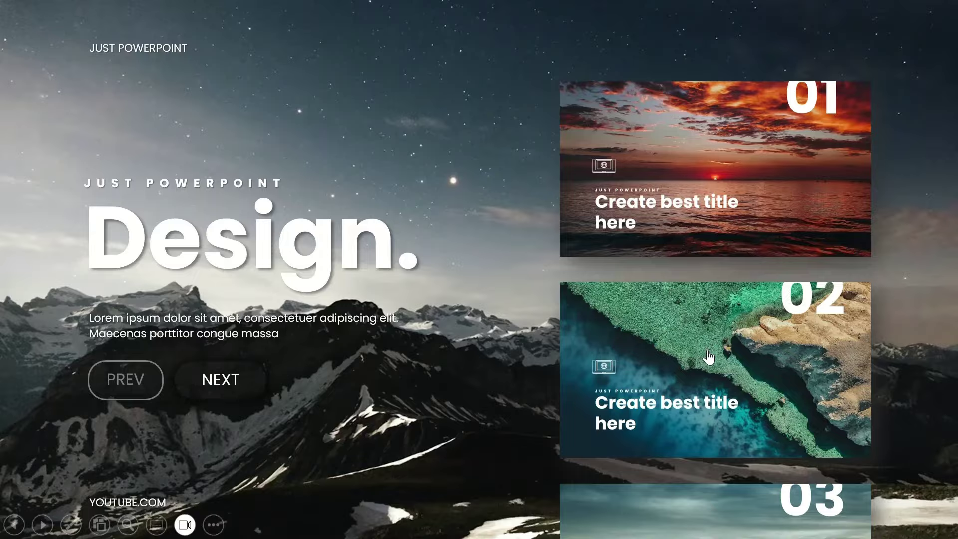
left_click(707, 353)
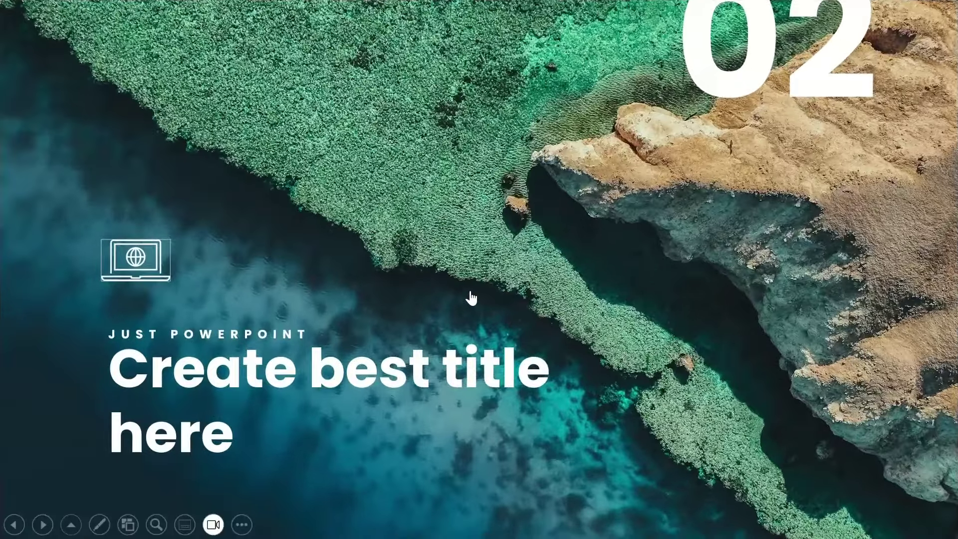
left_click(471, 299)
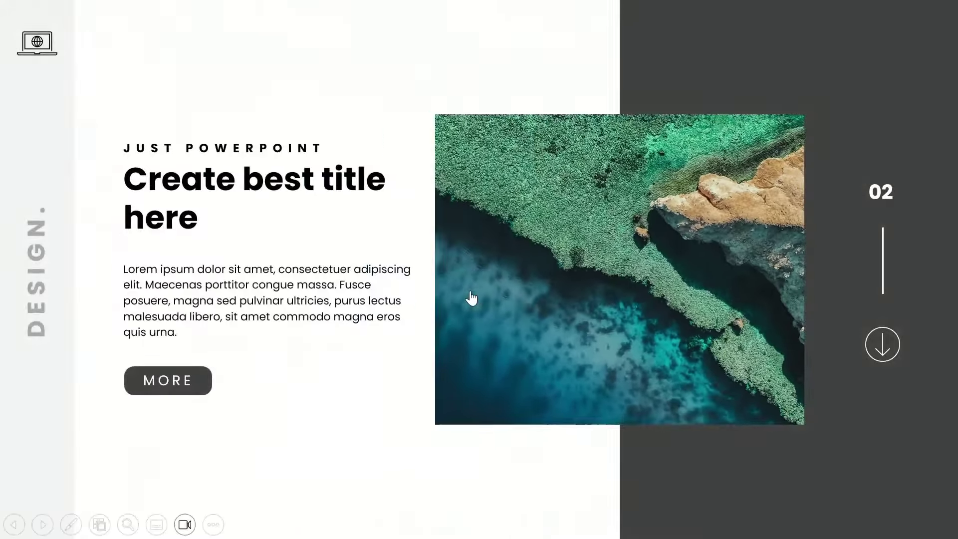
left_click(509, 244)
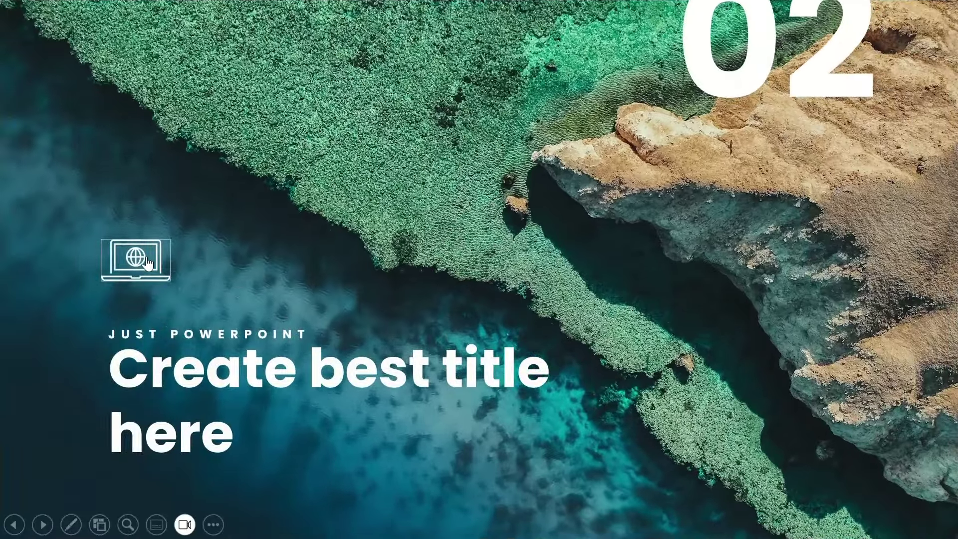
left_click(141, 257)
Step: End the slideshow and review slides 8 through 11 in the editor
key("Escape")
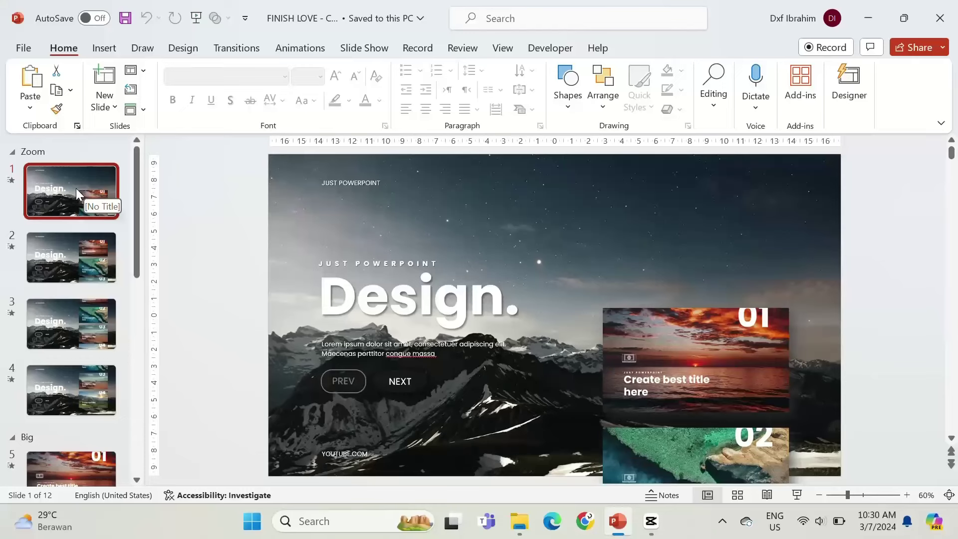
scroll(77, 205, "down", 3)
scroll(78, 237, "down", 2)
scroll(79, 257, "down", 2)
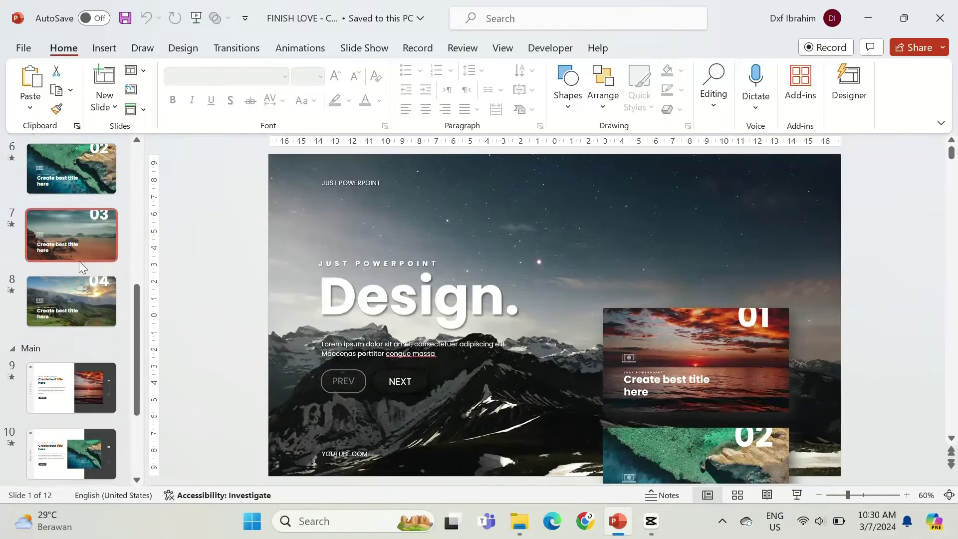
scroll(79, 266, "down", 2)
scroll(78, 272, "down", 1)
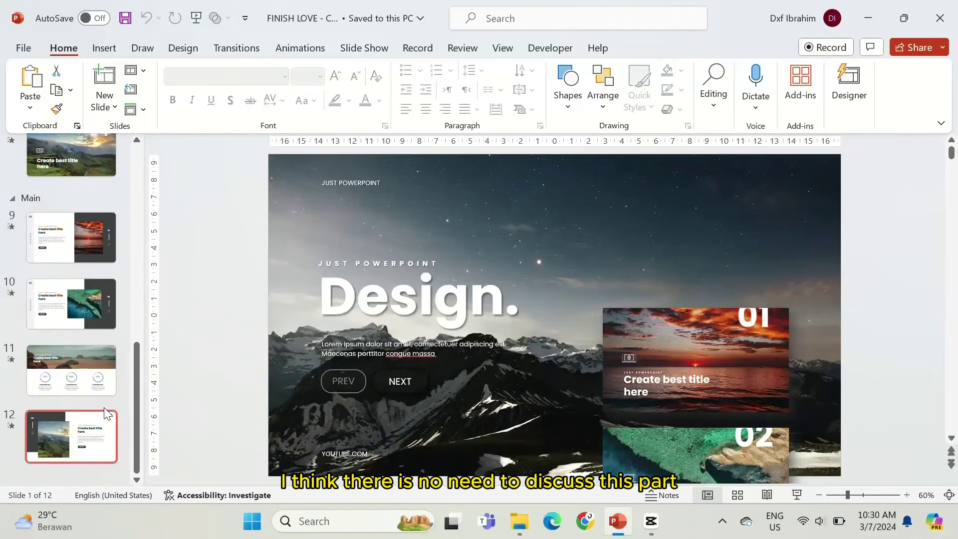
left_click(76, 241)
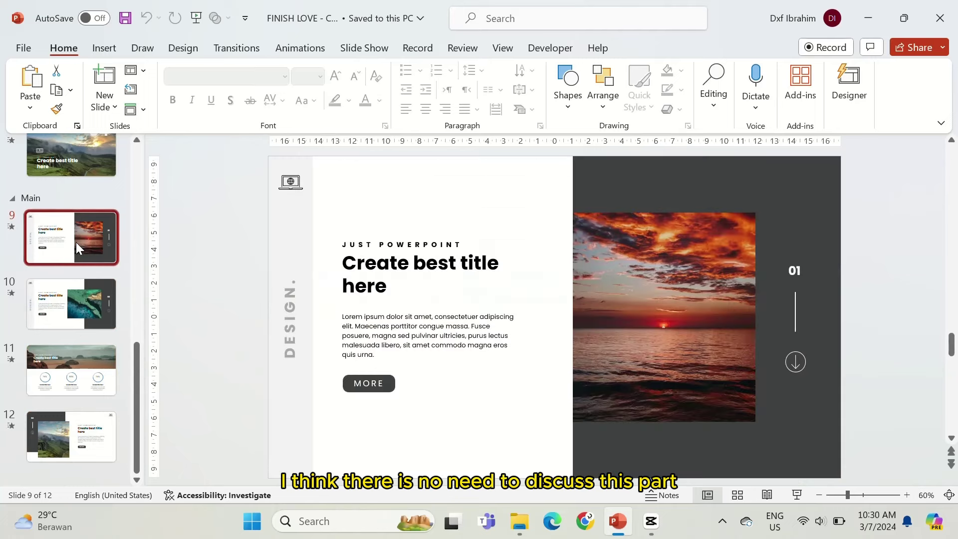
key("Down")
key("Down")
key("Down")
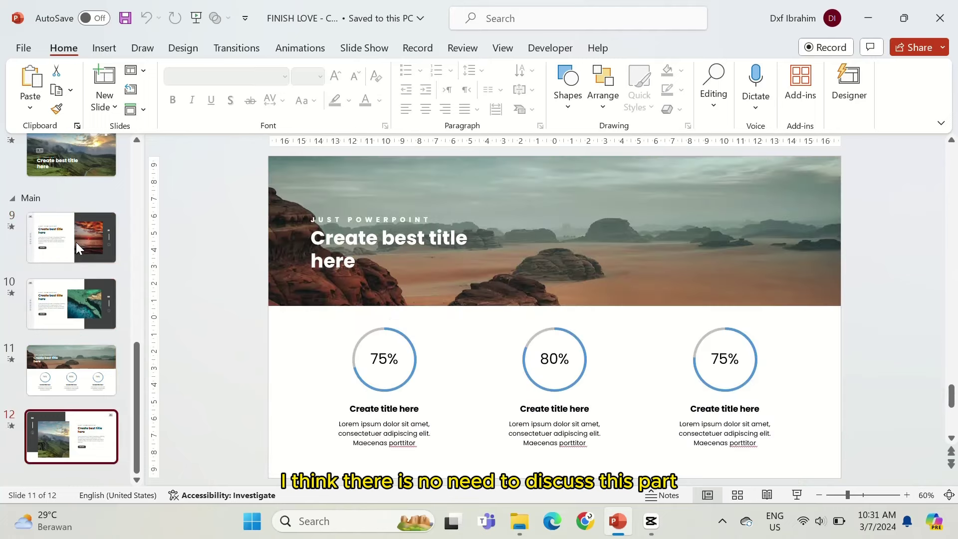
left_click(75, 190)
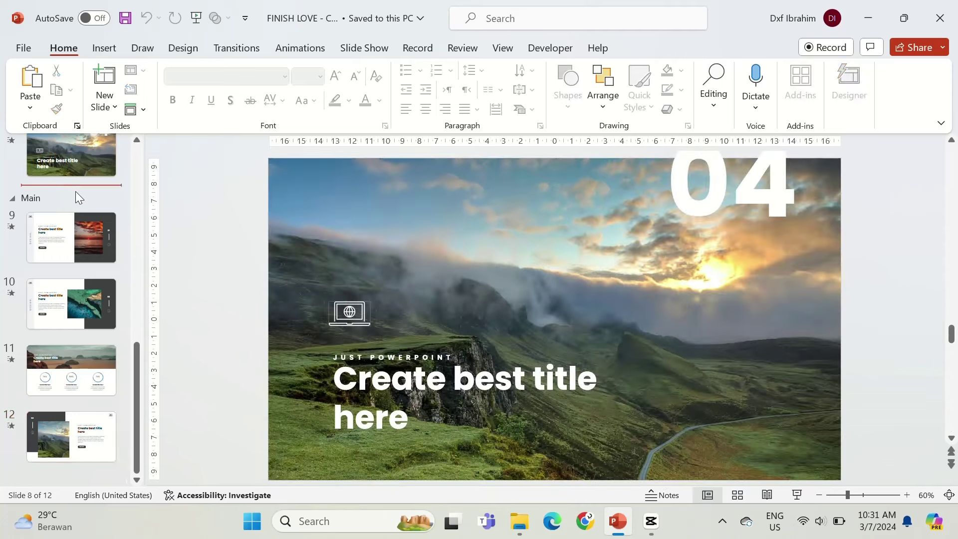
Step: Select slides 1 through 8 and delete them
scroll(76, 192, "up", 2)
scroll(76, 198, "up", 2)
scroll(75, 212, "up", 1)
scroll(73, 223, "up", 1)
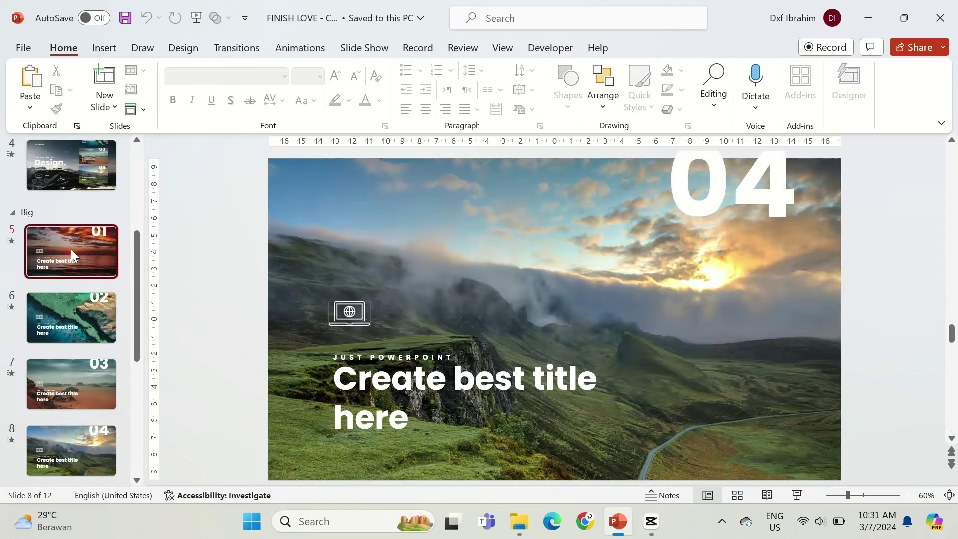
left_click(71, 250)
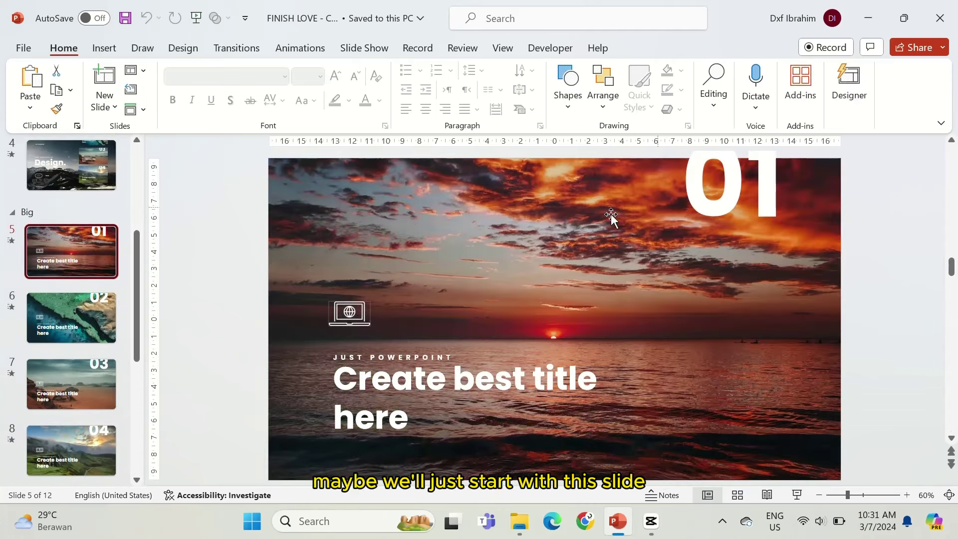
scroll(75, 339, "down", 1)
left_click(73, 393)
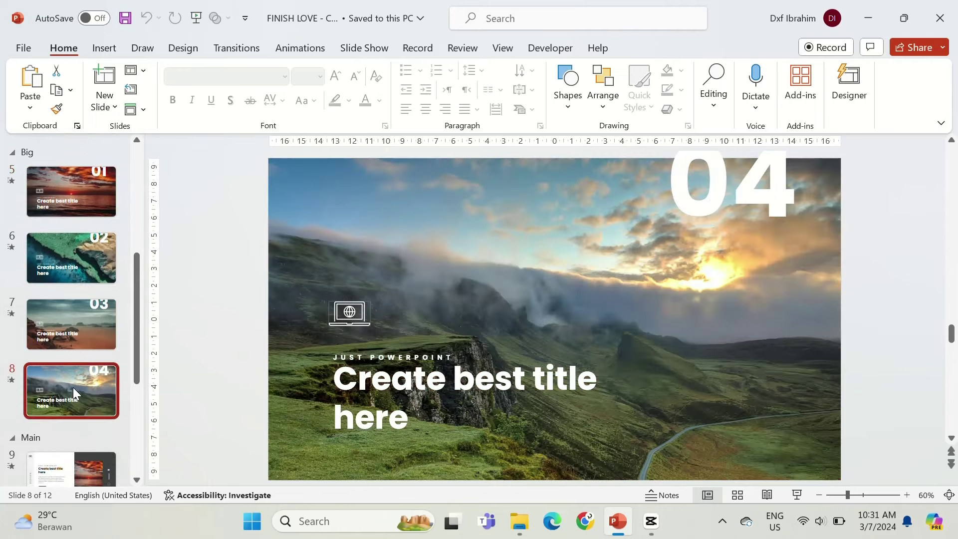
key("shift+Up")
key("shift+Up")
key("shift+Up")
key("shift+Up")
key("shift+Up")
key("shift+Up")
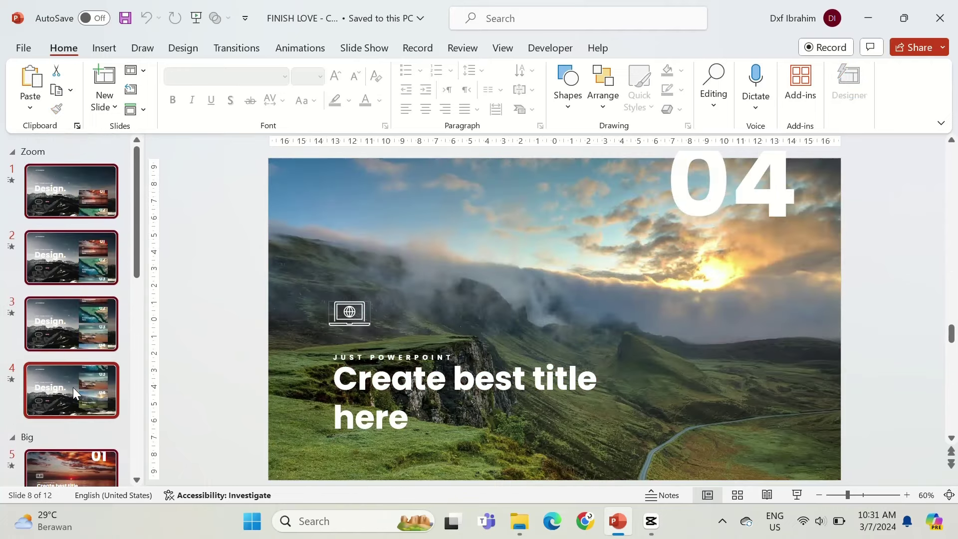
key("Delete")
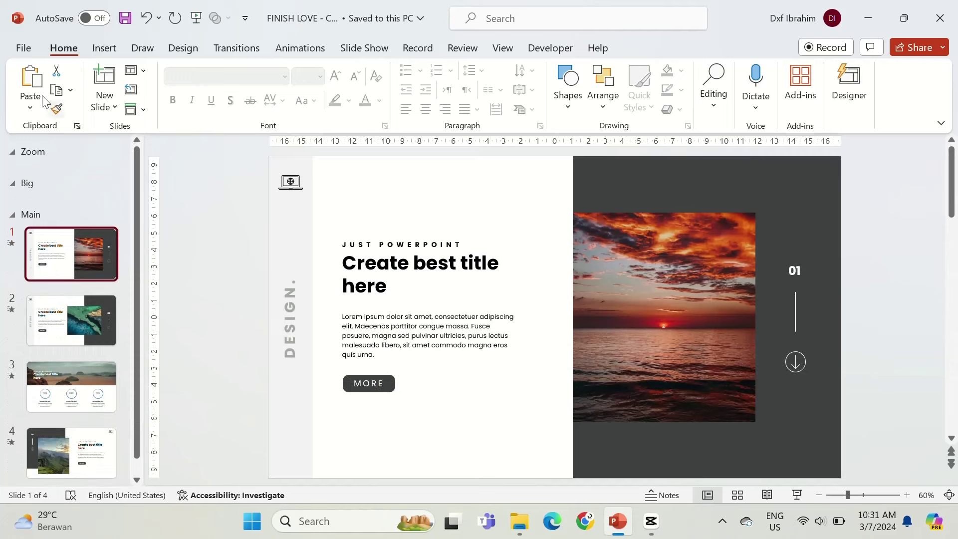
Step: Remove all sections from the deck
right_click(38, 154)
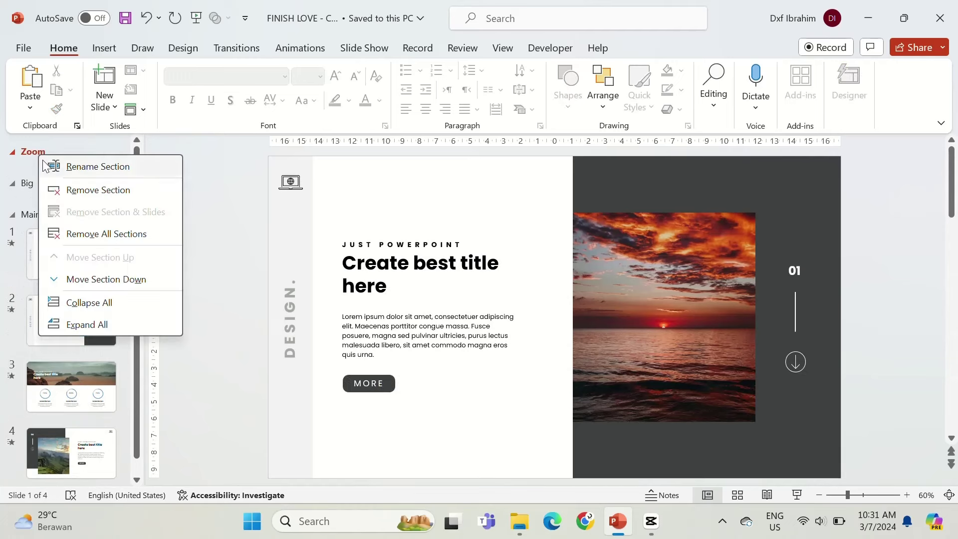
left_click(87, 233)
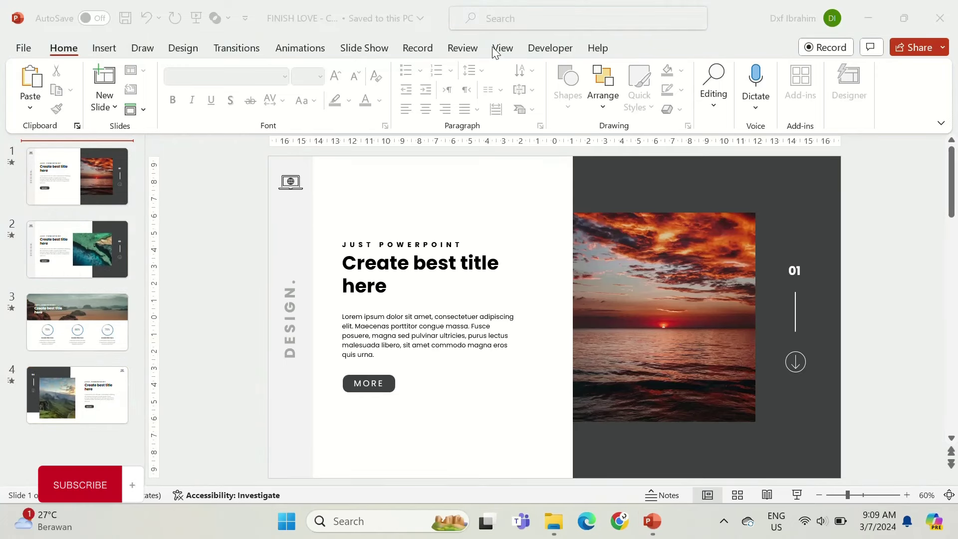
left_click(502, 48)
Step: Duplicate the blank master layout, draw a full-slide Picture placeholder on it, and close Master View
left_click(217, 79)
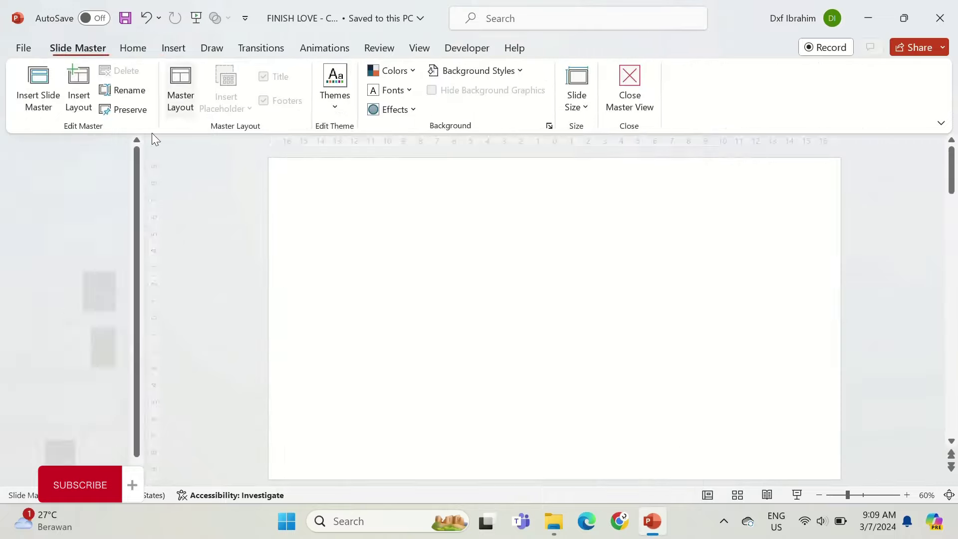
left_click(63, 241)
key("ctrl+d")
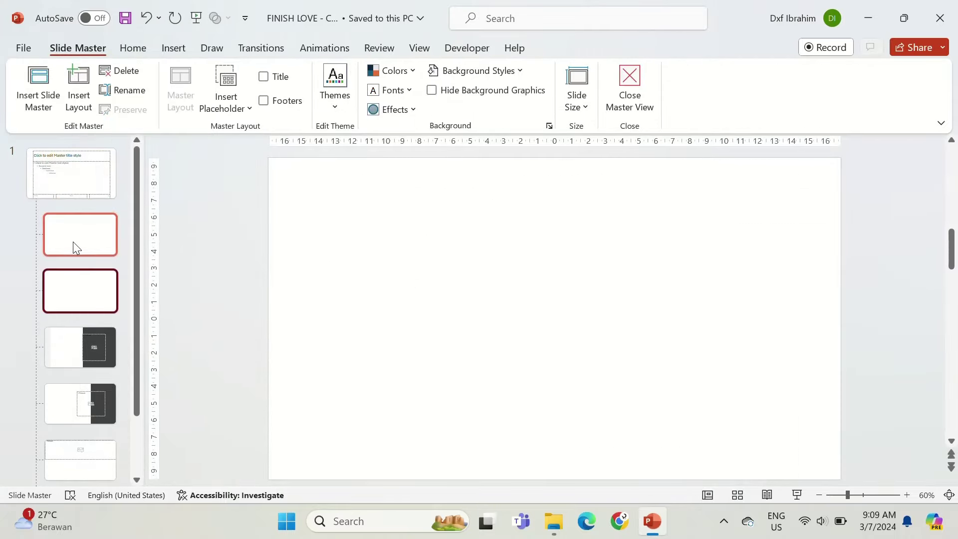
left_click(226, 99)
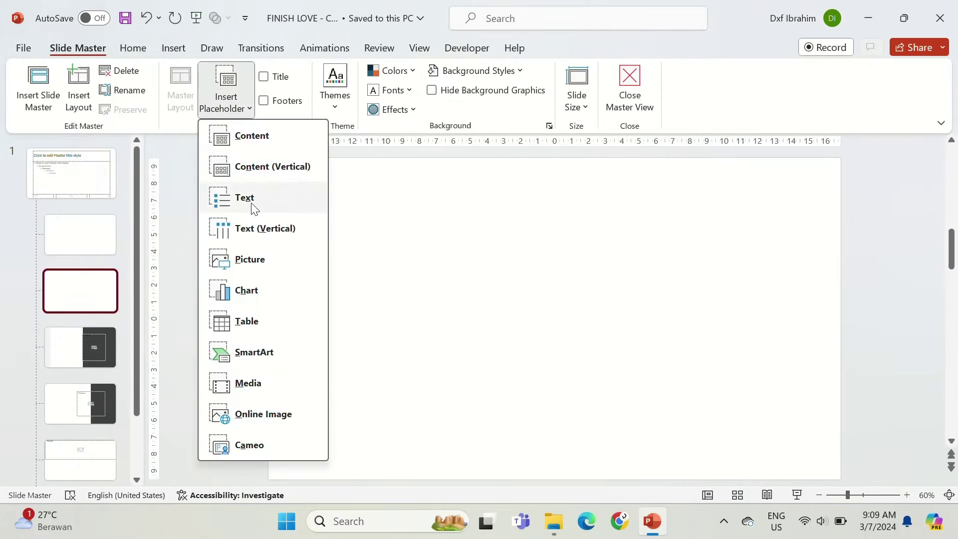
left_click(249, 260)
left_click_drag(270, 157, 838, 480)
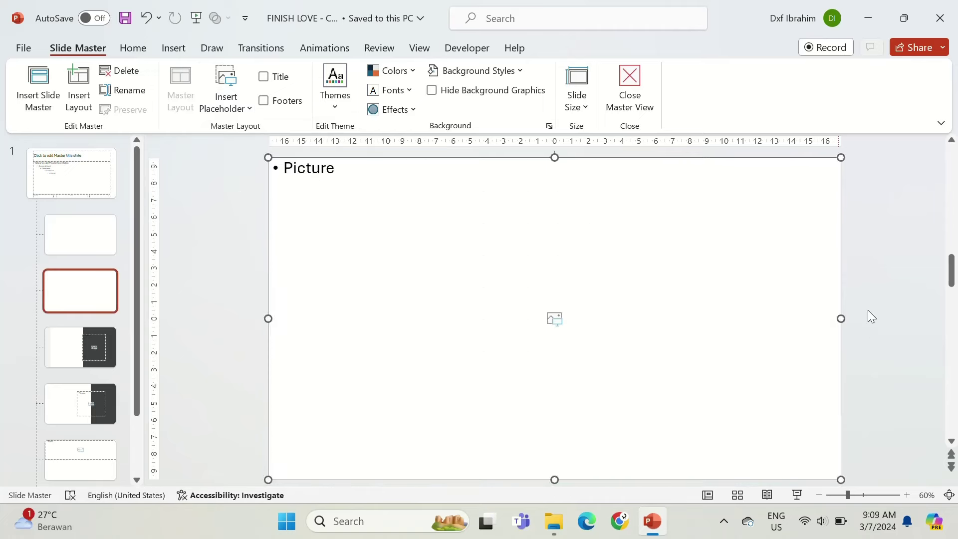
left_click(630, 82)
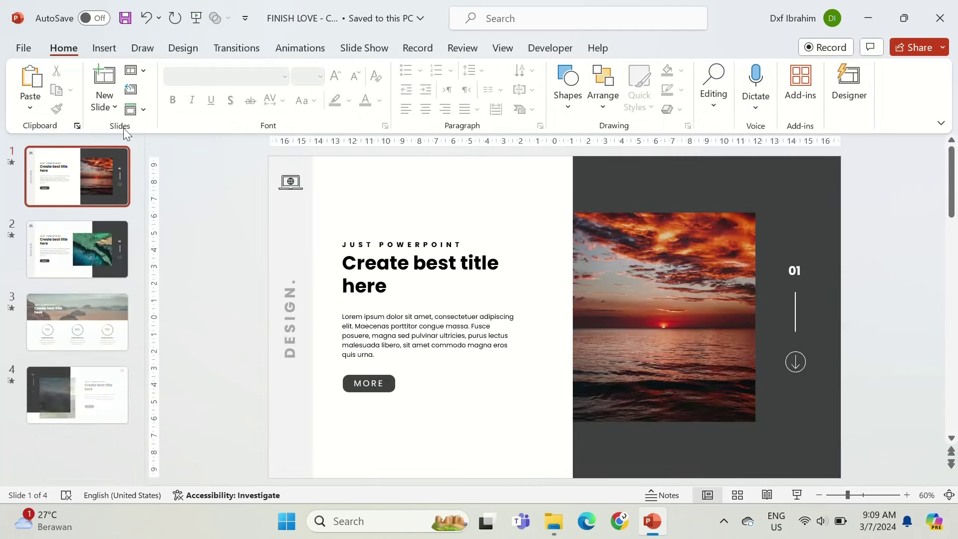
Step: Add a section named Main over the slides and a section named Big above it
right_click(81, 138)
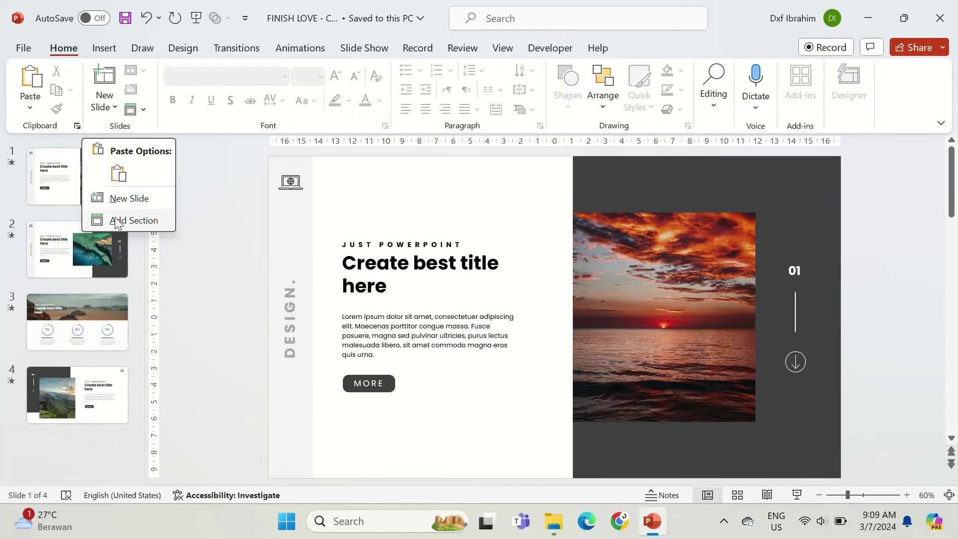
left_click(114, 219)
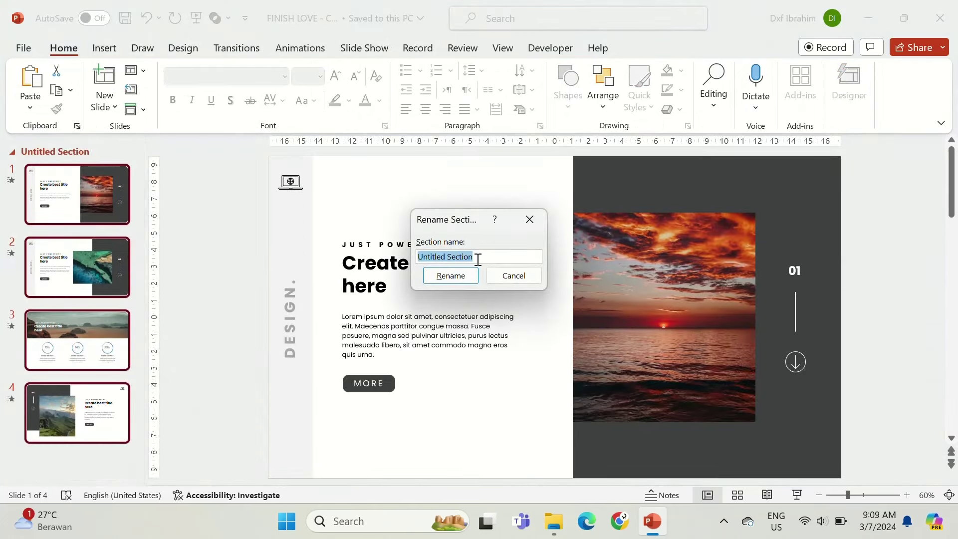
key("Return")
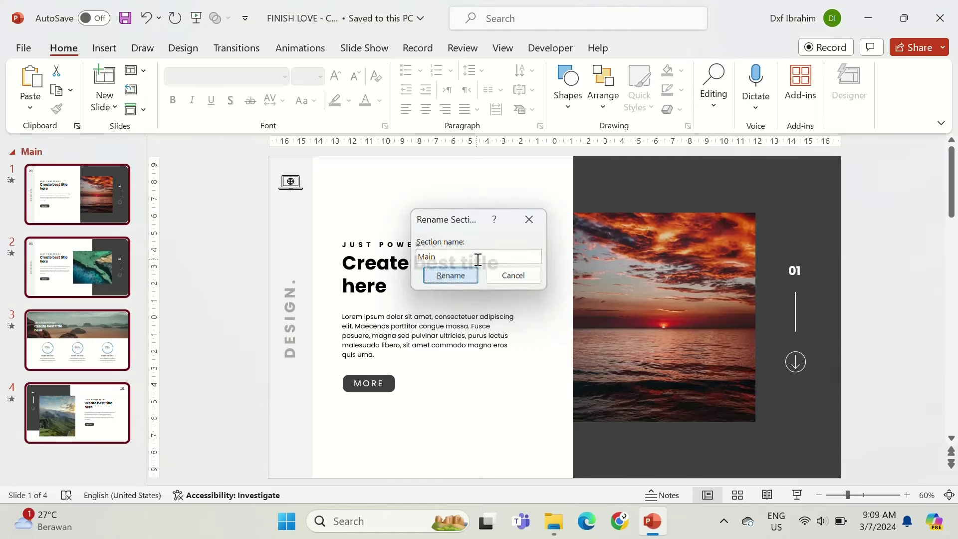
right_click(41, 144)
left_click(77, 224)
type("Big")
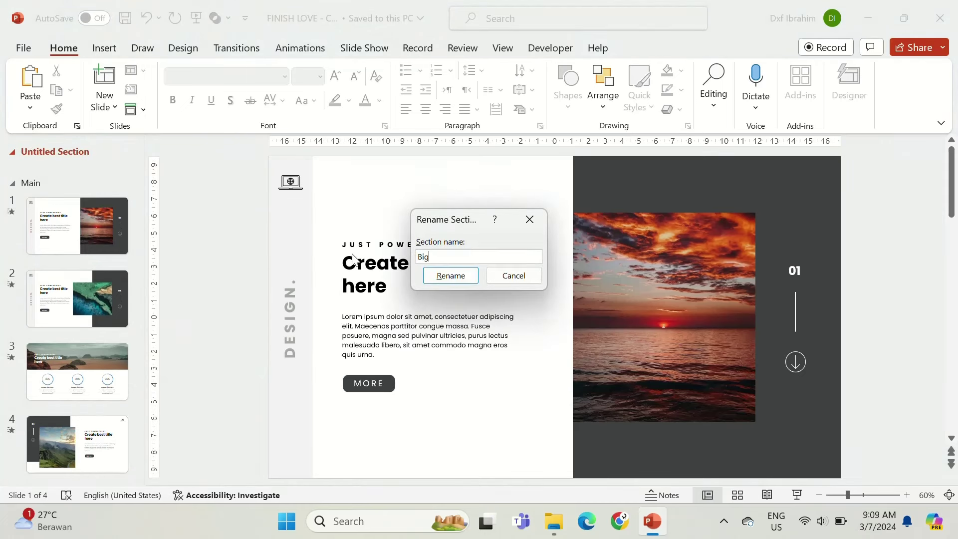
key("Return")
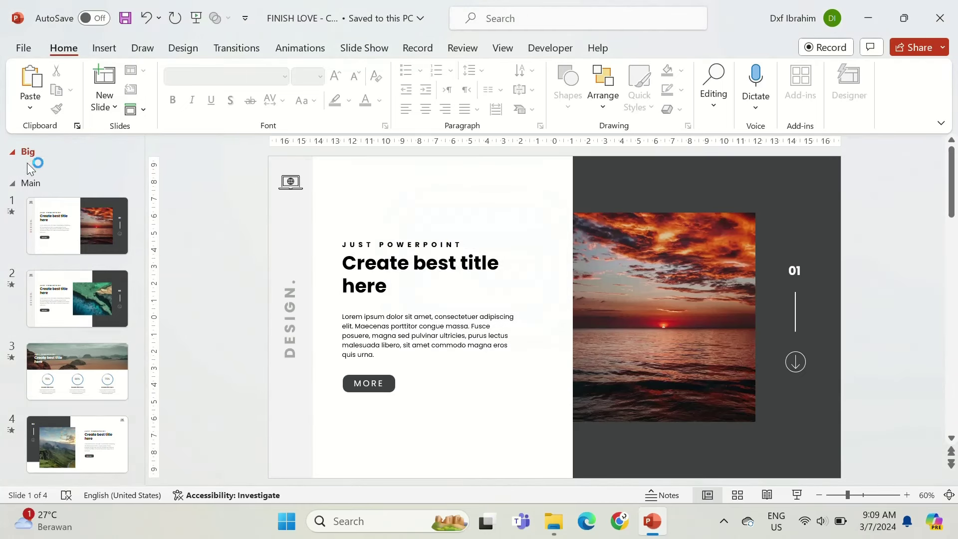
Step: Insert a full-picture layout slide into the Big section and drag in the sunset photo
left_click(27, 162)
left_click(103, 113)
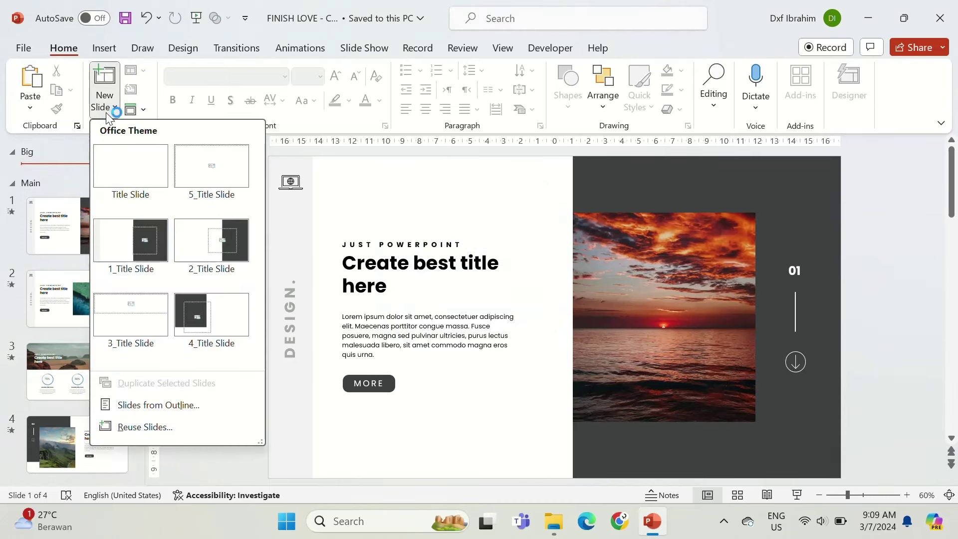
left_click(192, 163)
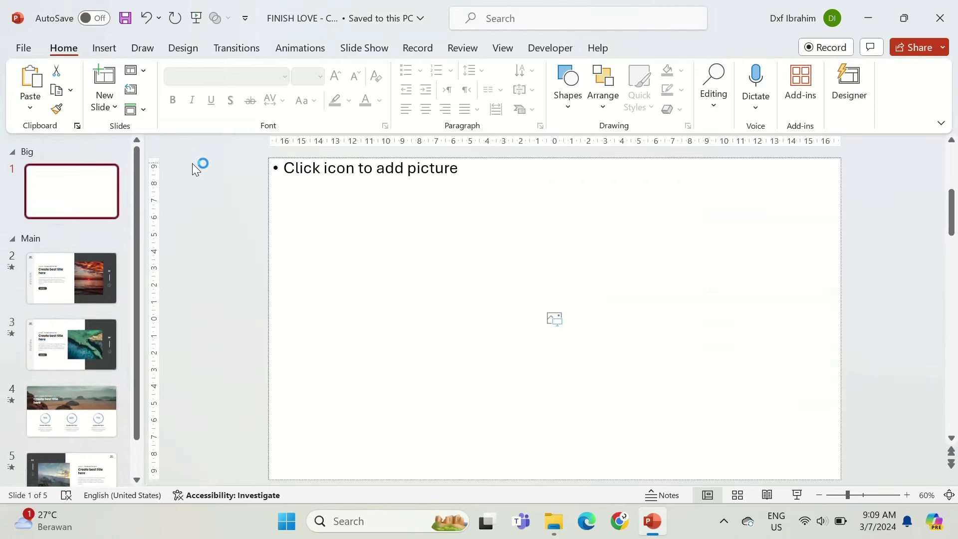
left_click(549, 516)
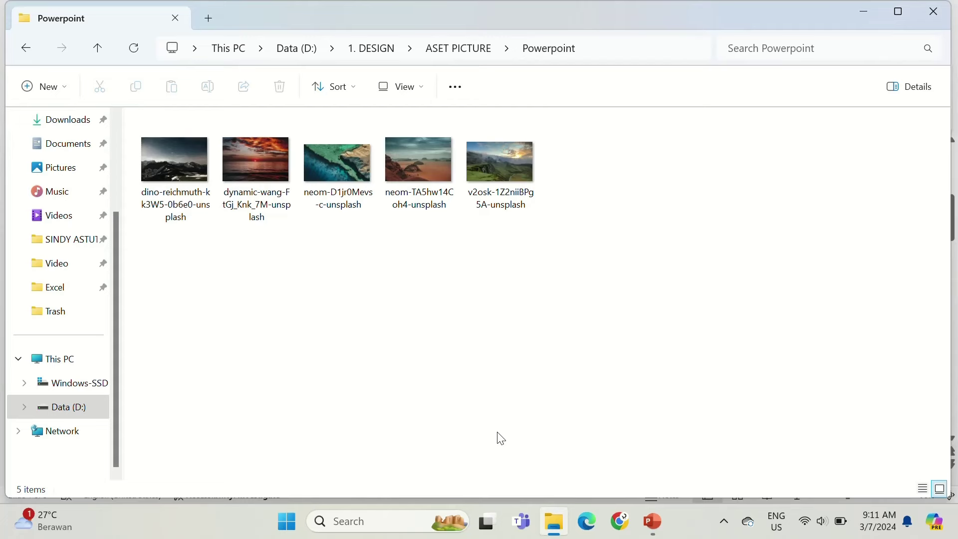
left_click(253, 160)
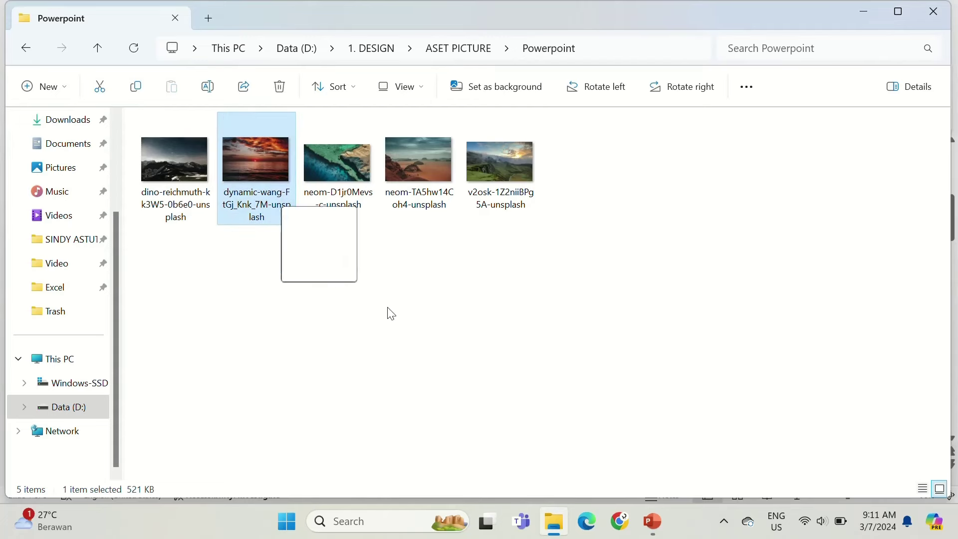
left_click_drag(390, 314, 607, 378)
Step: Fill slide 1's placeholder with the sunset photo and paste the 01 number, icon and title
left_click(857, 322)
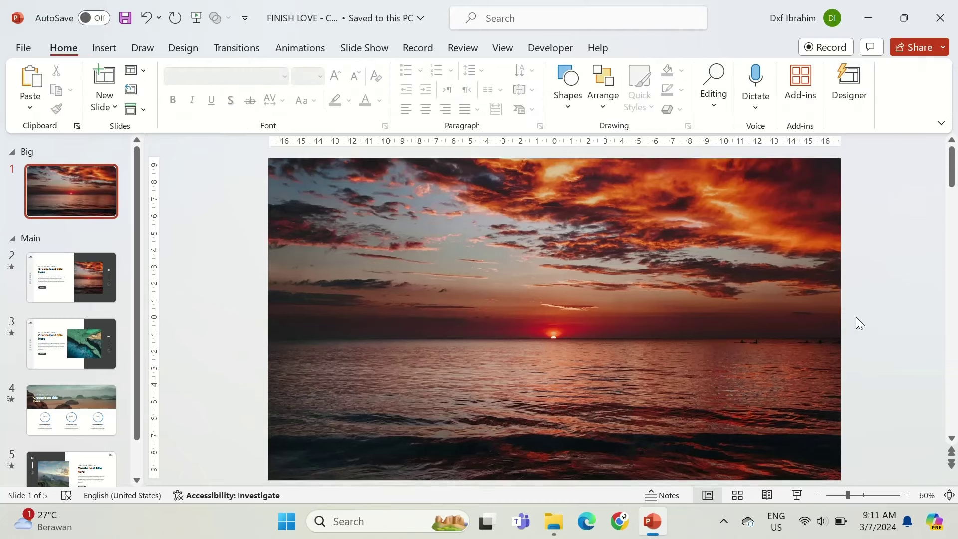
key("ctrl+v")
left_click(752, 231)
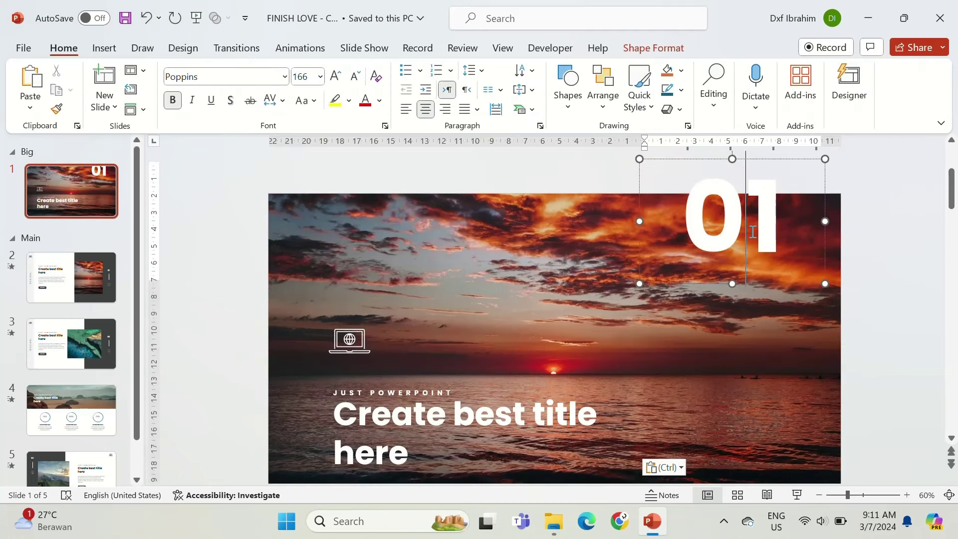
Step: Duplicate slide 1 as slide 2, renumber it 02, and swap in the aerial coastline photo
left_click(98, 194)
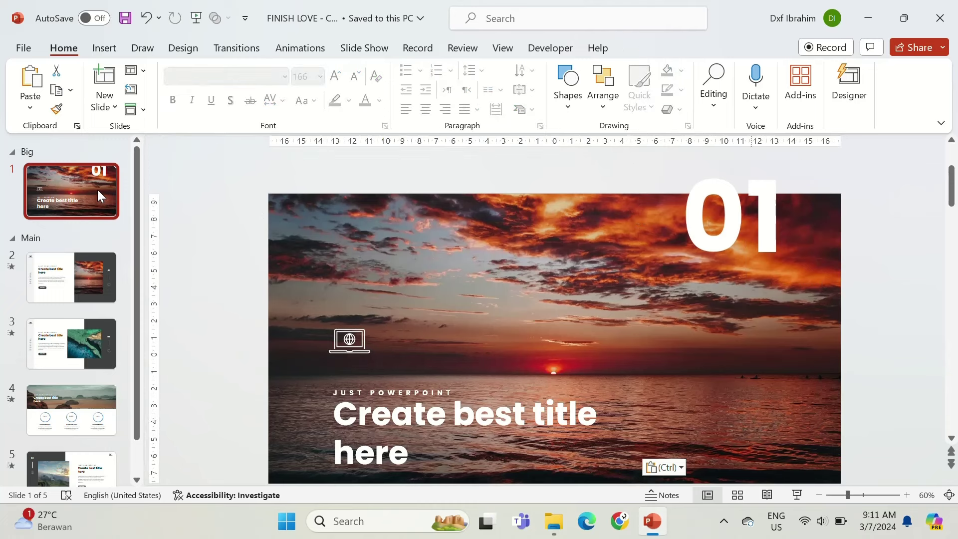
key("ctrl+d")
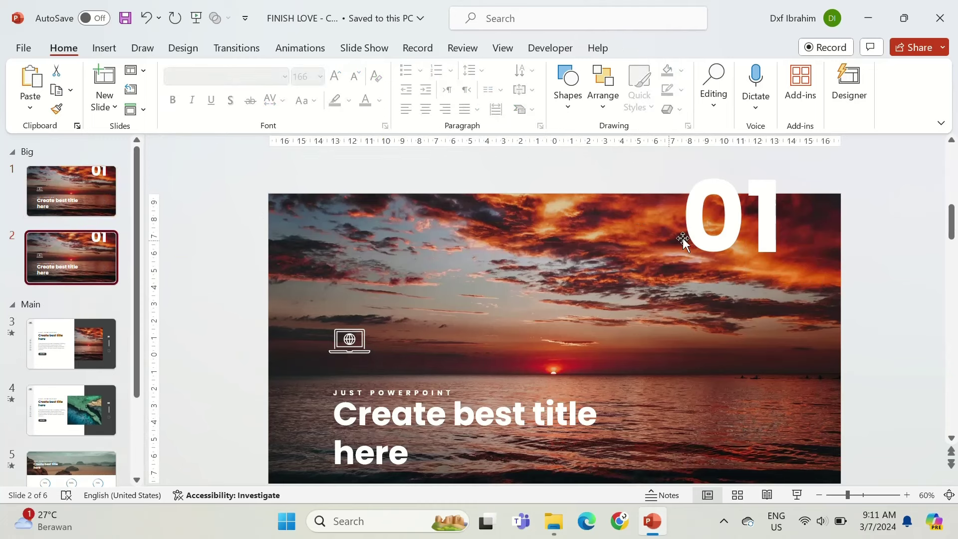
left_click(776, 218)
key("BackSpace")
type("2")
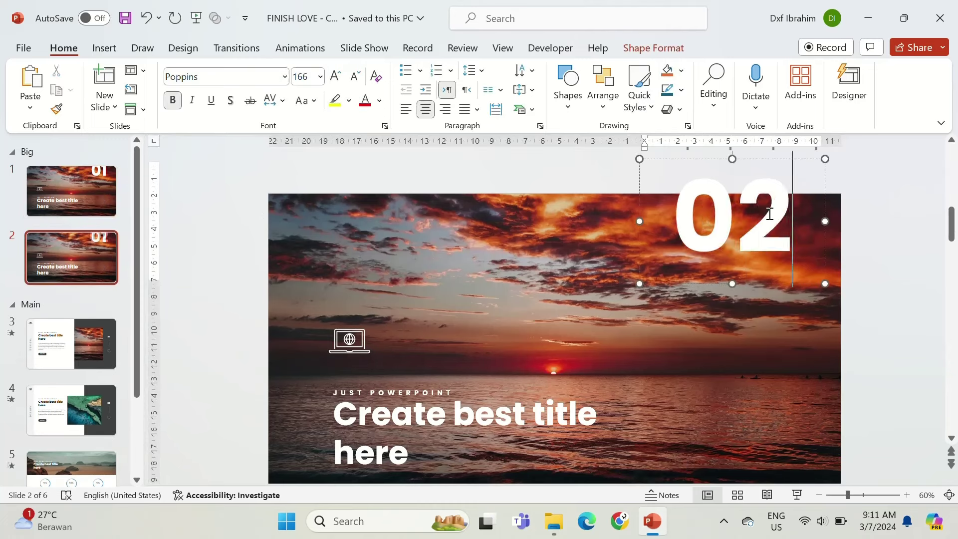
left_click(450, 243)
key("Delete")
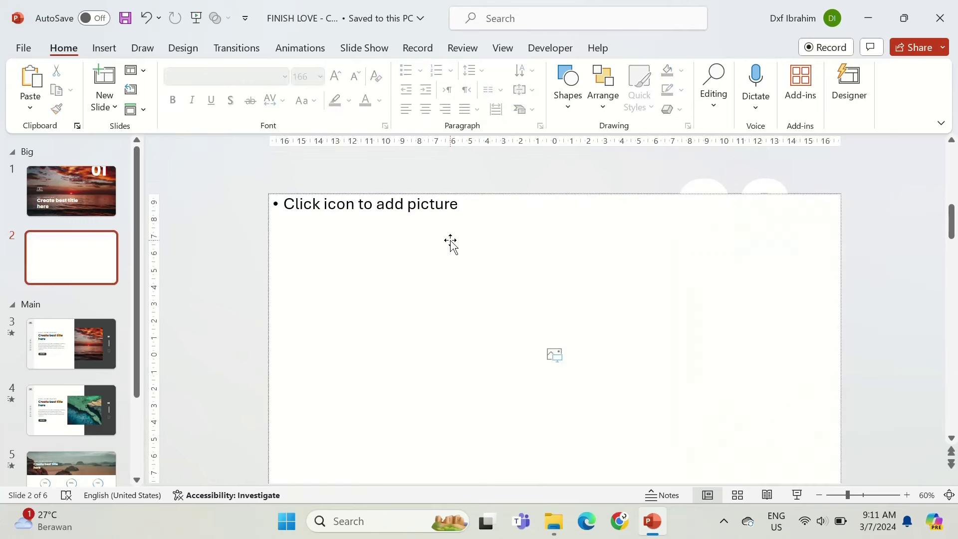
right_click(450, 240)
left_click(499, 287)
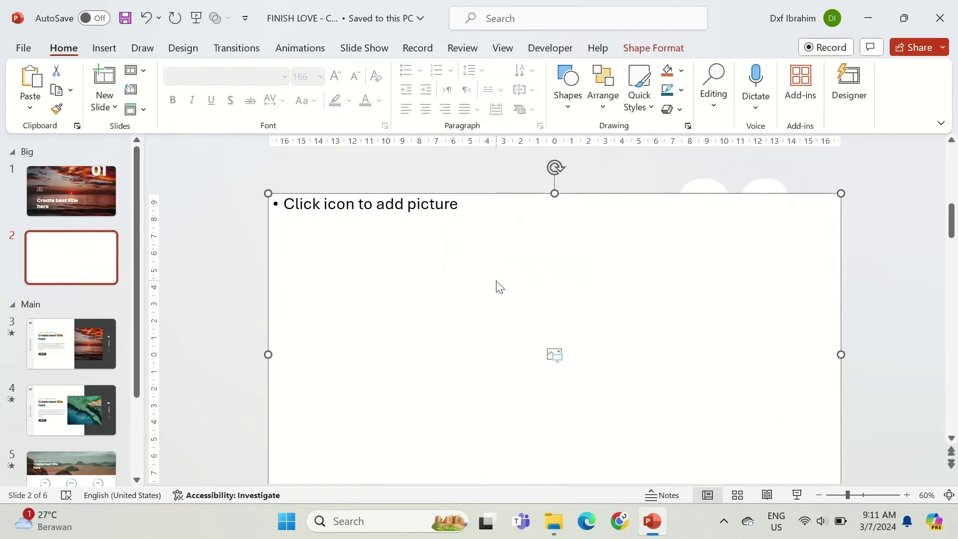
left_click(566, 531)
mouse_move(339, 166)
left_mouse_down()
mouse_move(663, 532)
mouse_move(624, 413)
left_mouse_up()
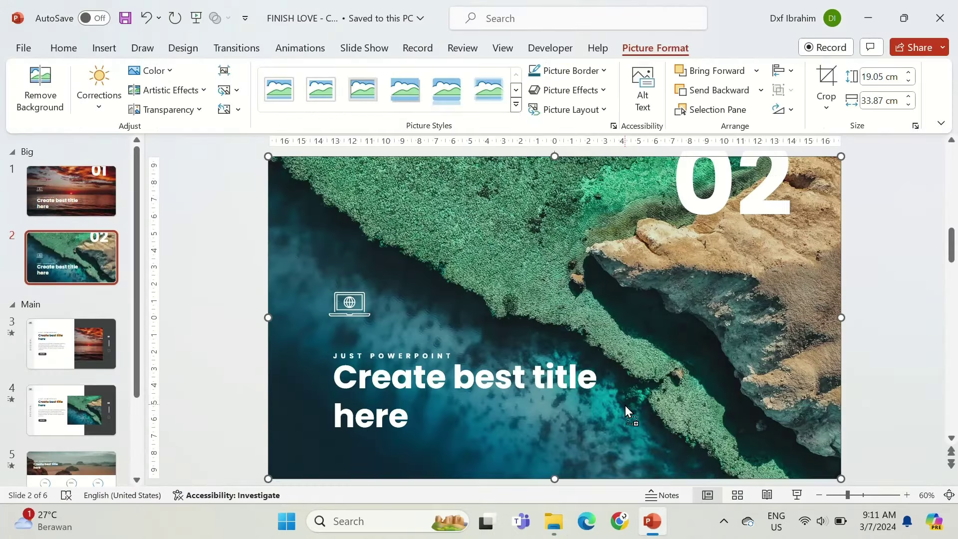
Step: Duplicate slide 2 as slide 3 numbered 03 with the desert photo sent behind the text
key("Escape")
left_click(74, 256)
key("ctrl+d")
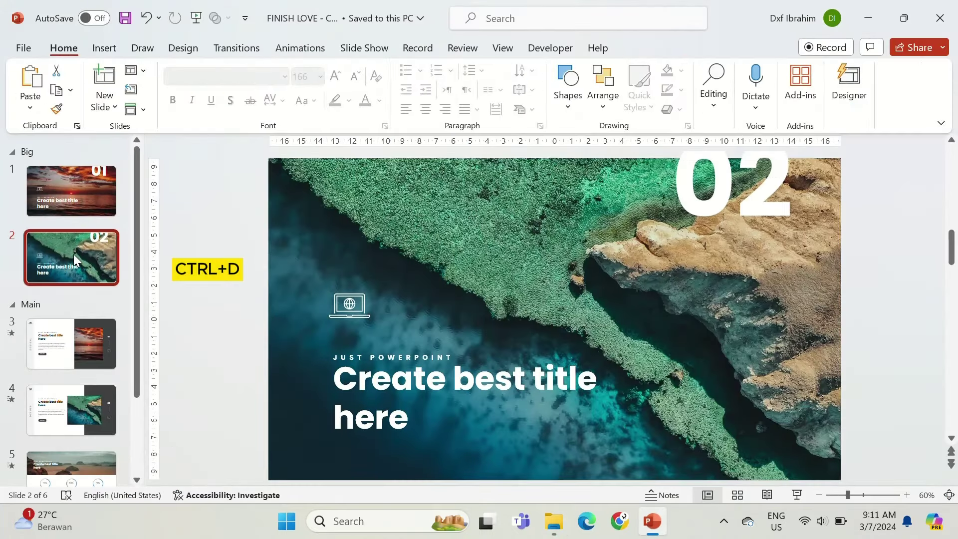
left_click(750, 188)
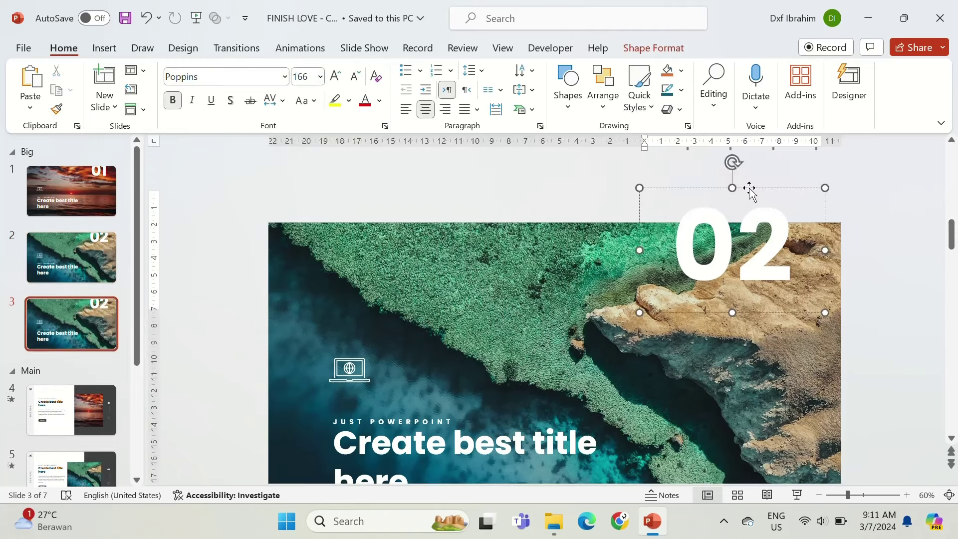
key("BackSpace")
type("3")
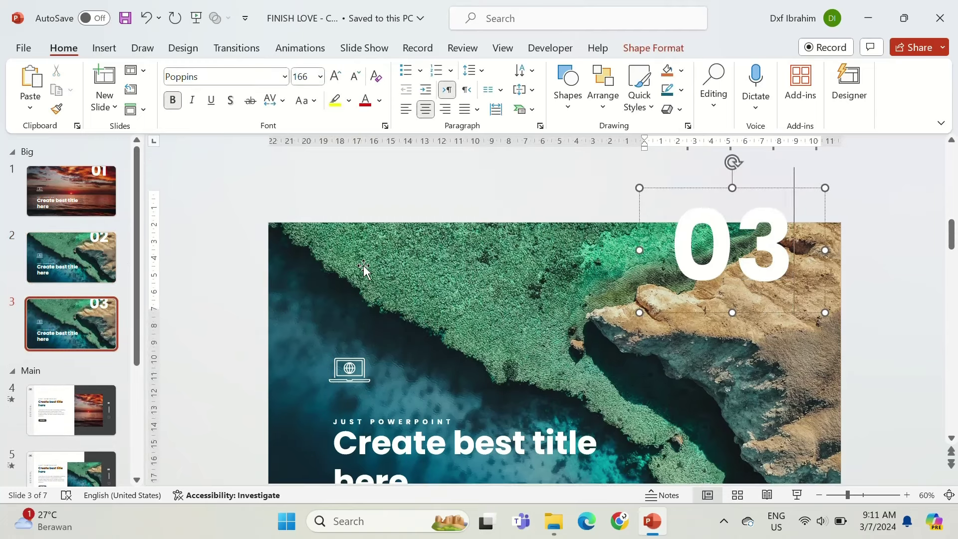
left_click(364, 268)
key("Delete")
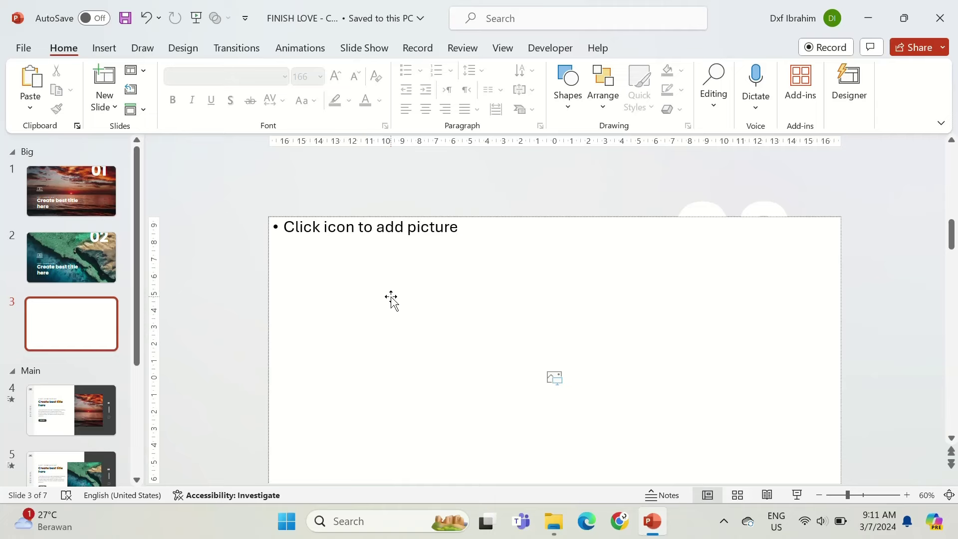
left_click(548, 526)
mouse_move(419, 160)
left_mouse_down()
mouse_move(646, 525)
mouse_move(605, 381)
left_mouse_up()
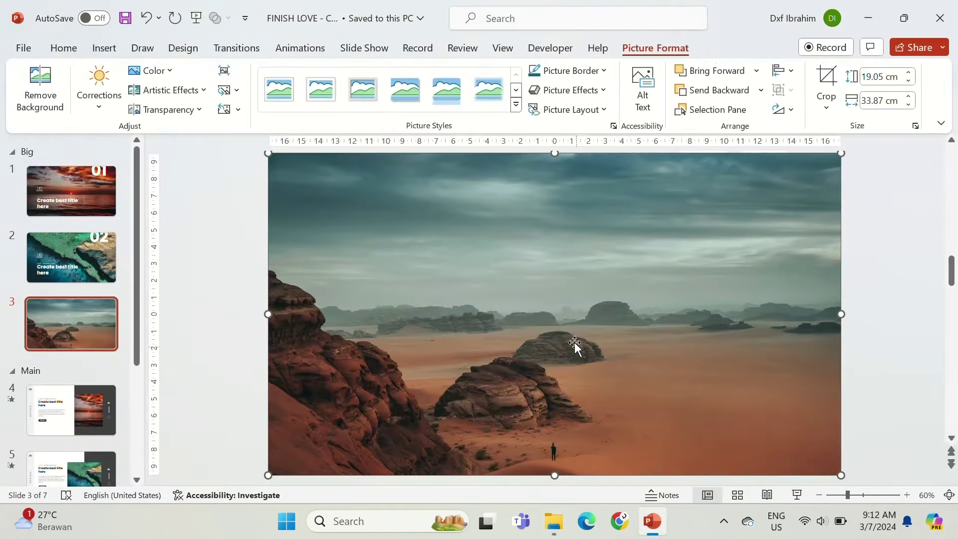
right_click(558, 299)
left_click(612, 330)
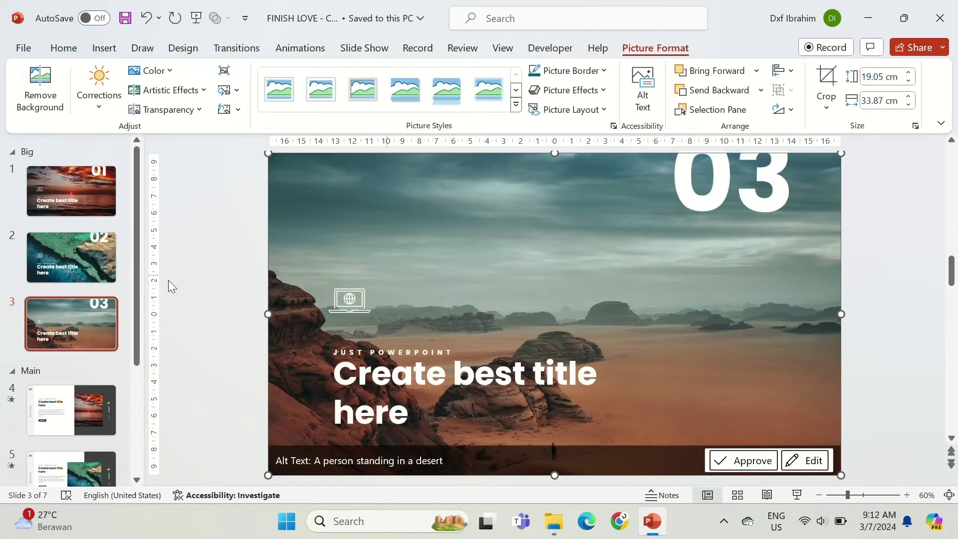
Step: Duplicate slide 3 as slide 4 numbered 04 with the green valley photo behind the text
left_click(43, 314)
key("ctrl+d")
left_click(746, 182)
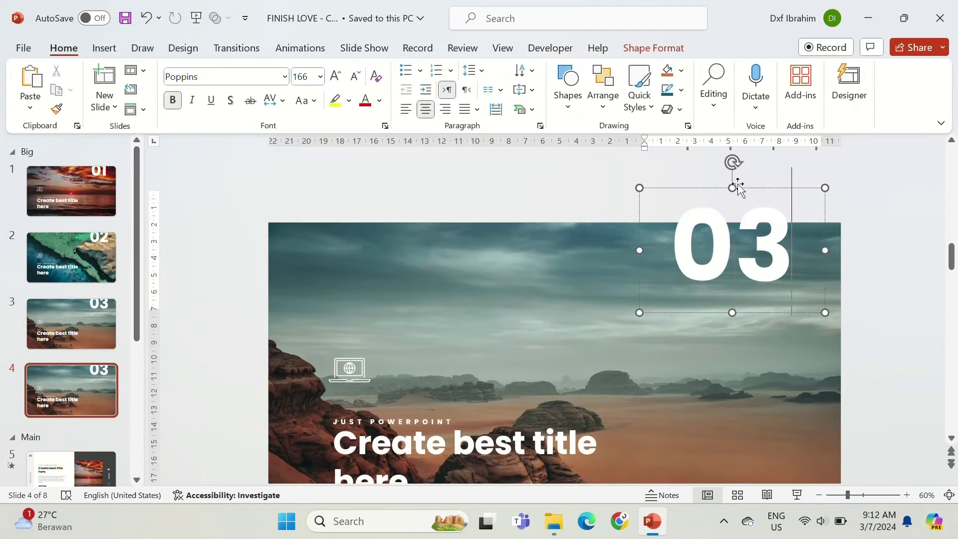
key("BackSpace")
type("4")
left_click(308, 289)
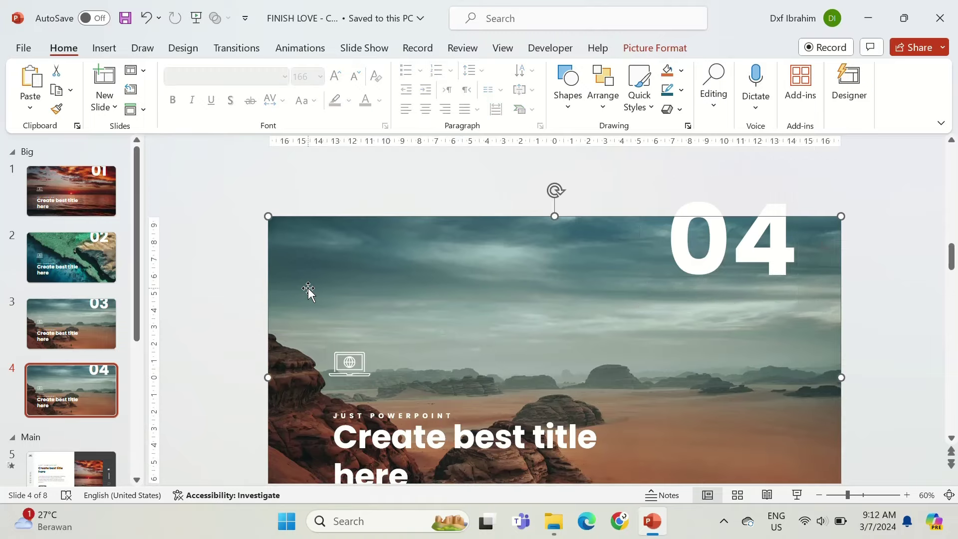
key("Delete")
left_click(554, 522)
left_click_drag(502, 163, 553, 317)
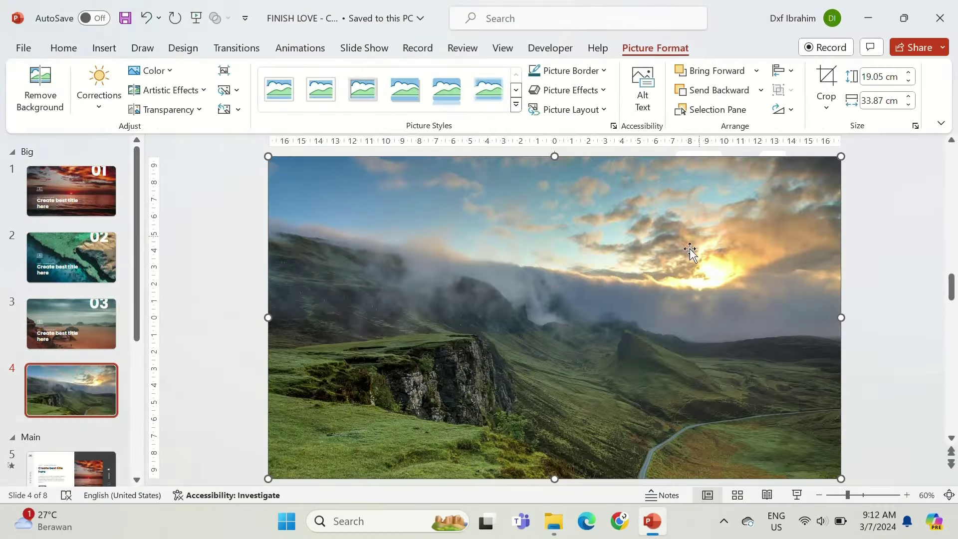
right_click(689, 252)
left_click(752, 335)
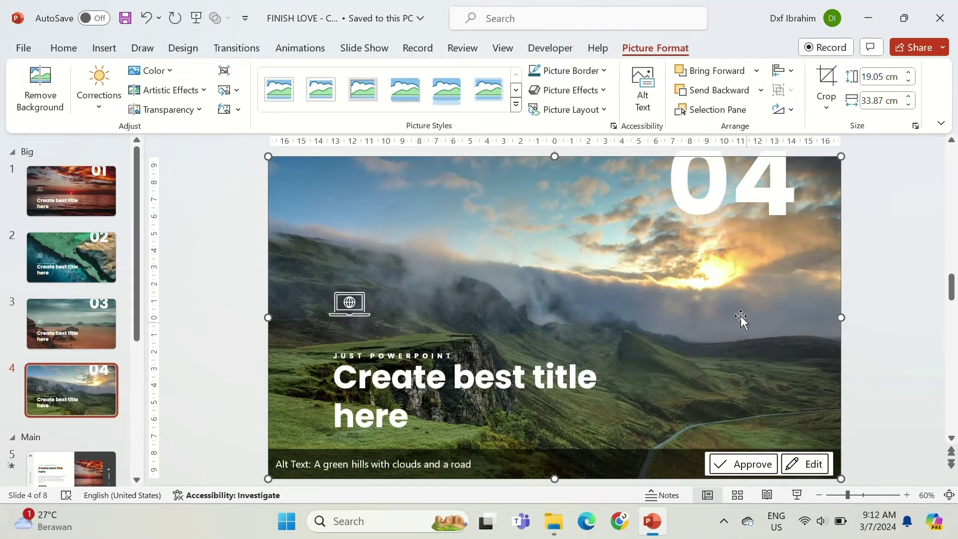
left_click(232, 244)
scroll(230, 248, "down", 1, "ctrl")
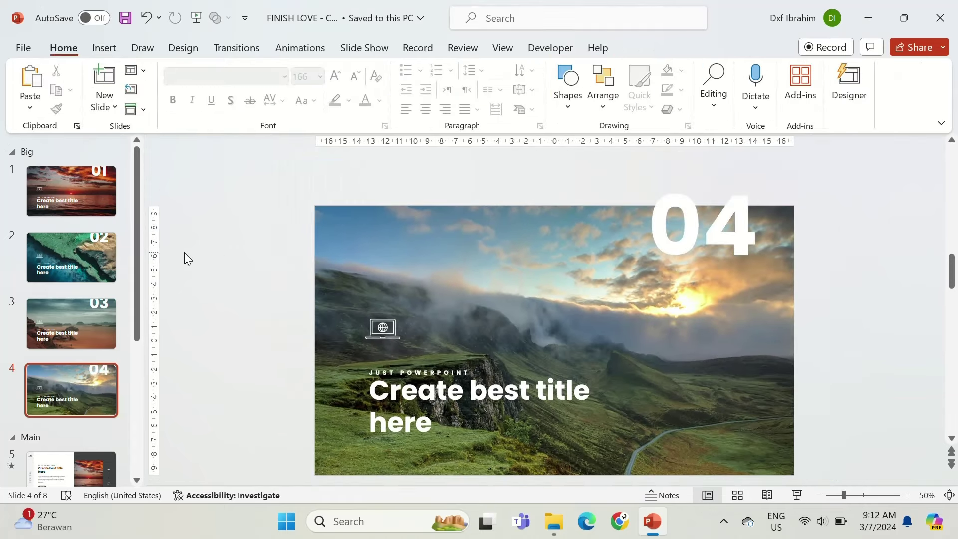
Step: Add a section named Zoom above the Big section and select it
left_click(32, 141)
right_click(32, 141)
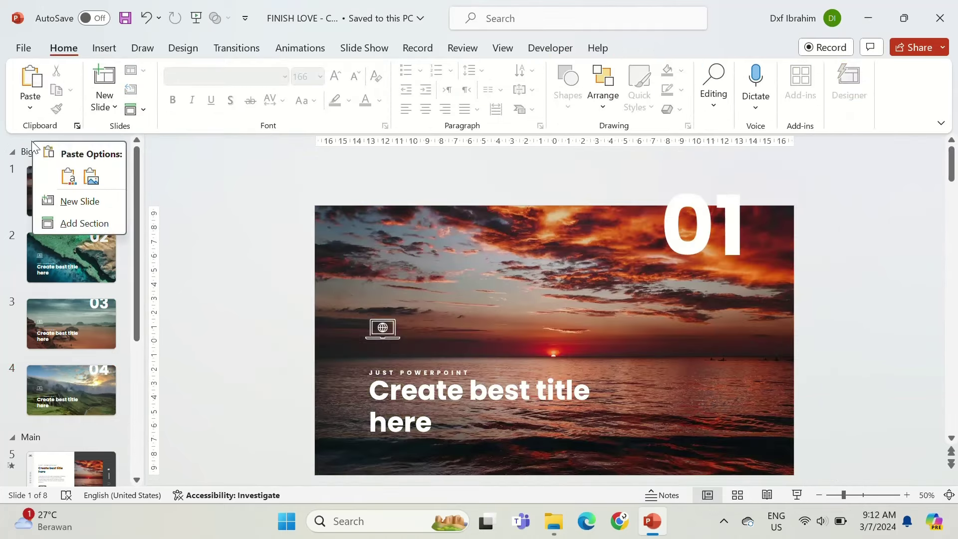
left_click(85, 223)
type("Zoom")
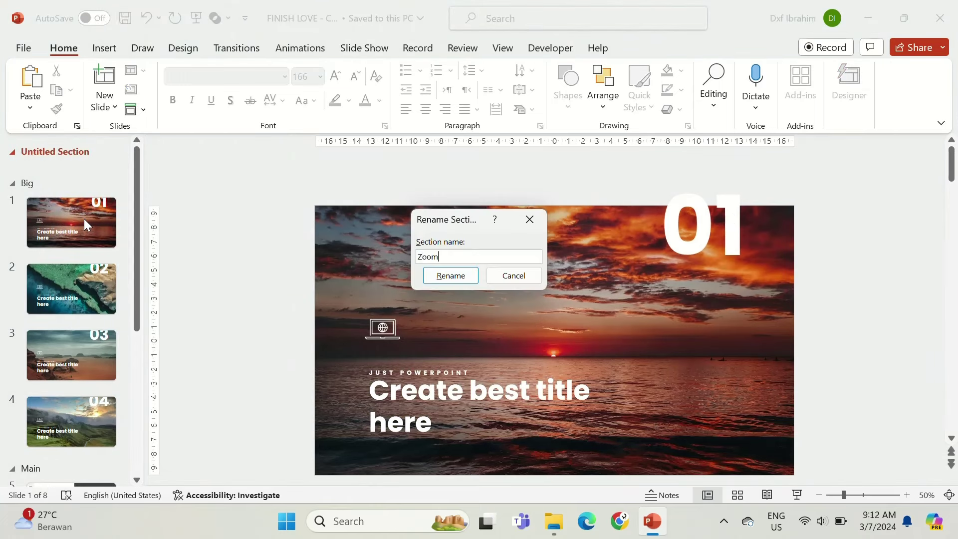
key("Return")
left_click_drag(84, 218, 47, 144)
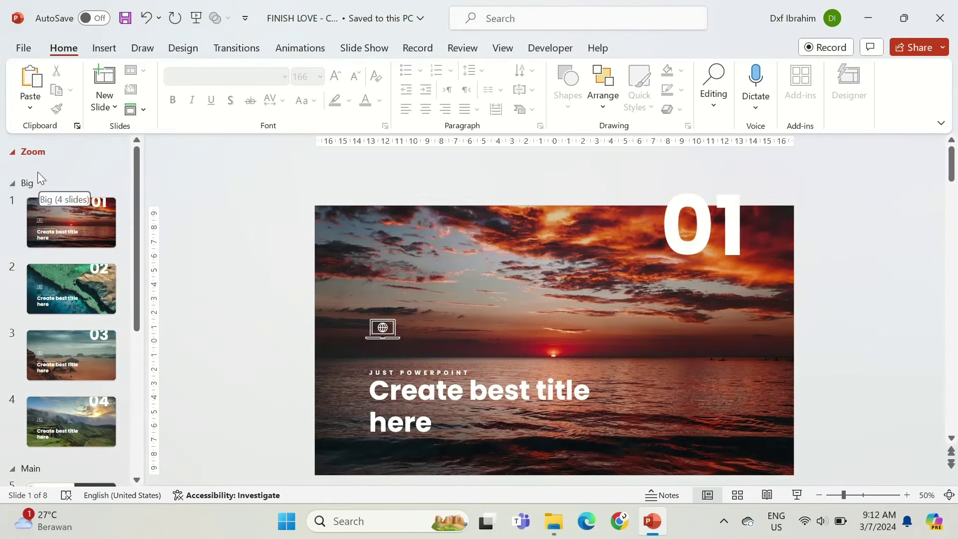
left_click(104, 102)
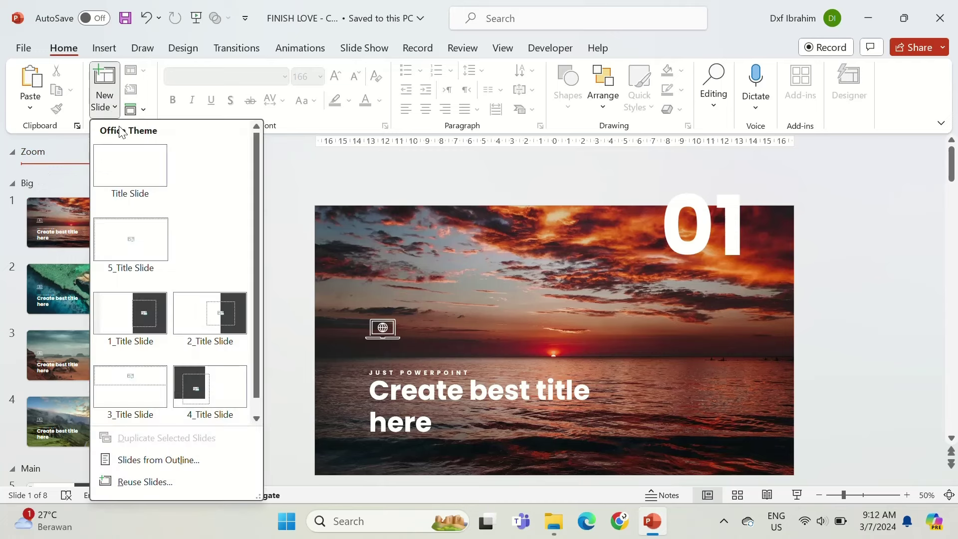
Step: Insert a slide in Zoom and set the starry mountain photo as its picture-fill background
left_click(129, 157)
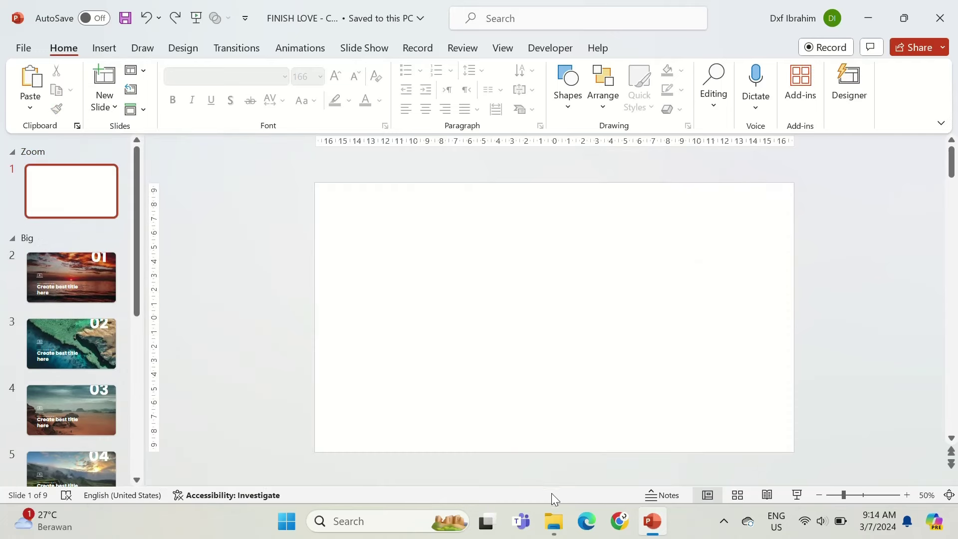
mouse_move(553, 521)
left_click(505, 453)
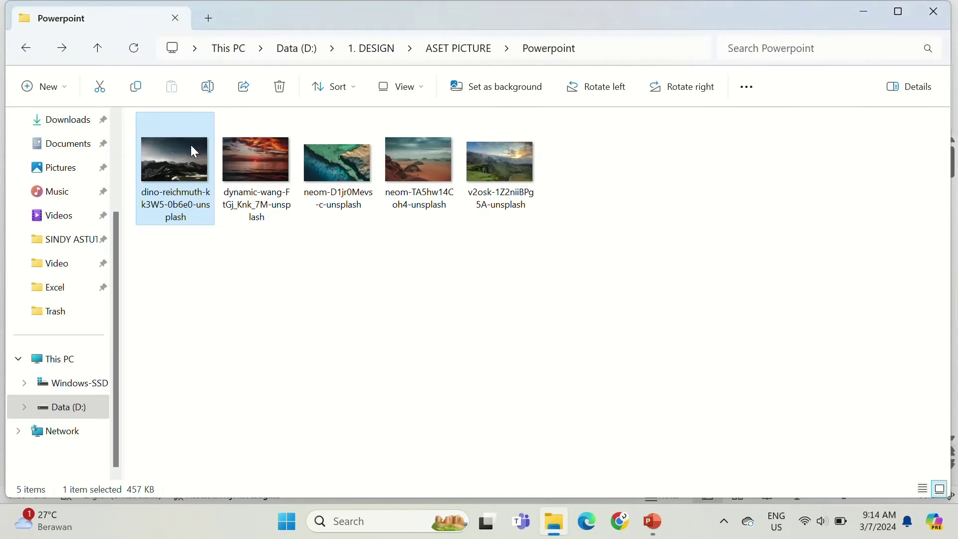
left_click_drag(193, 150, 615, 384)
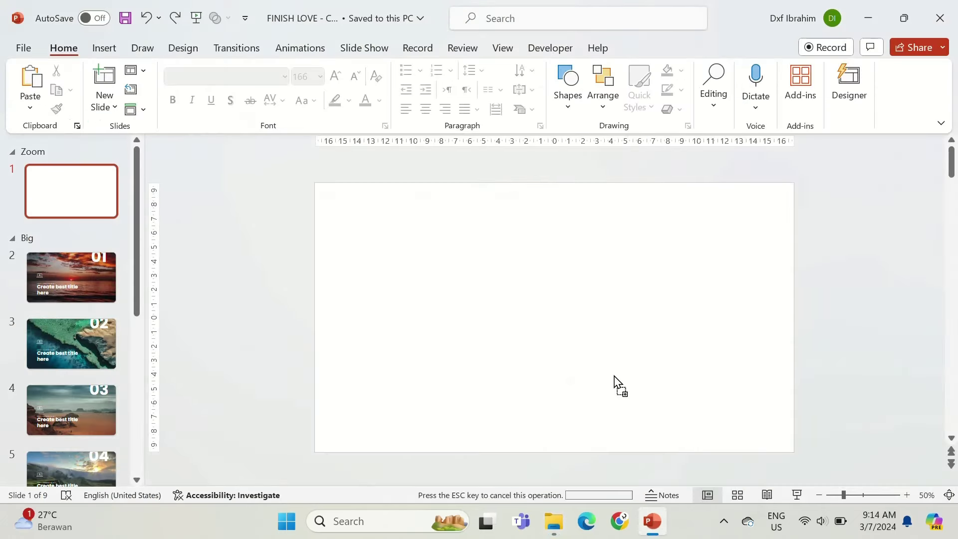
key("ctrl+x")
right_click(601, 315)
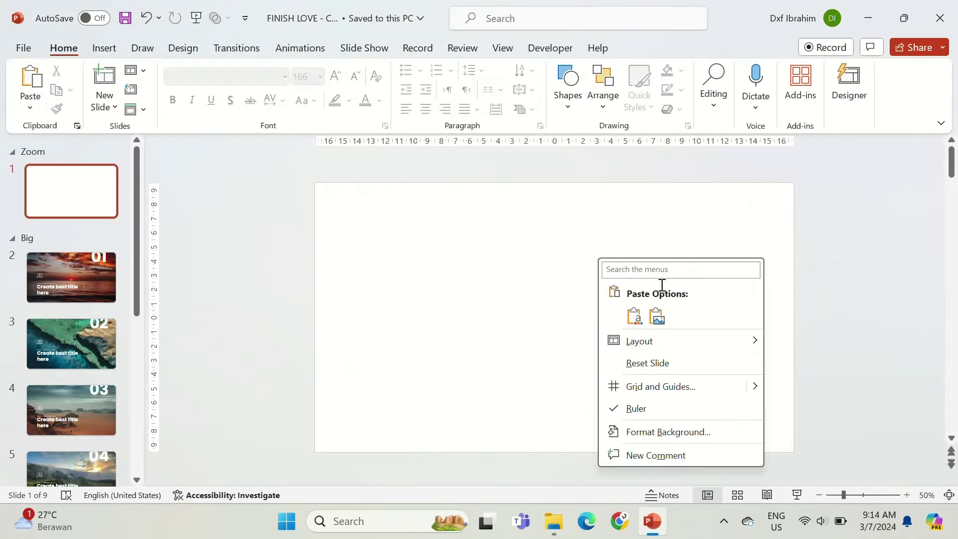
left_click(694, 432)
left_click(773, 271)
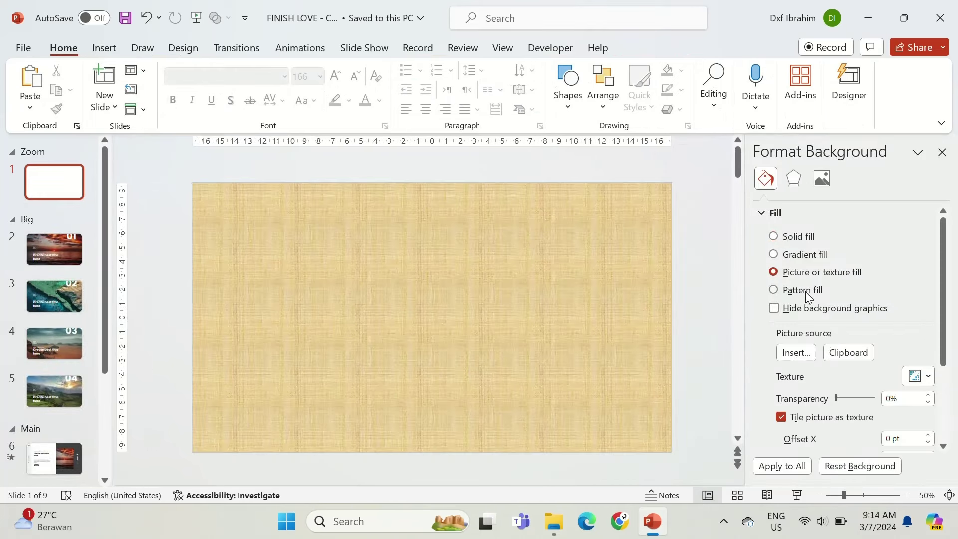
left_click(843, 351)
left_click(942, 152)
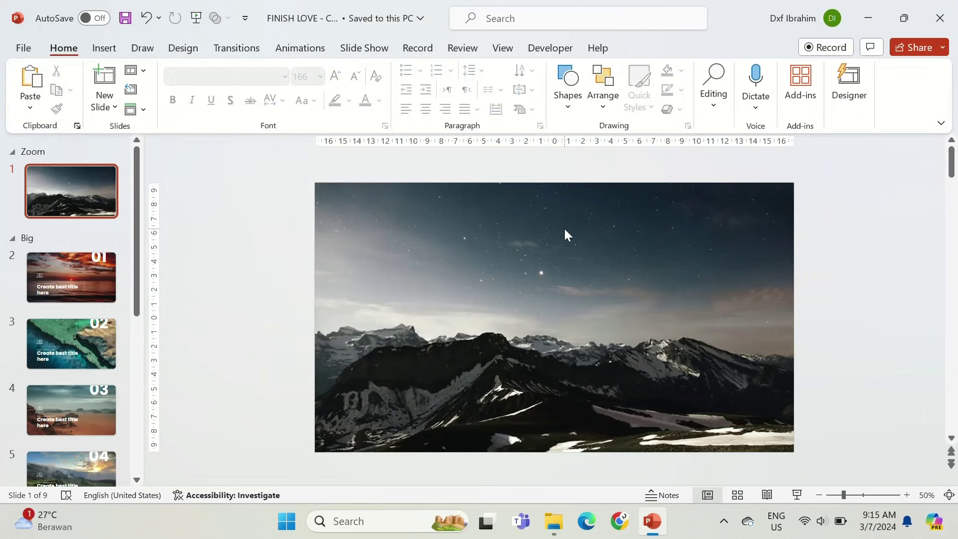
Step: Paste the Design. title, tagline, body text, PREV/NEXT buttons and footer onto the mountain slide
key("ctrl+v")
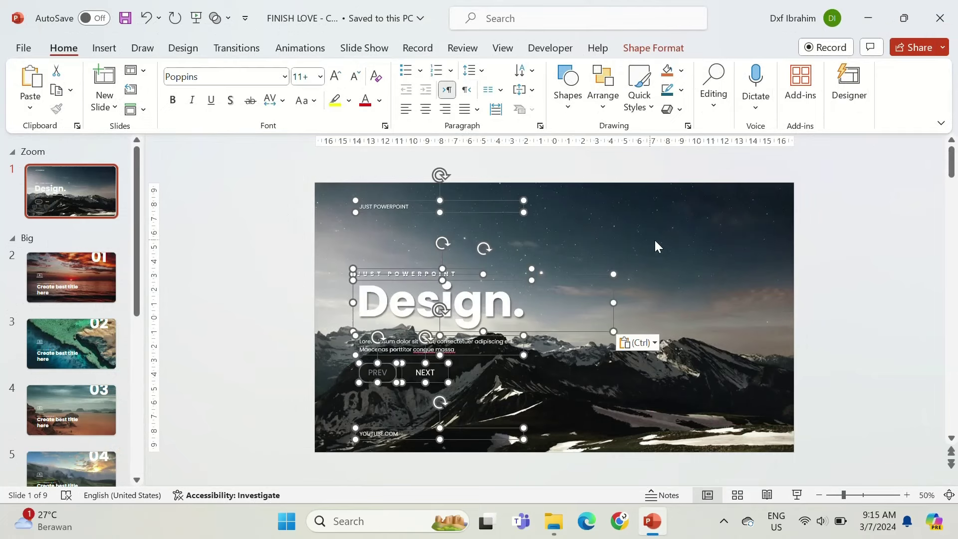
left_click(655, 238)
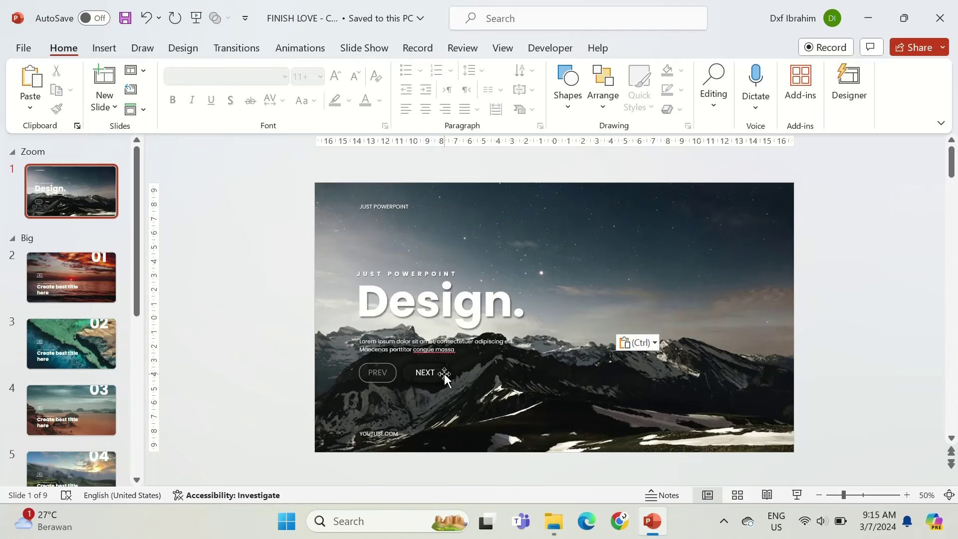
left_click(101, 51)
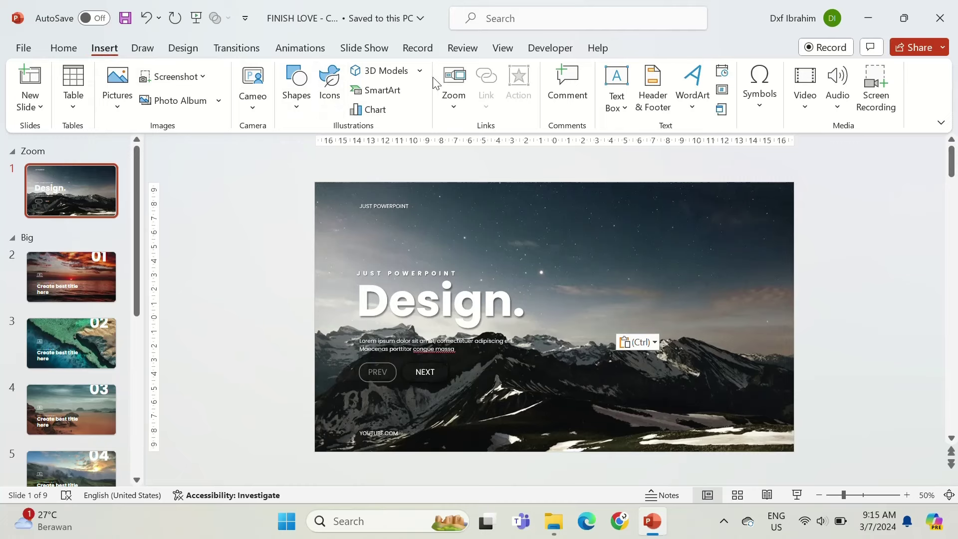
Step: Insert Slide Zooms for slides 2, 3, 4 and 5 onto the Design. slide
left_click(453, 83)
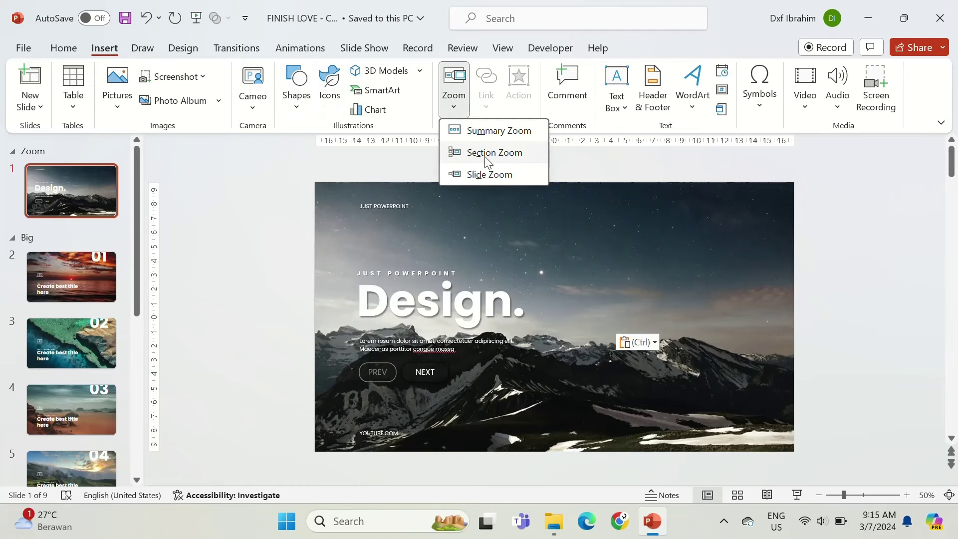
left_click(485, 172)
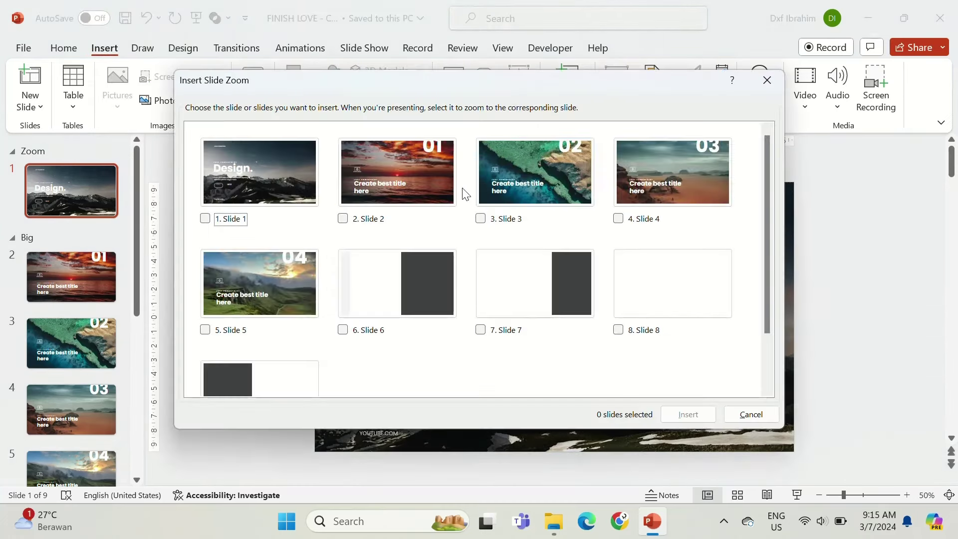
left_click(403, 176)
left_click(493, 174)
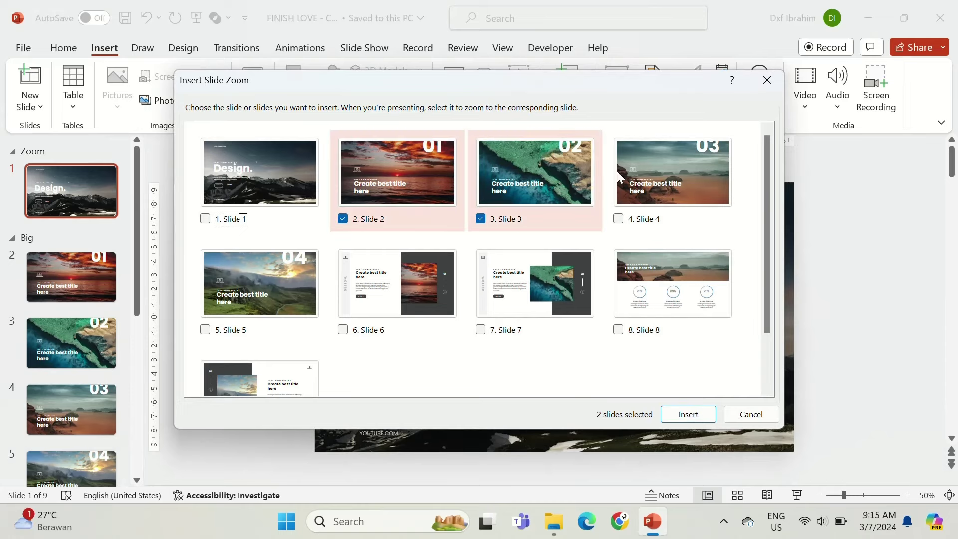
left_click(628, 172)
left_click(280, 269)
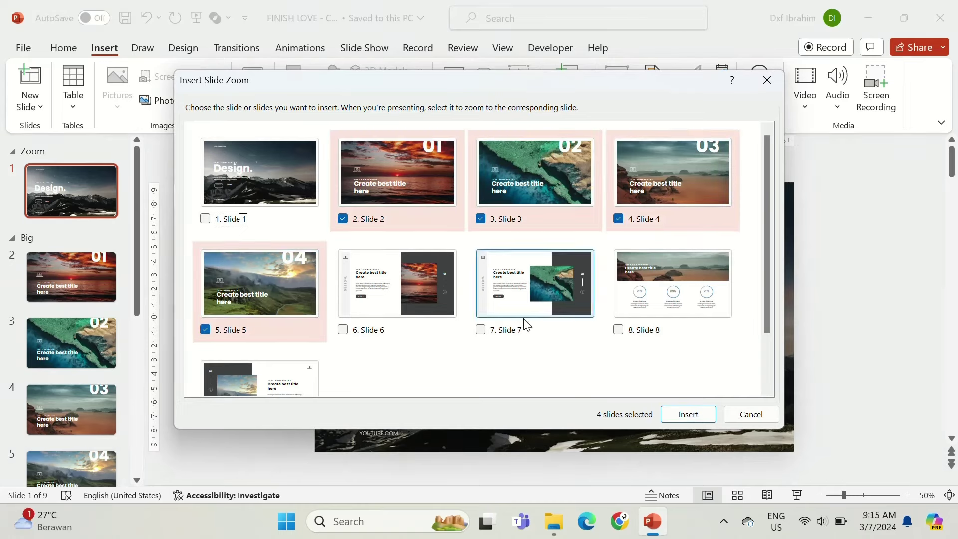
left_click(684, 415)
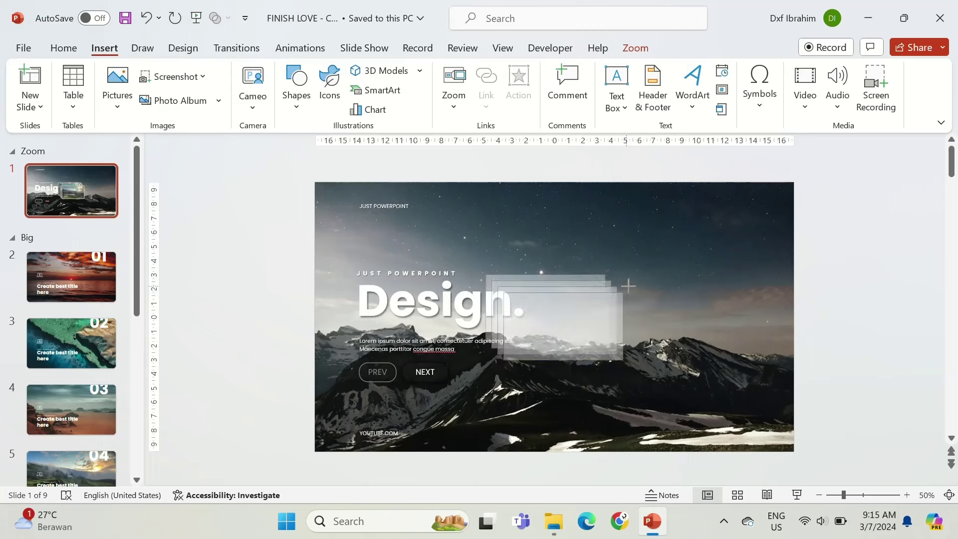
Step: Enlarge the slide-zoom stack and apply a preset Zoom Style to the cards
mouse_move(628, 285)
left_mouse_down()
mouse_move(668, 270)
mouse_move(658, 268)
left_mouse_up()
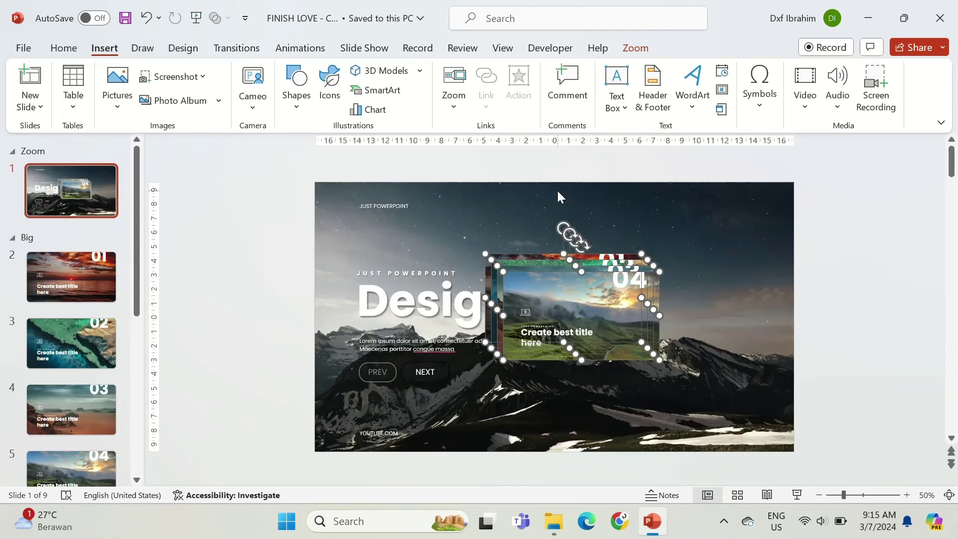
left_click(640, 47)
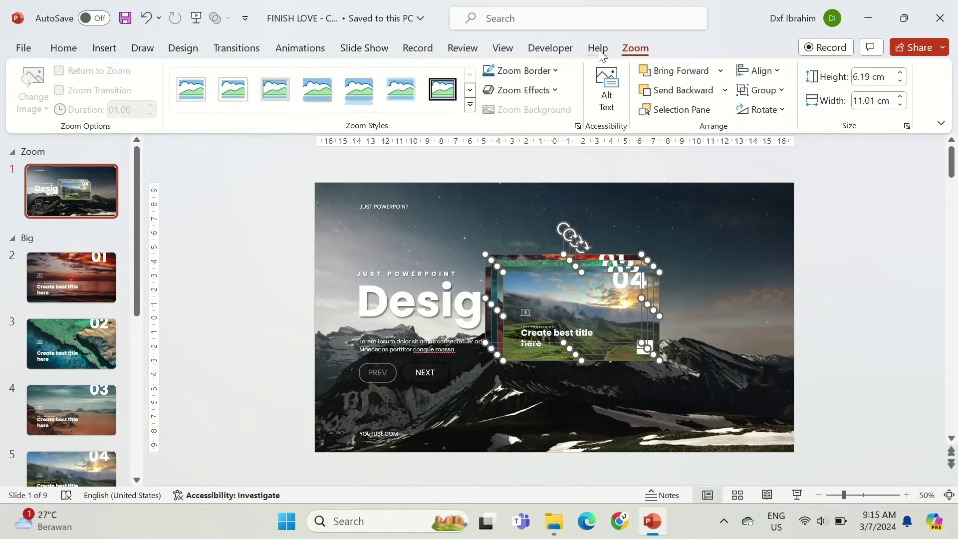
left_click(330, 101)
left_click(268, 194)
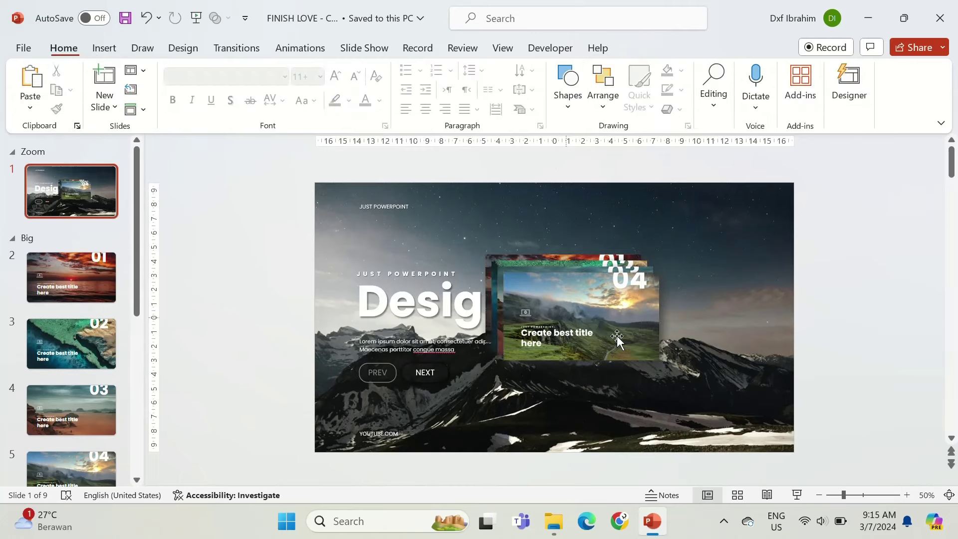
Step: Arrange zoom cards 01 to 04 into a vertical column on the slide's right
left_click_drag(617, 337, 712, 454)
left_click_drag(620, 279, 725, 320)
left_click_drag(725, 319, 725, 320)
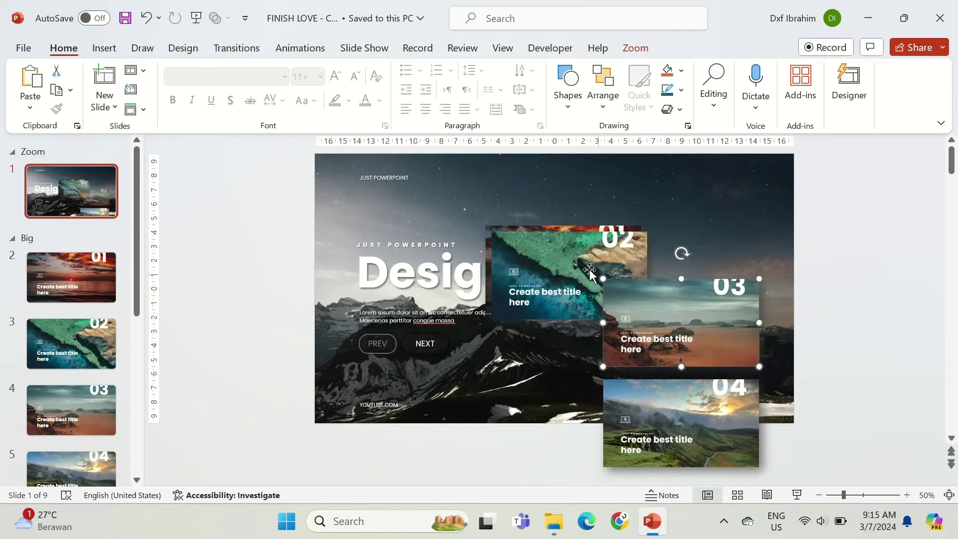
left_click_drag(589, 268, 700, 214)
scroll(629, 285, "down", 2, "ctrl")
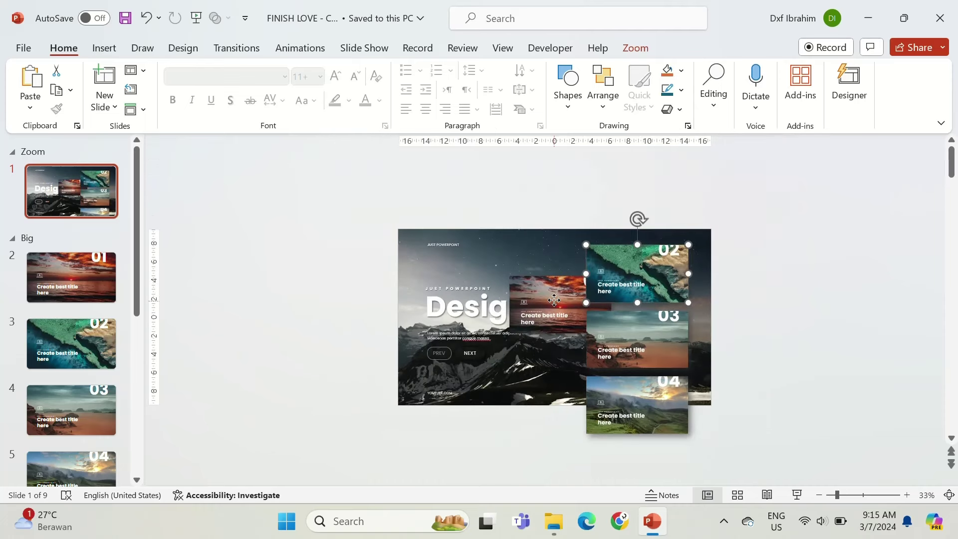
mouse_move(570, 278)
left_mouse_down()
mouse_move(569, 193)
mouse_move(616, 182)
mouse_move(631, 204)
left_mouse_up()
left_click(738, 266)
left_click_drag(561, 184, 742, 487)
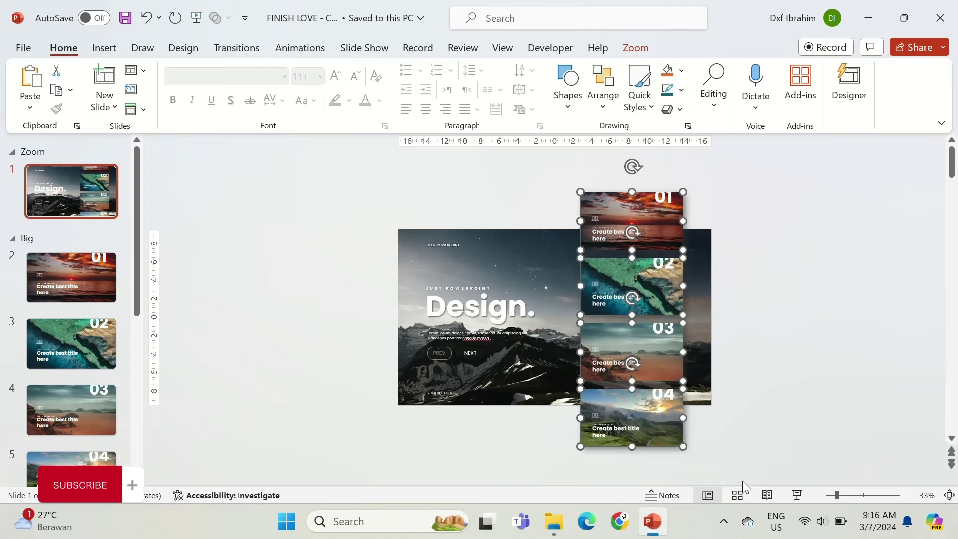
left_click(757, 427)
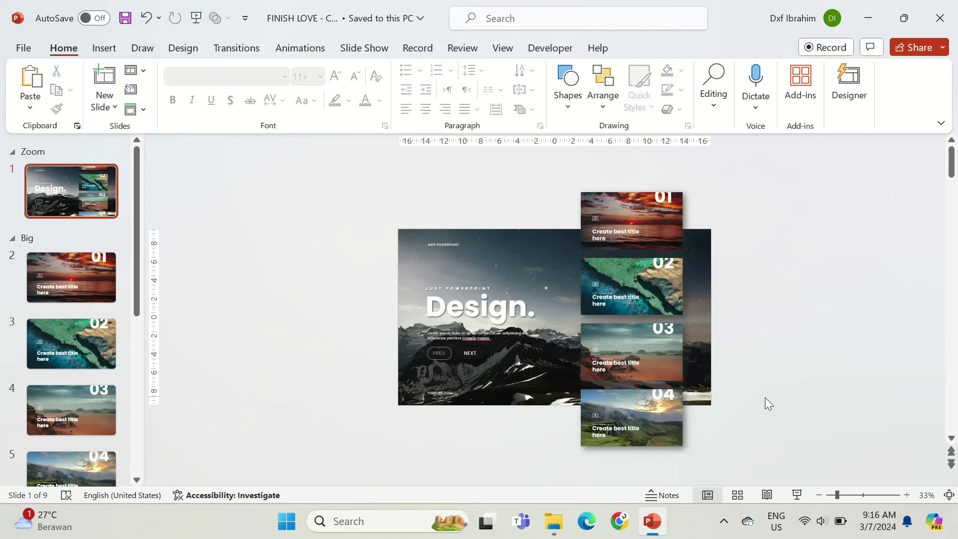
Step: Draw a rectangle spanning the middle band of the Design. slide
left_click(567, 92)
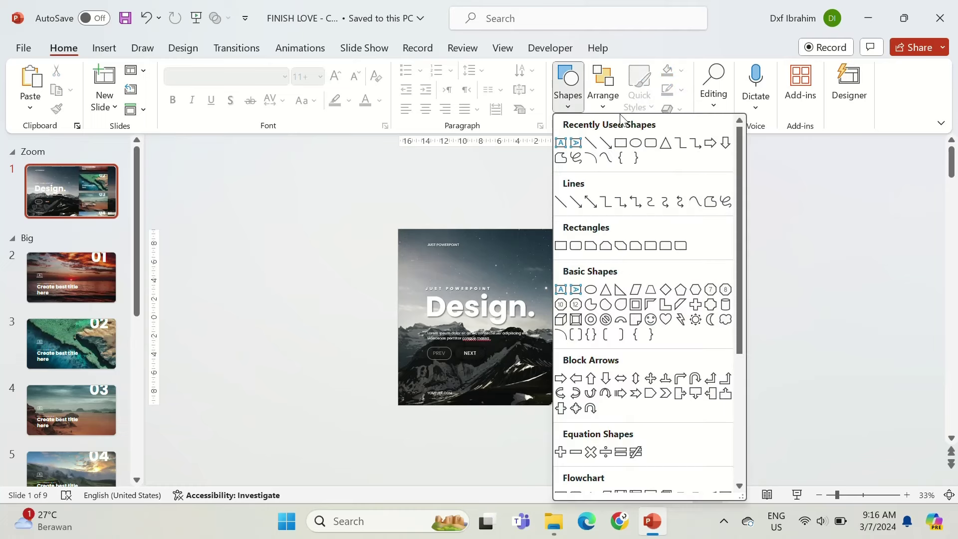
left_click(620, 143)
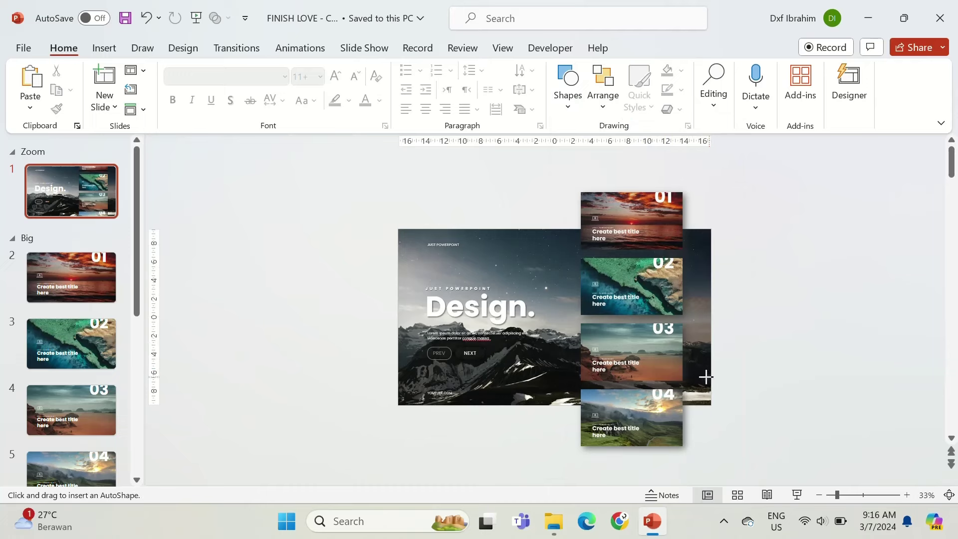
left_click_drag(706, 377, 397, 257)
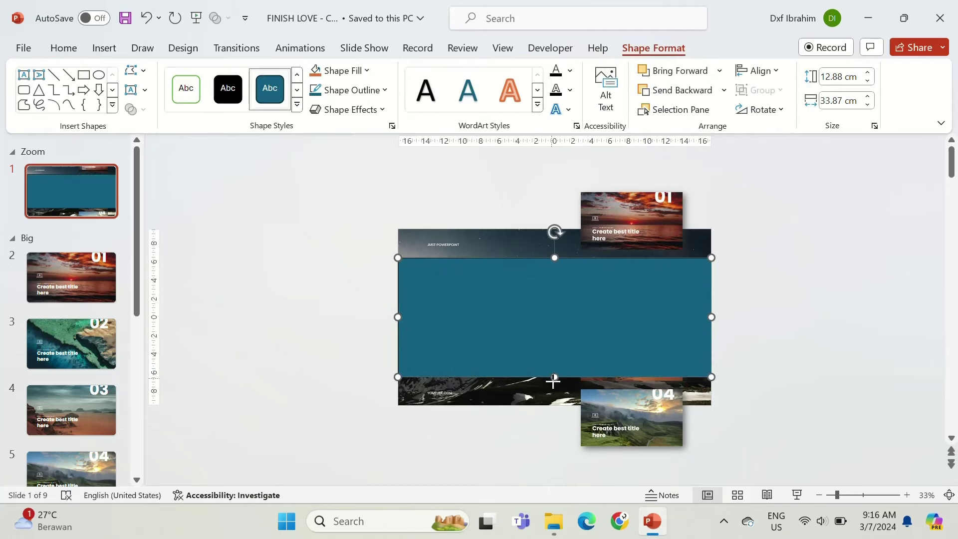
left_click_drag(552, 382, 552, 385)
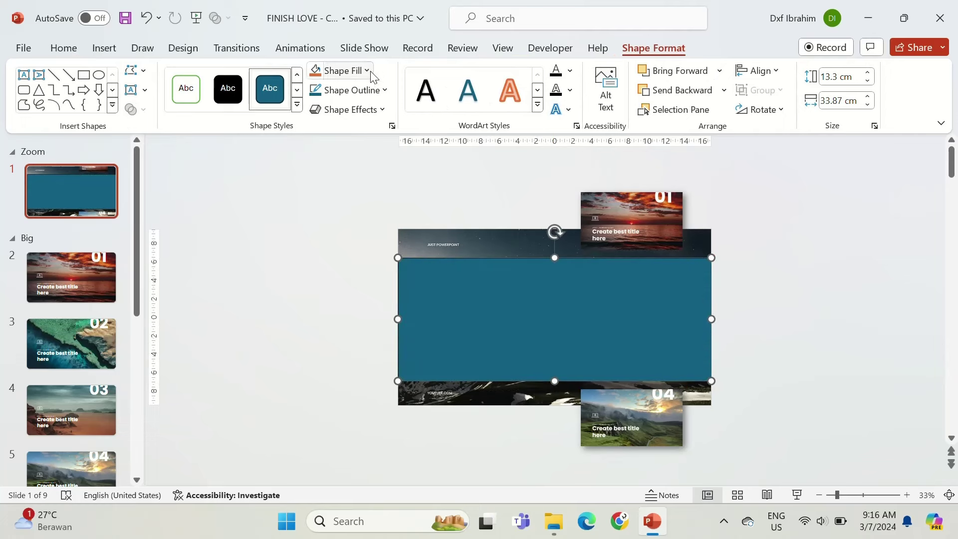
Step: Make the rectangle invisible with No Fill and No Outline
left_click(344, 71)
left_click(339, 233)
left_click(347, 88)
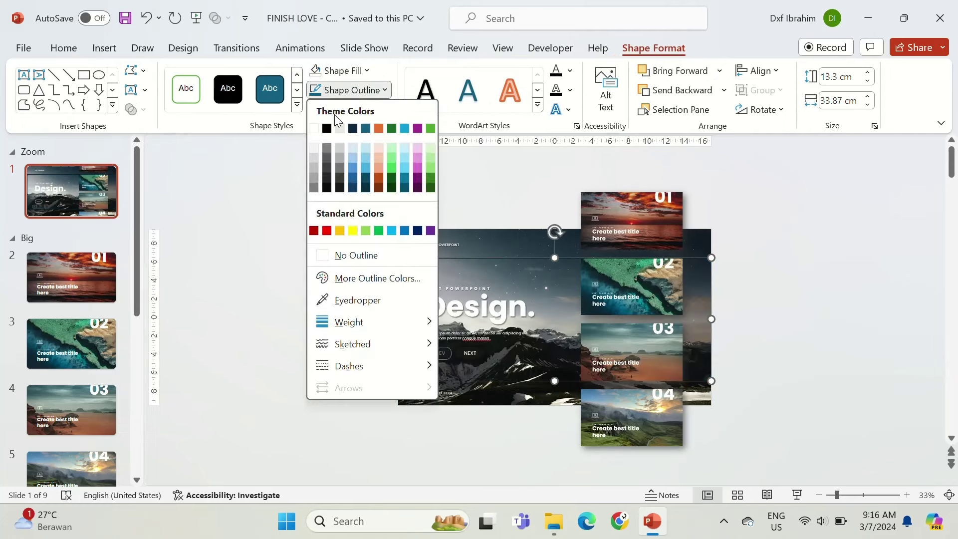
left_click(342, 255)
Step: Send the rectangle to back and align it to the slide's vertical middle
right_click(503, 261)
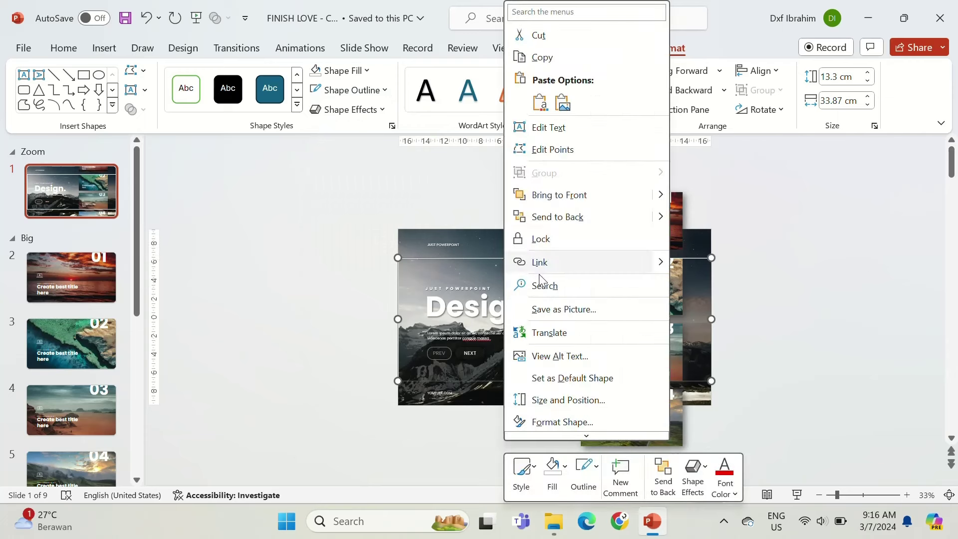
left_click(556, 218)
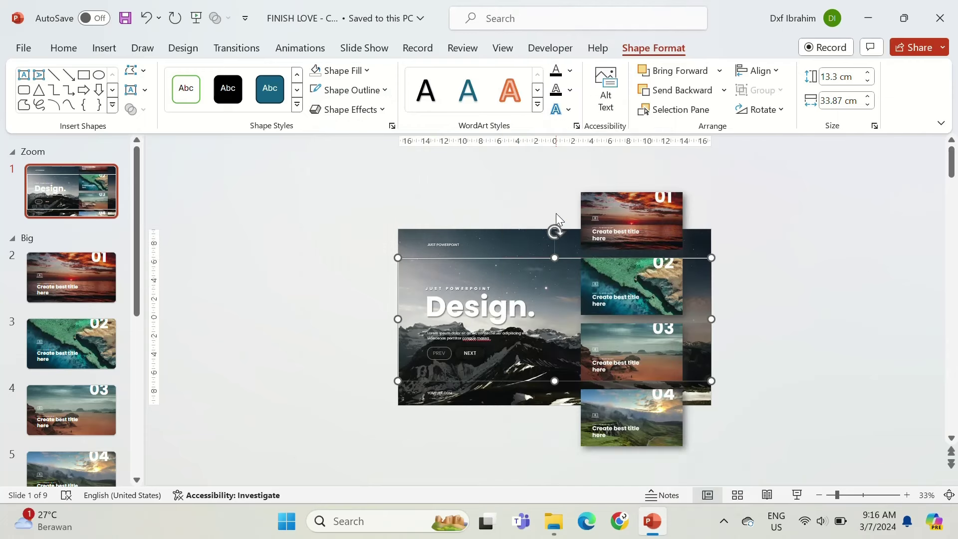
left_click(758, 70)
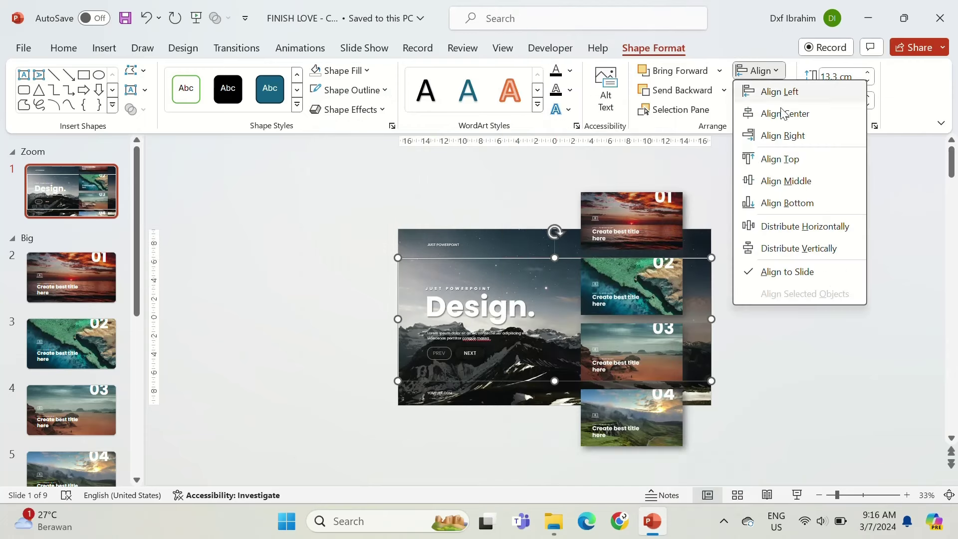
left_click(797, 182)
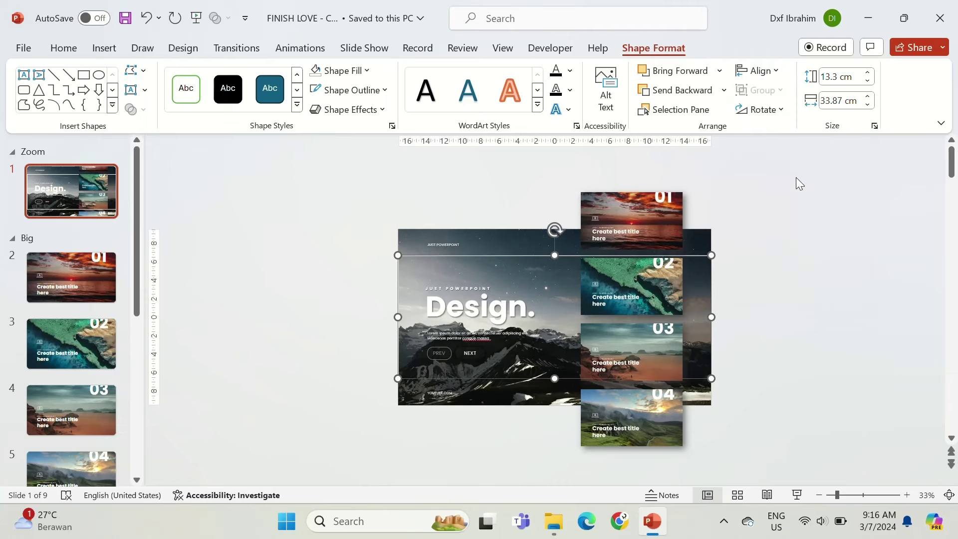
left_click(828, 304)
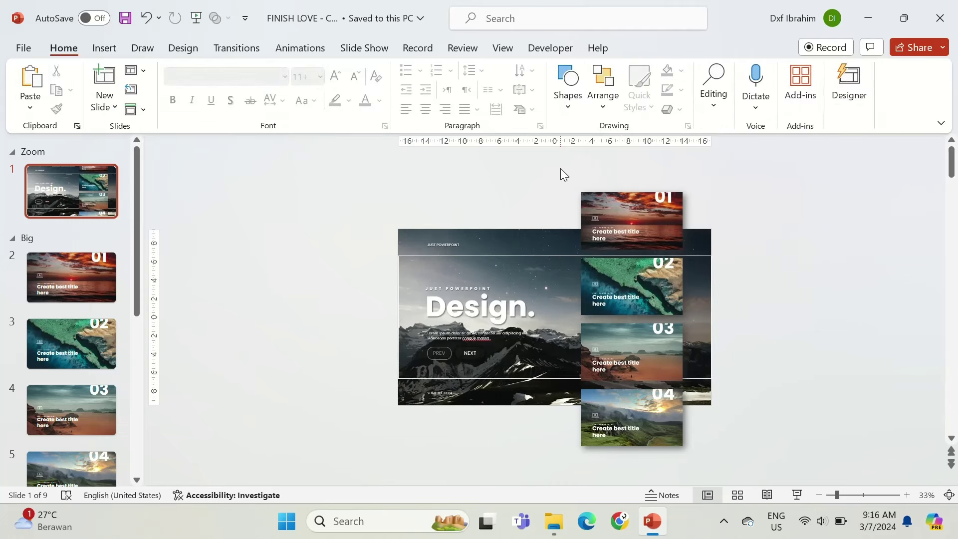
Step: Select all four zoom cards and drag the column down so it extends below the slide
left_click_drag(554, 178, 780, 451)
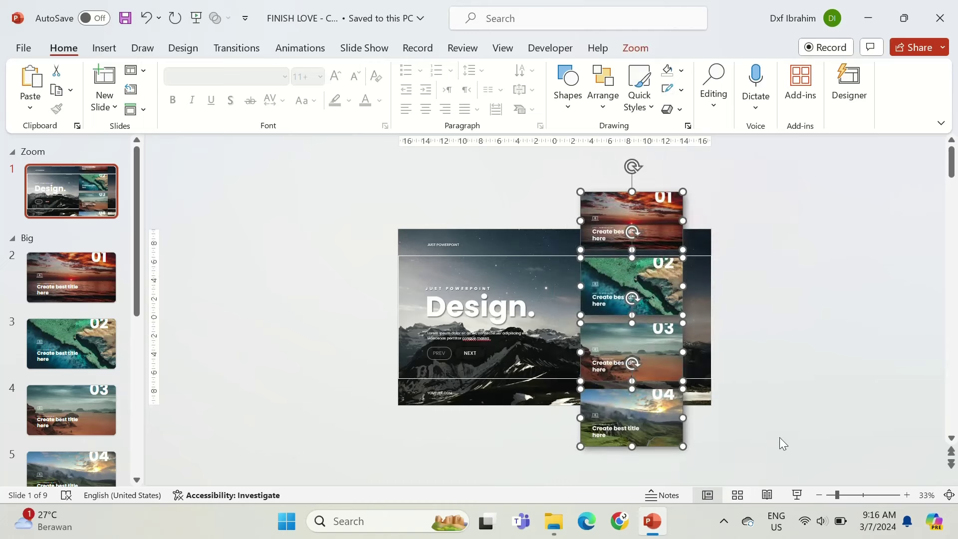
left_click_drag(683, 199, 681, 288)
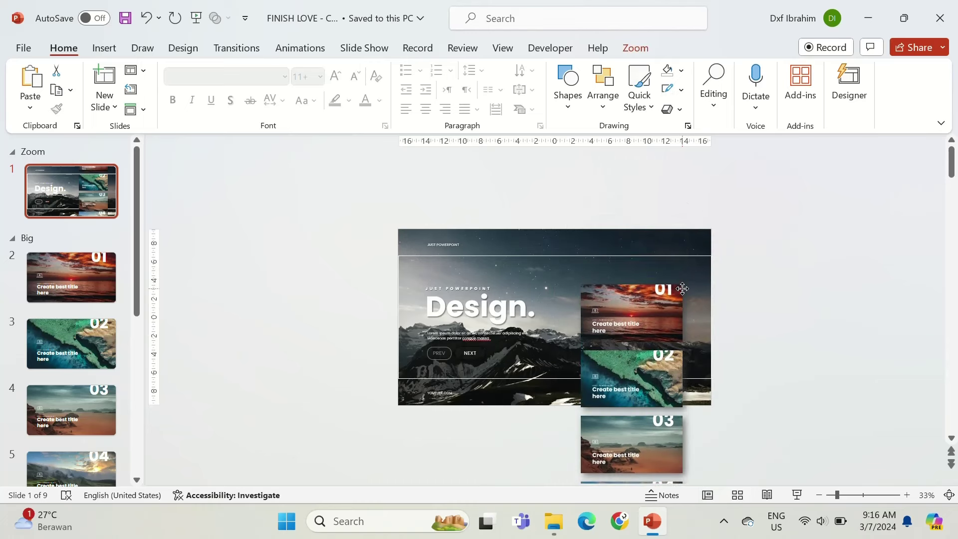
left_click_drag(683, 290, 682, 322)
scroll(643, 305, "down", 2)
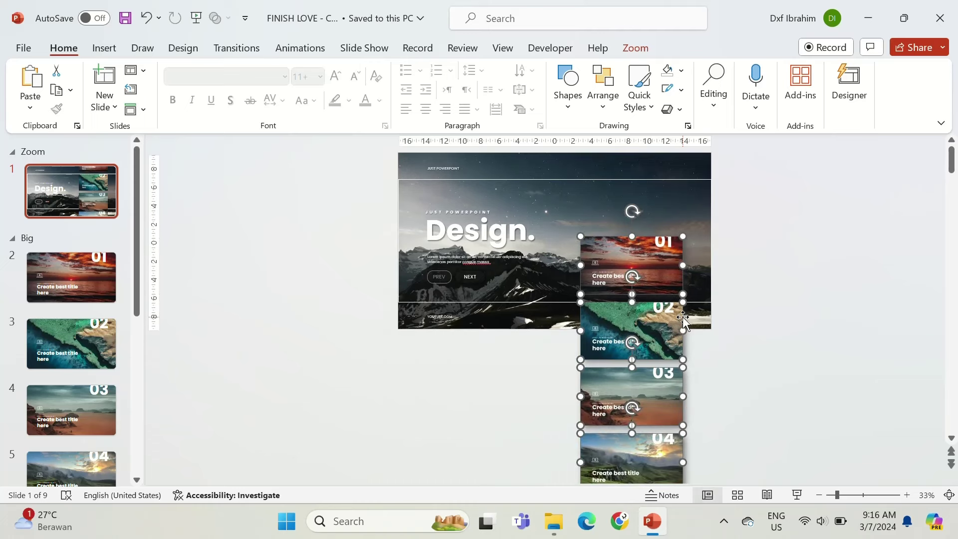
Step: Turn on Return to Zoom for each zoom card, 01 through 04
left_click(334, 237)
left_click(653, 272)
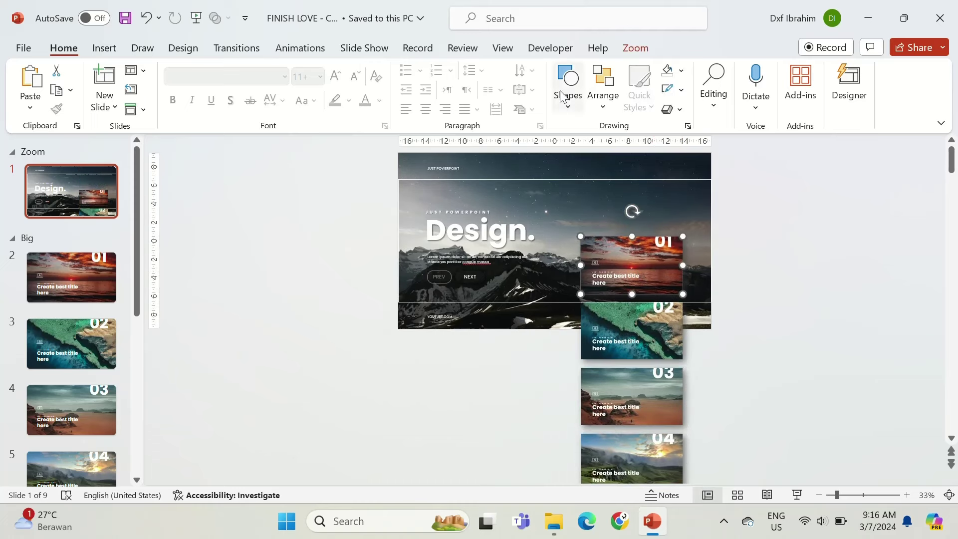
left_click(634, 48)
left_click(60, 71)
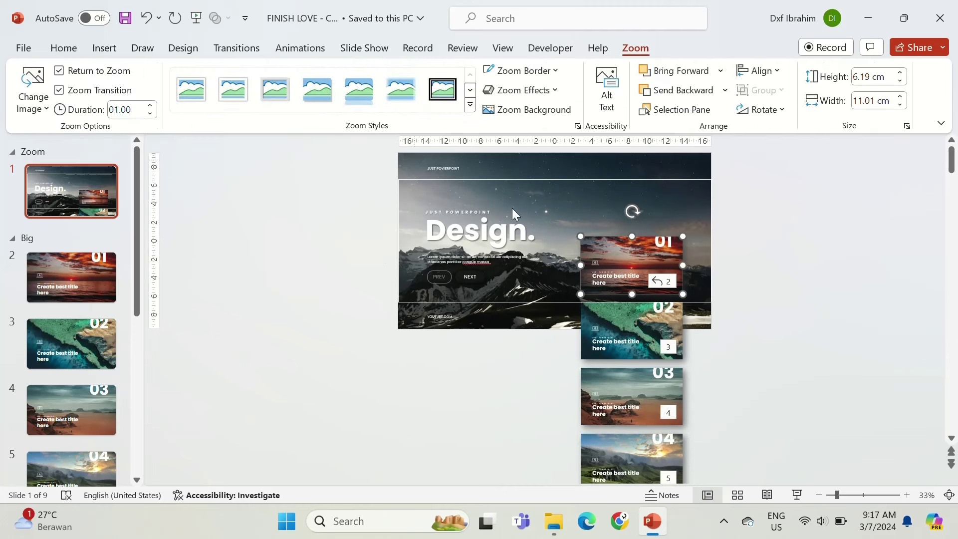
left_click(674, 341)
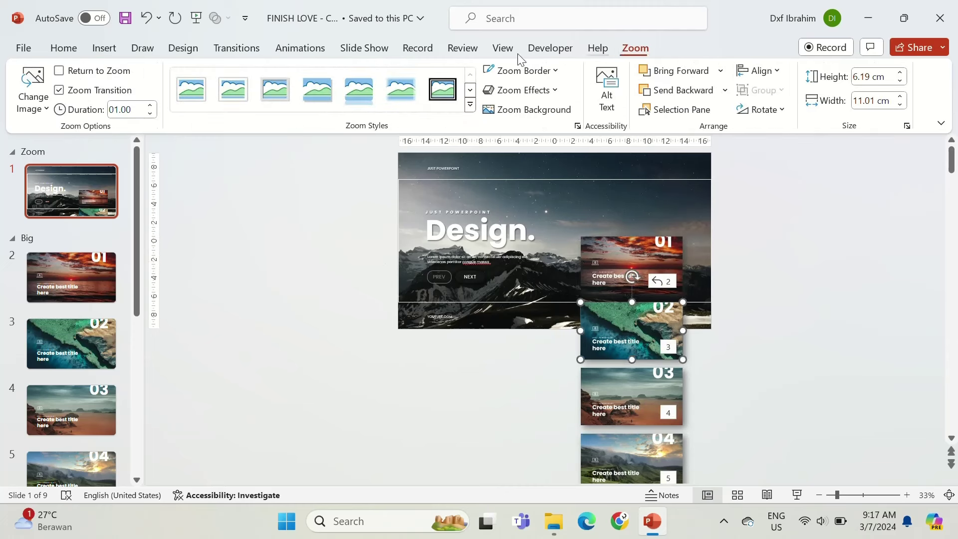
left_click(59, 71)
left_click(639, 414)
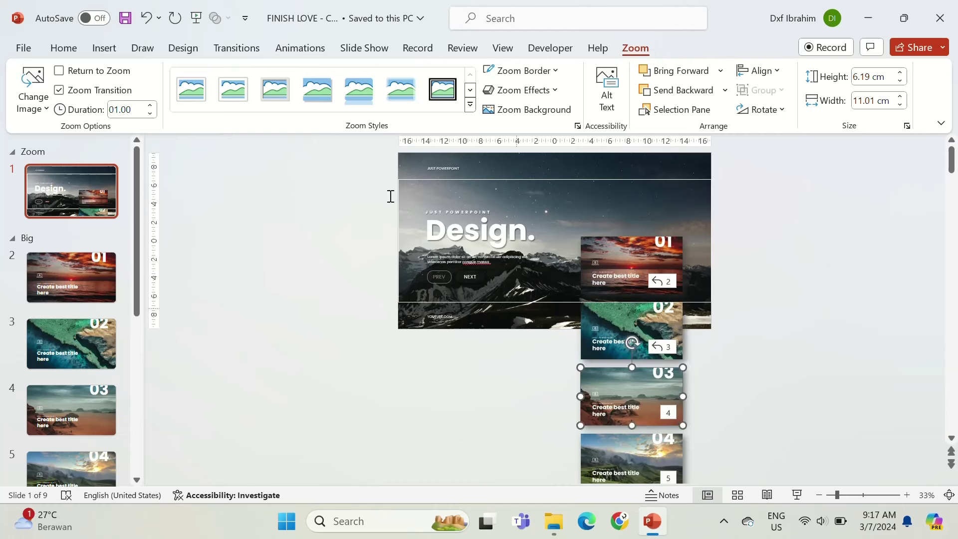
left_click(602, 445)
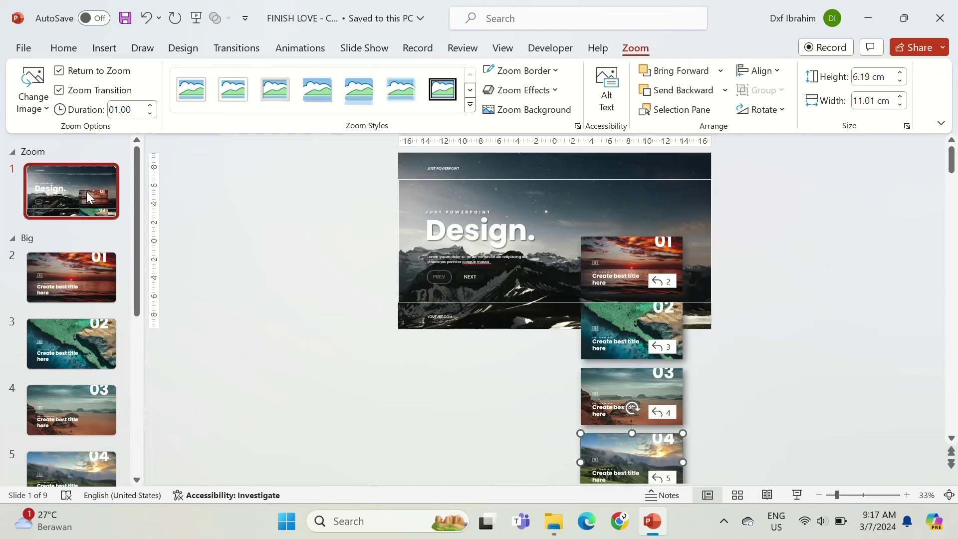
Step: Give the NEXT button an action hyperlink to Next Slide
left_click(469, 277)
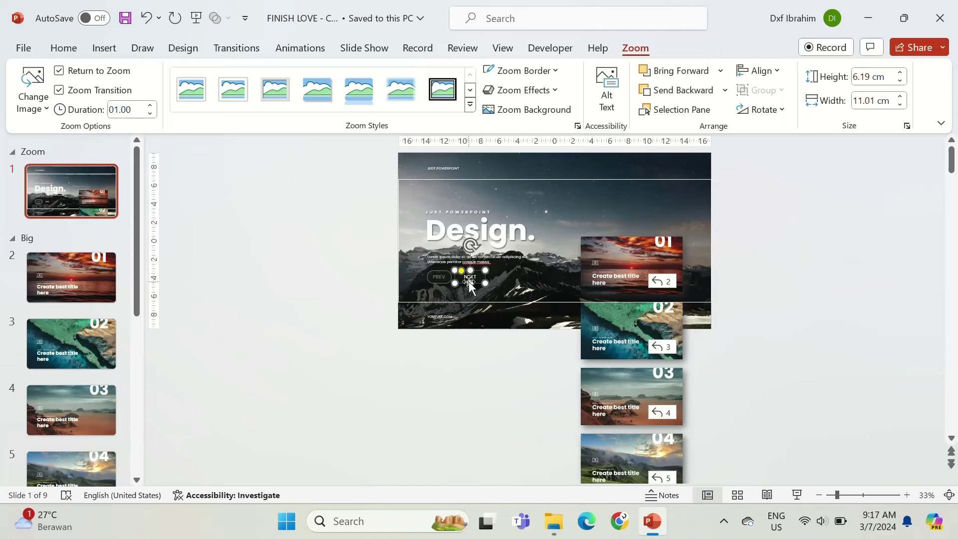
left_click(104, 47)
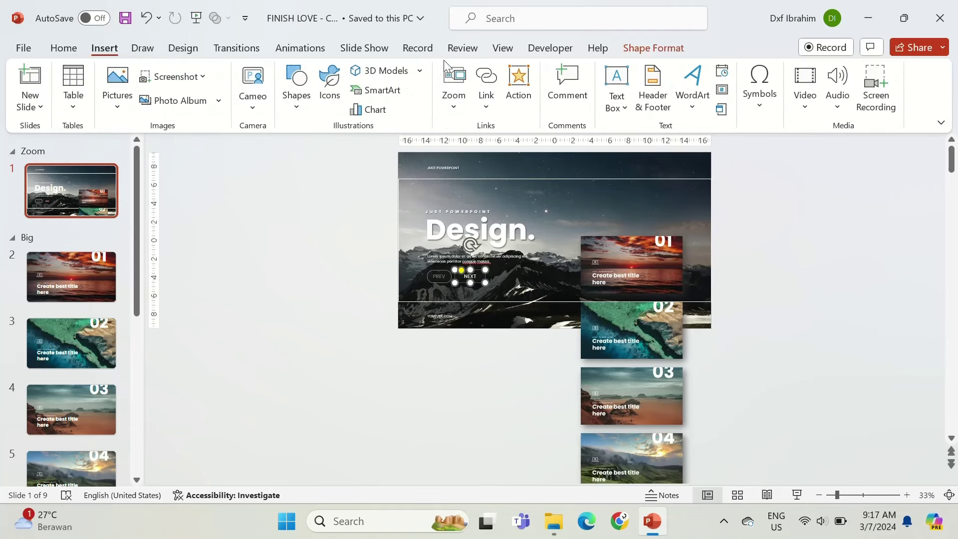
left_click(519, 79)
left_click(408, 208)
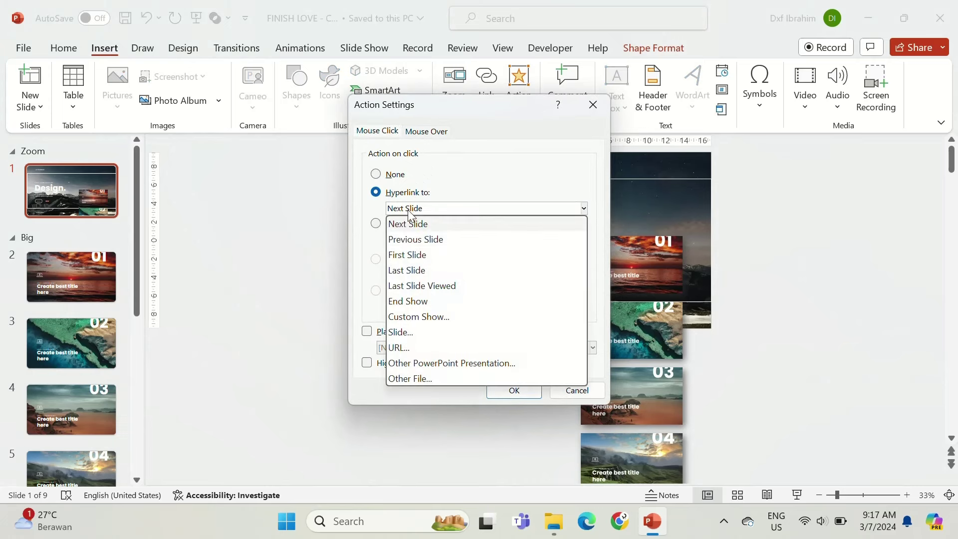
left_click(407, 223)
left_click(513, 390)
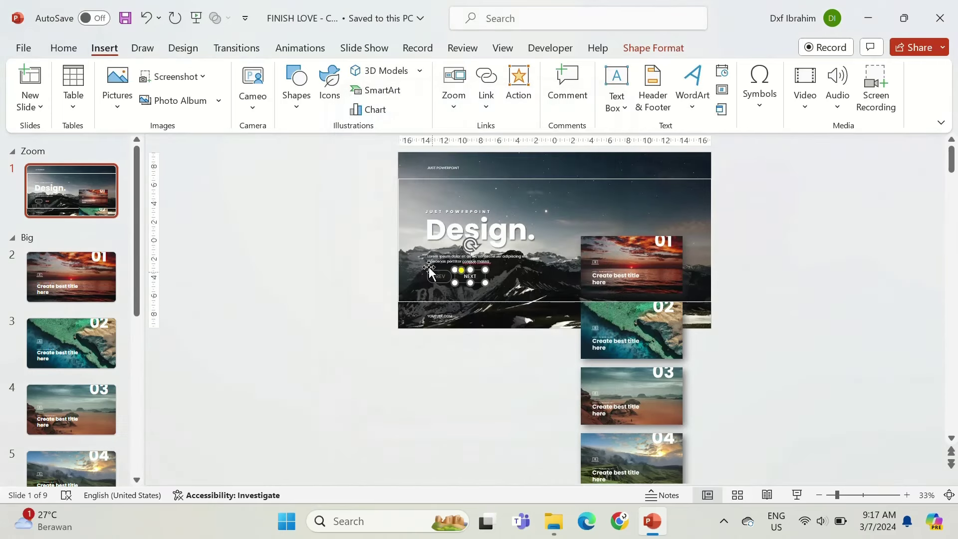
Step: Give the PREV button an action hyperlink to Previous Slide
left_click(519, 78)
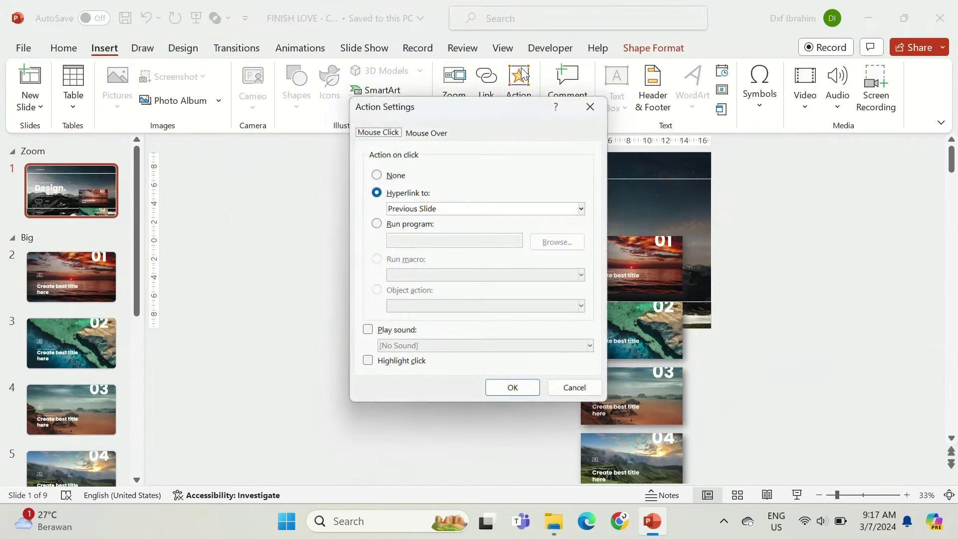
left_click(392, 212)
left_click(406, 239)
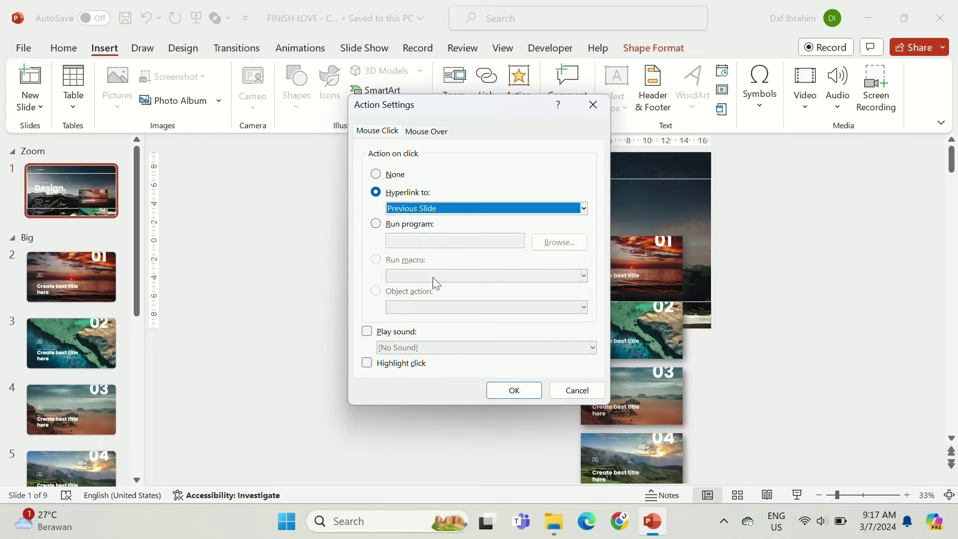
left_click(514, 396)
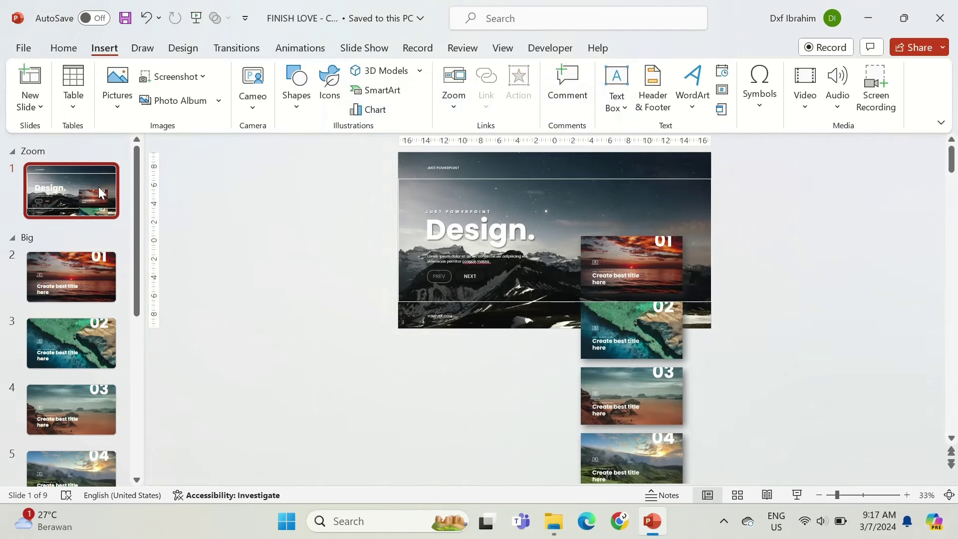
Step: Duplicate the Design. slide and raise its four zoom cards onto the slide
key("ctrl+d")
scroll(561, 278, "down", 1)
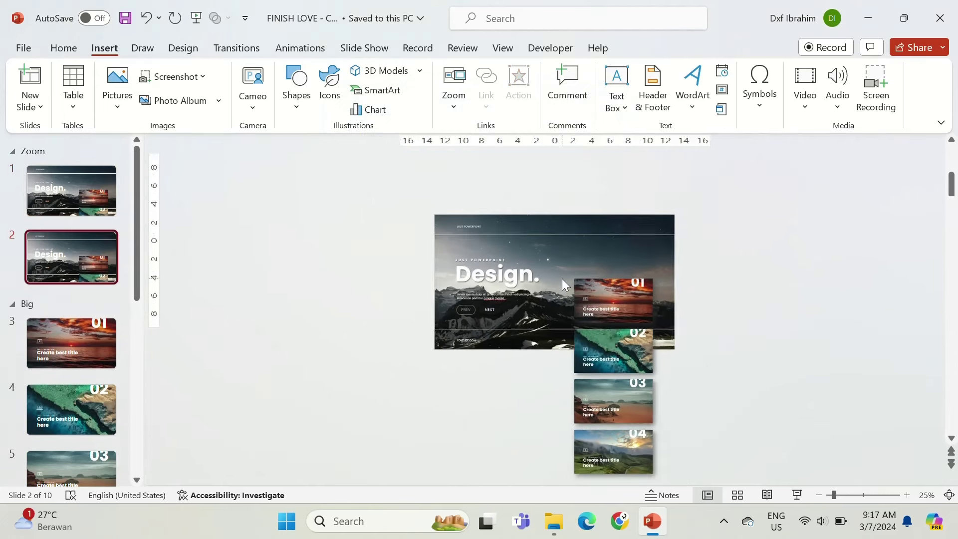
left_click_drag(687, 477, 565, 240)
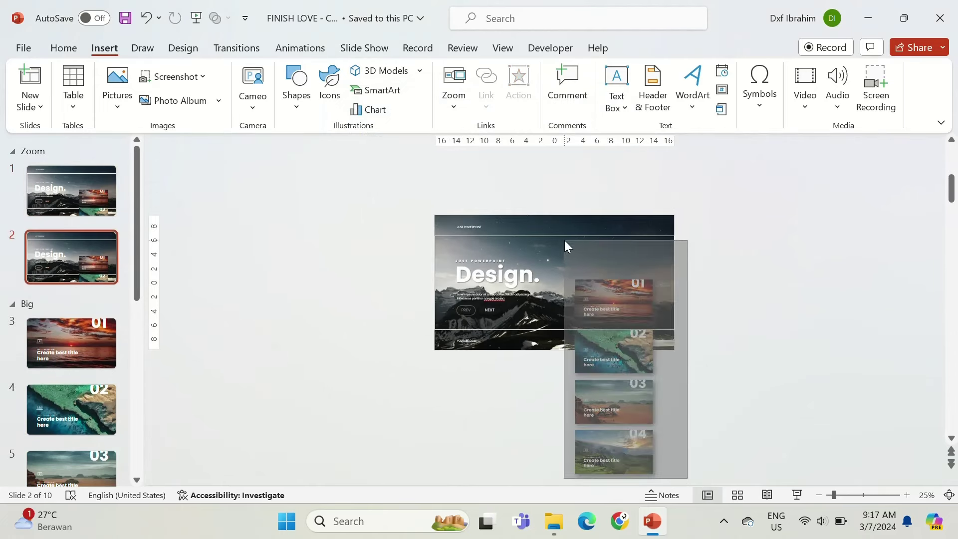
left_click_drag(644, 282, 643, 239)
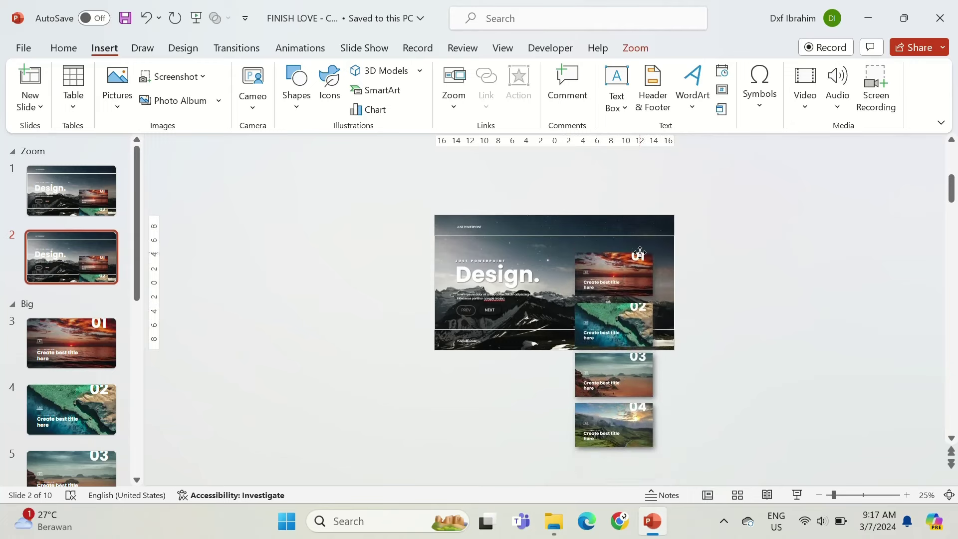
Step: Make a second copy of the Design. slide with the zoom cards moved higher still
left_click(94, 250)
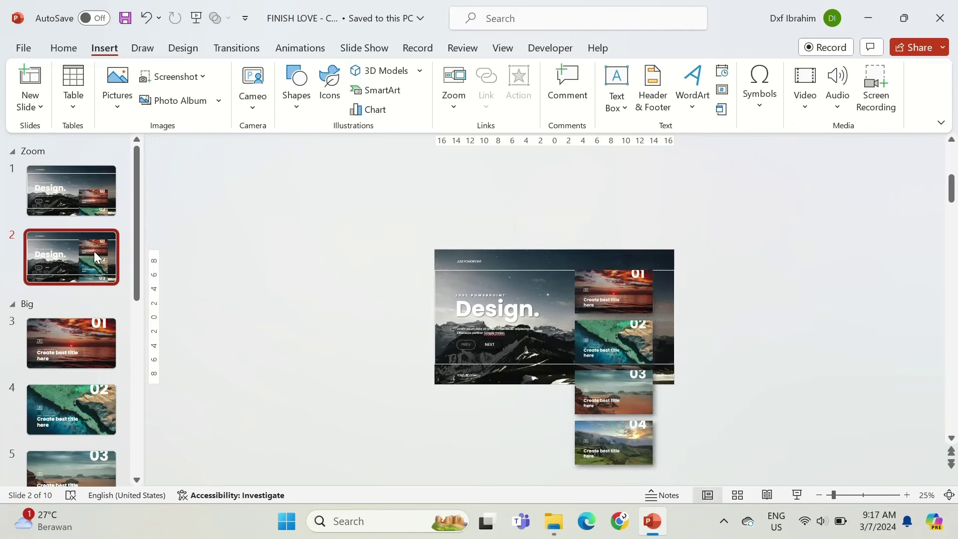
key("ctrl+d")
mouse_move(553, 211)
left_mouse_down()
mouse_move(681, 448)
mouse_move(667, 429)
left_mouse_up()
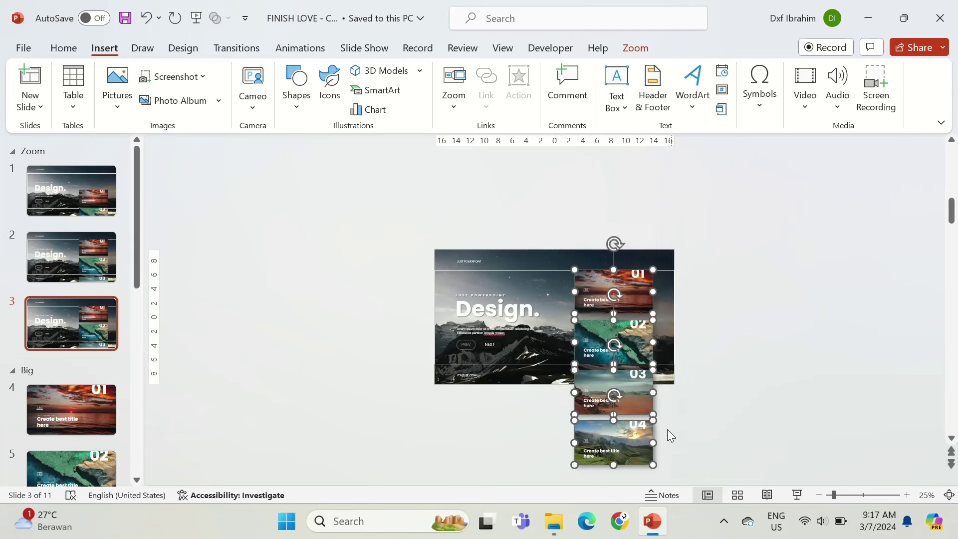
left_click_drag(642, 264, 637, 215)
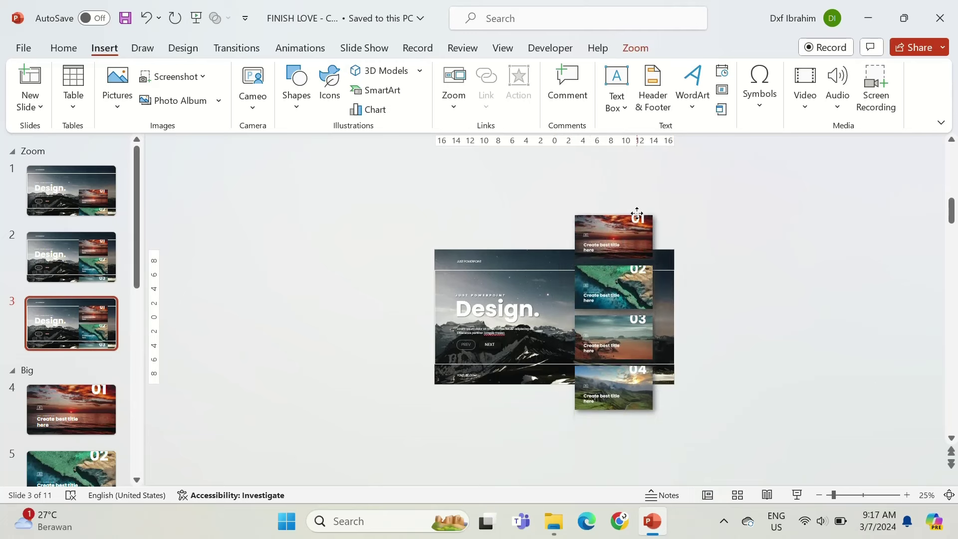
left_click(65, 320)
Step: Duplicate slide 3 as slide 4 and lift its zoom card column further up
key("ctrl+d")
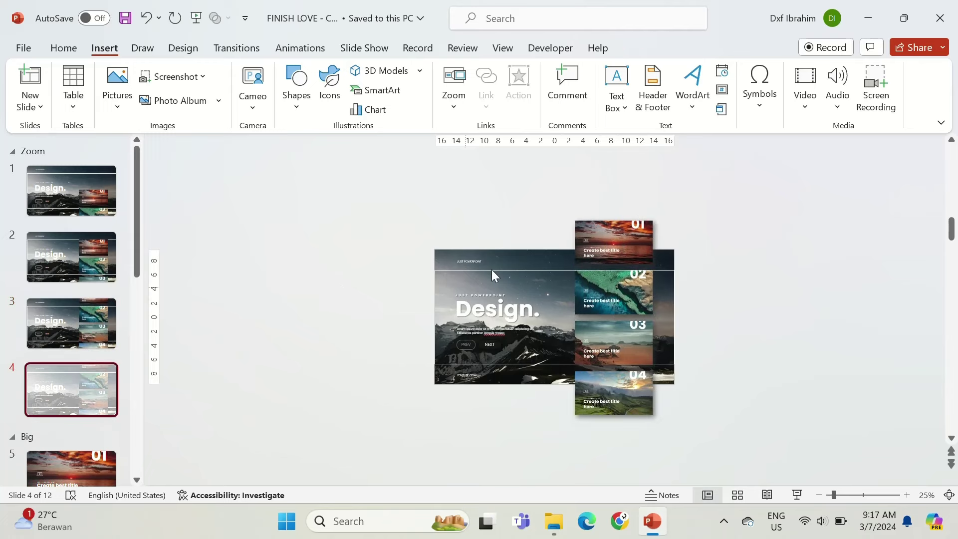
left_click_drag(547, 203, 699, 428)
left_click_drag(641, 418, 639, 369)
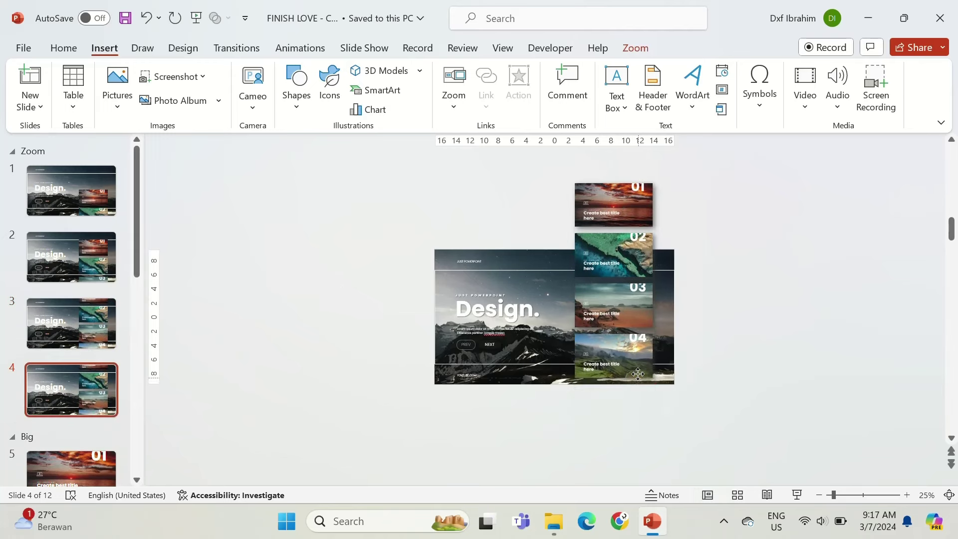
left_click(515, 411)
left_click(510, 270)
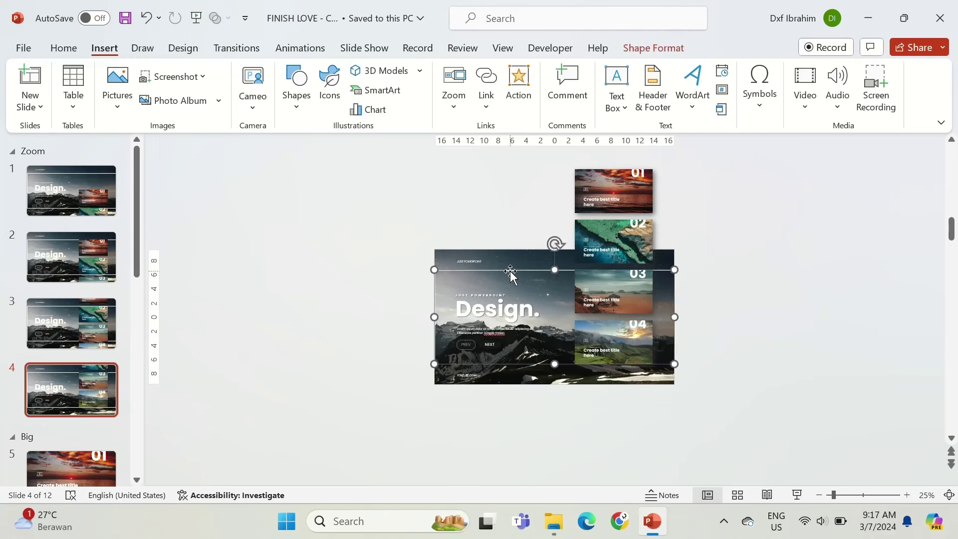
left_click(332, 288)
Step: Review the card positions on the Design slides, then go to the 01 detail slide
left_click(82, 299)
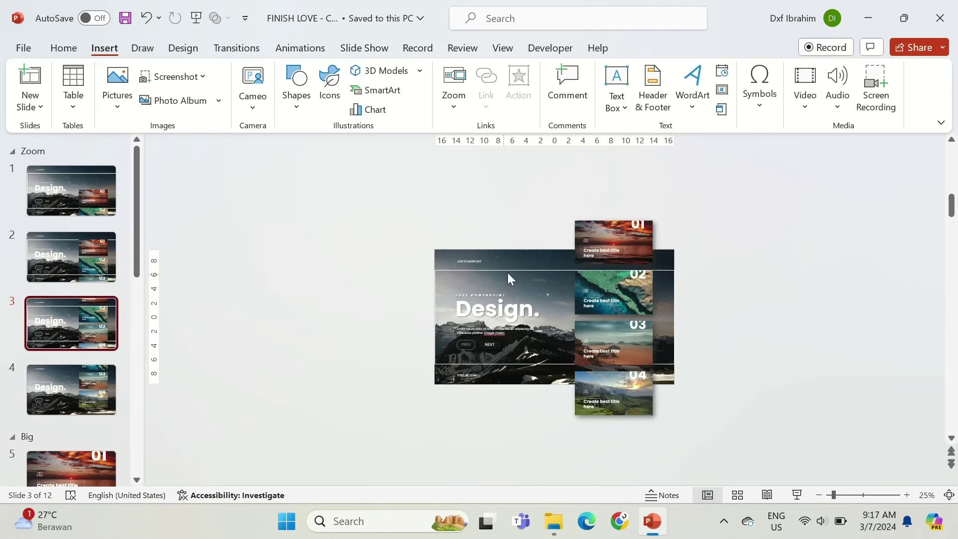
left_click(516, 269)
left_click(514, 273)
left_click(70, 304)
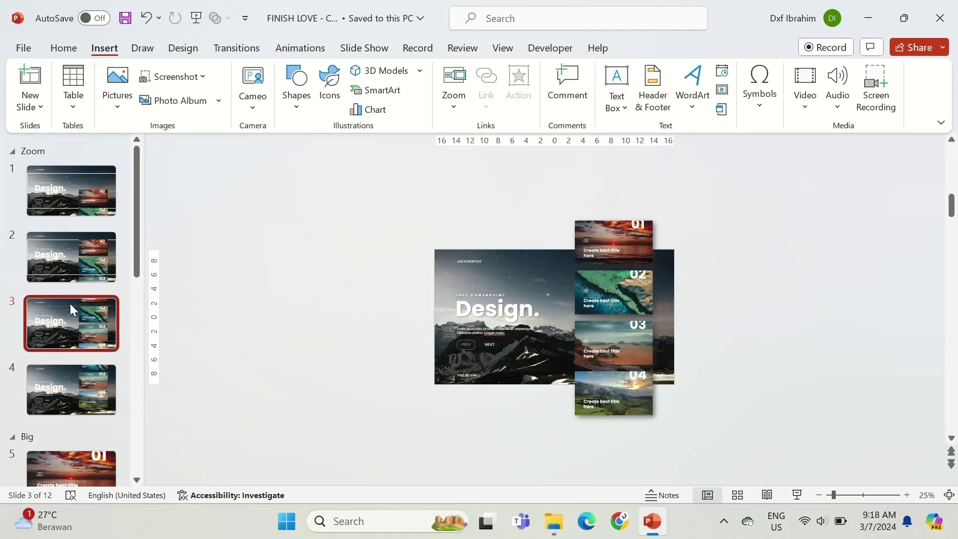
left_click(50, 269)
left_click(525, 271)
left_click(70, 192)
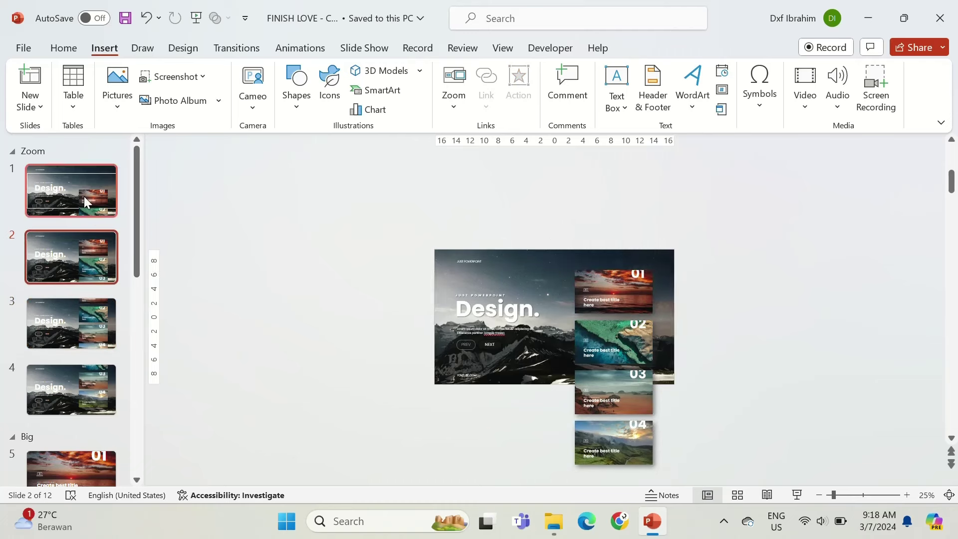
left_click(542, 232)
left_click(267, 264)
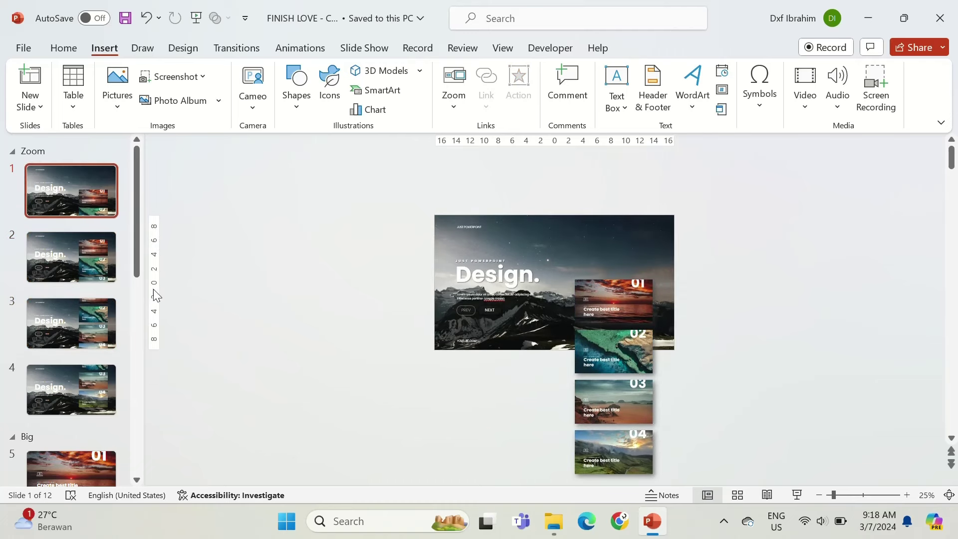
scroll(137, 303, "down", 5)
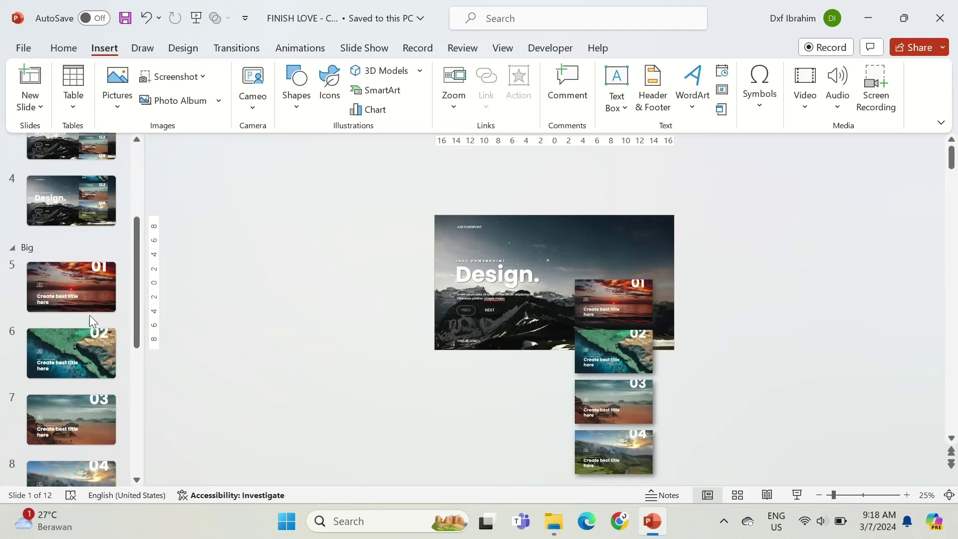
left_click(82, 297)
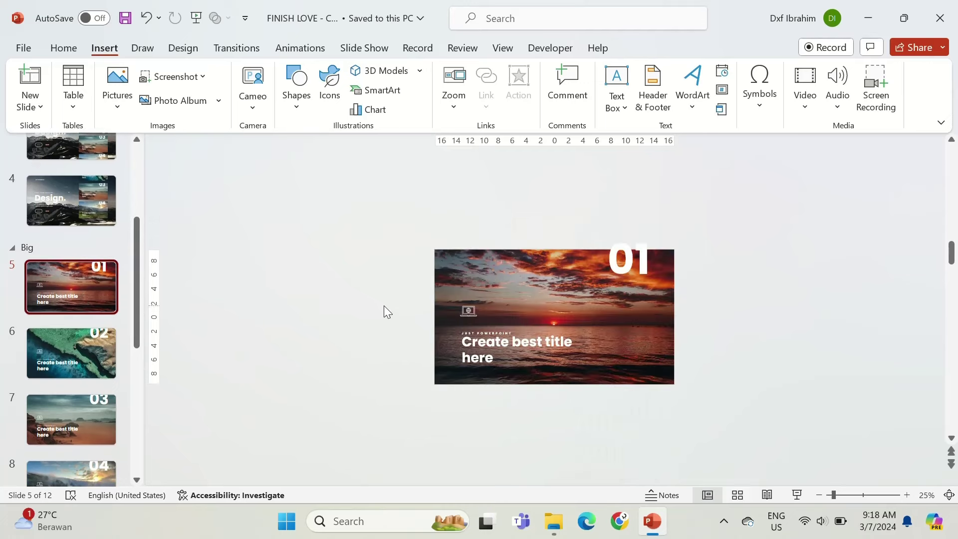
Step: Insert a Slide Zoom to slide 2 on the 01 detail slide
scroll(384, 305, "up", 3)
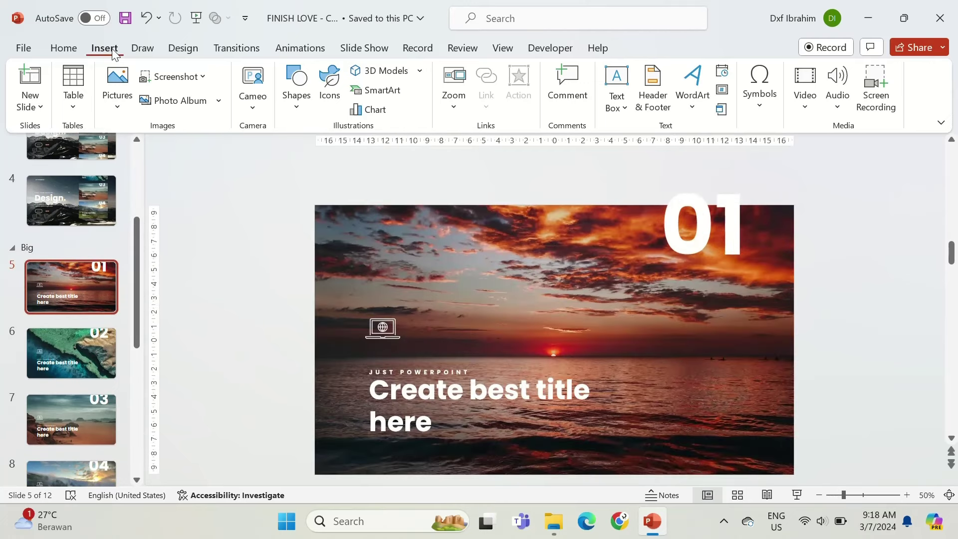
left_click(454, 85)
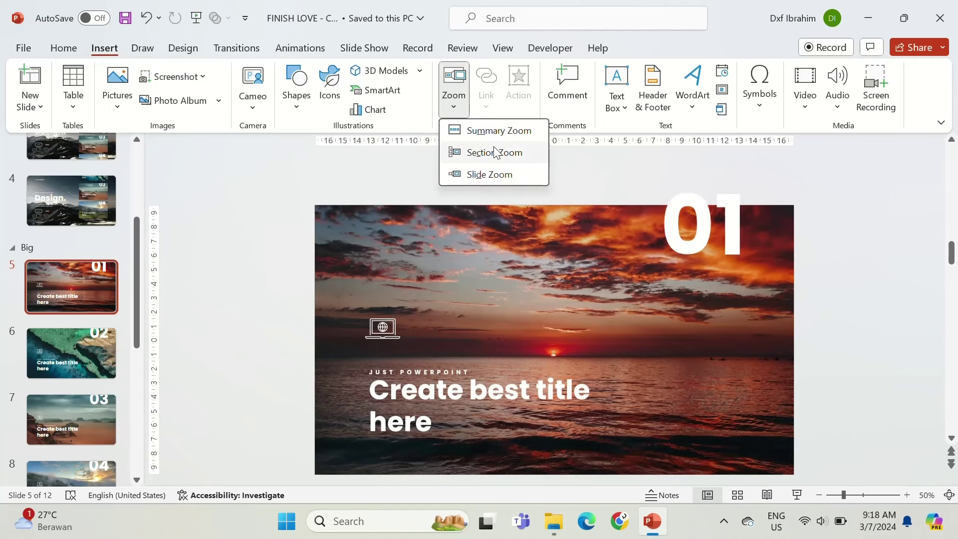
left_click(492, 174)
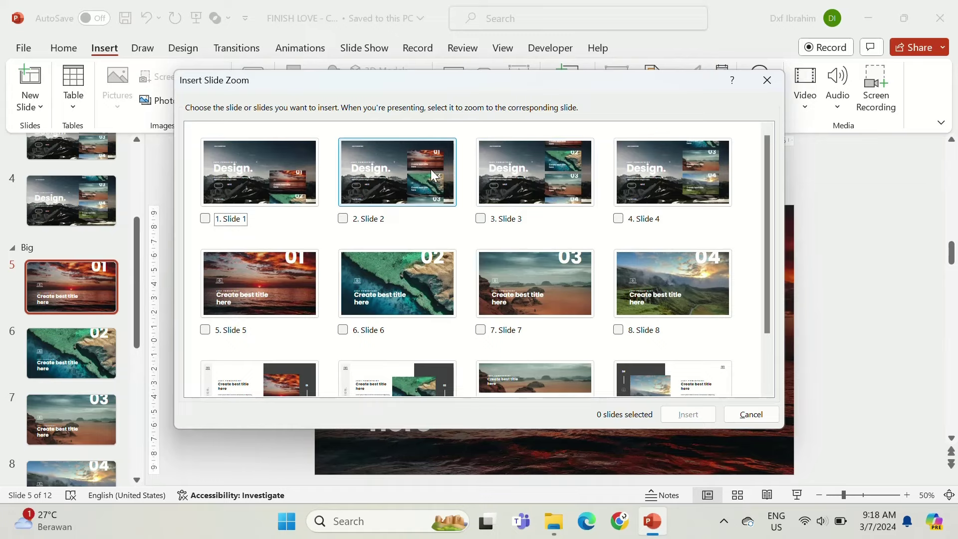
left_click(399, 171)
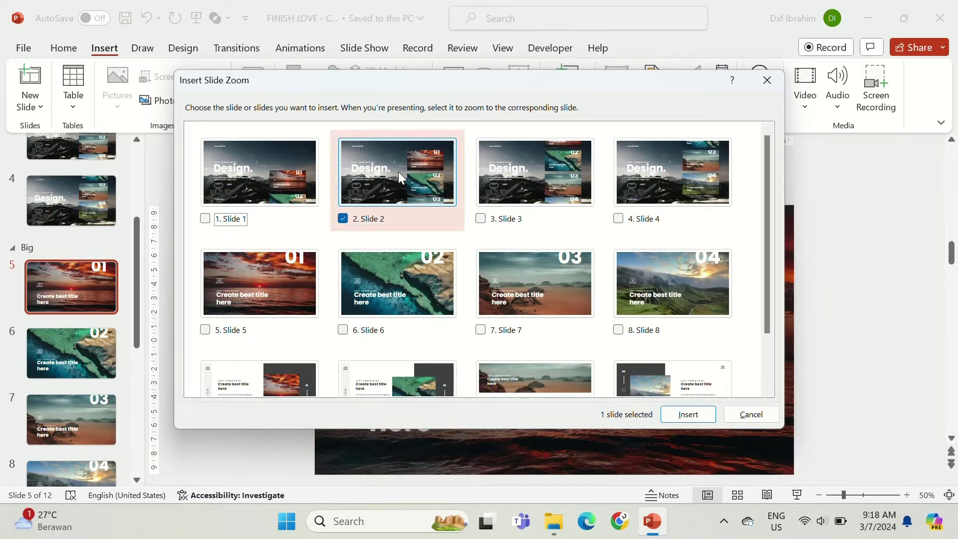
left_click(680, 414)
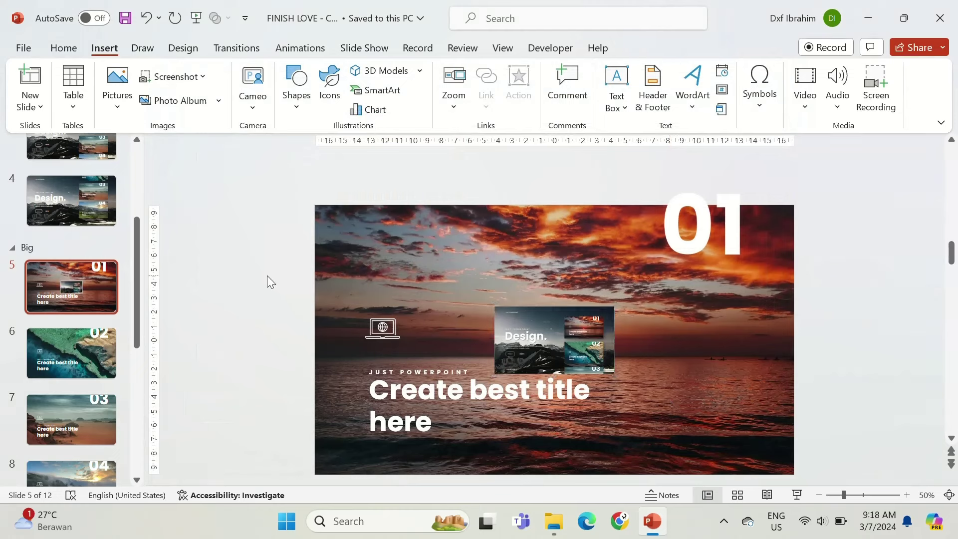
left_click_drag(267, 275, 456, 359)
Step: Save the laptop-and-globe icon as a picture named Picture1 in Downloads
right_click(394, 322)
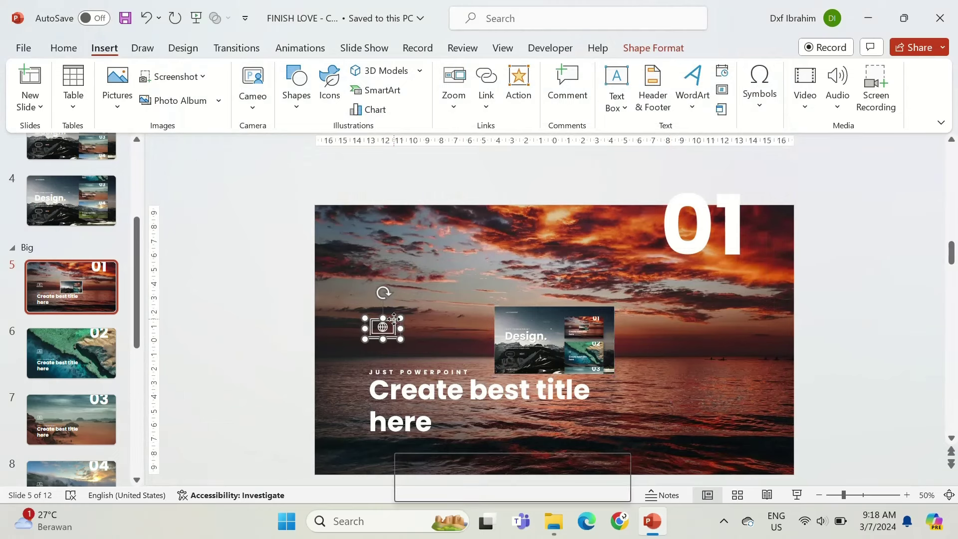
left_click(445, 354)
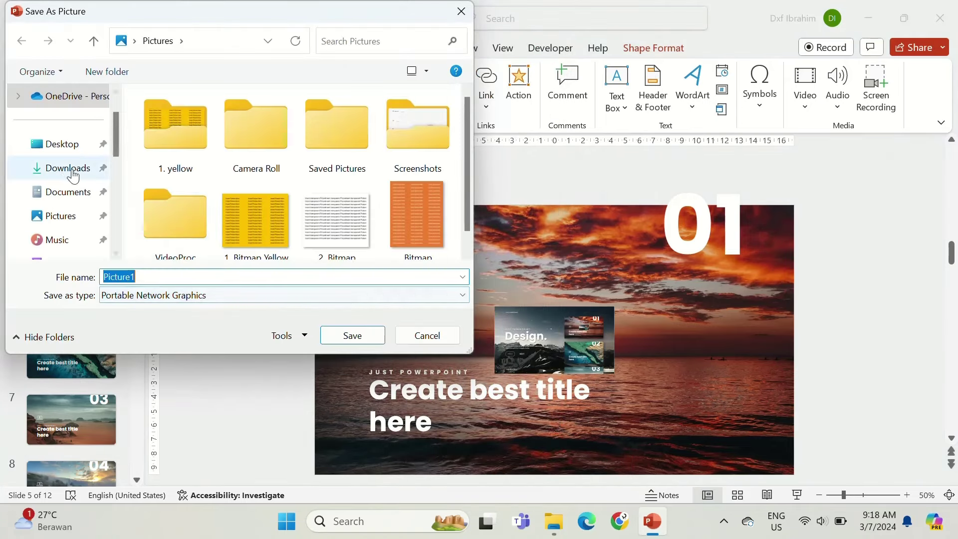
left_click(67, 169)
left_click(358, 334)
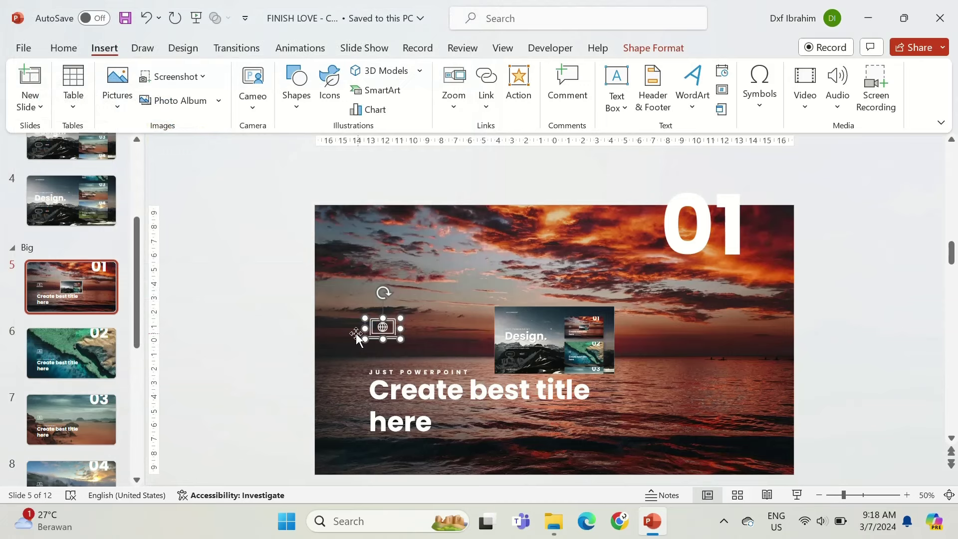
left_click(280, 313)
Step: Change the slide 2 zoom's image to Picture1 from Downloads and shrink the card
left_click(547, 321)
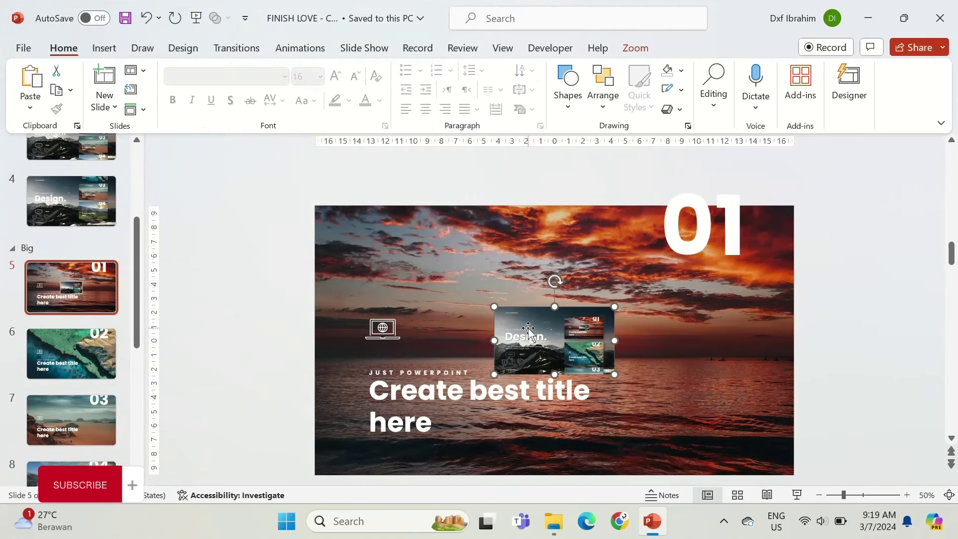
left_click(623, 43)
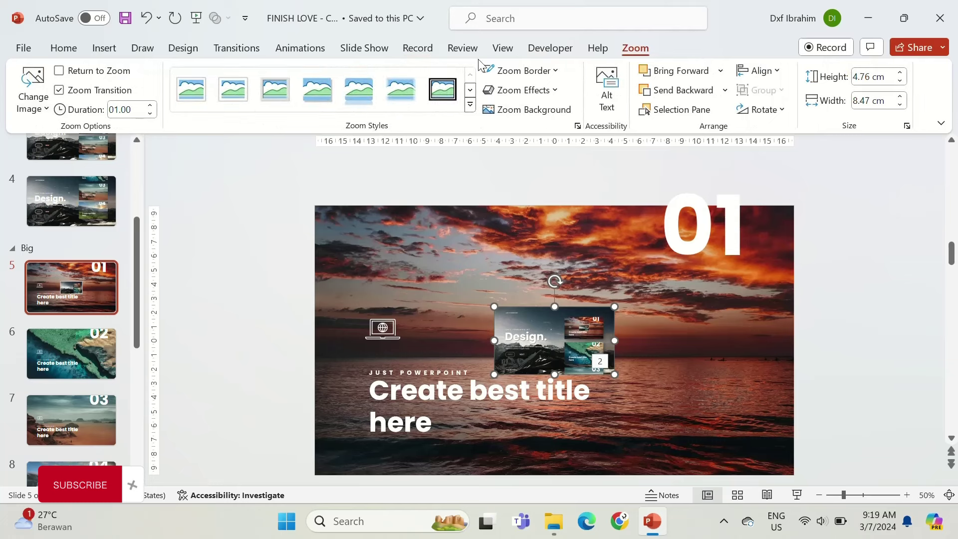
left_click(33, 102)
left_click(60, 128)
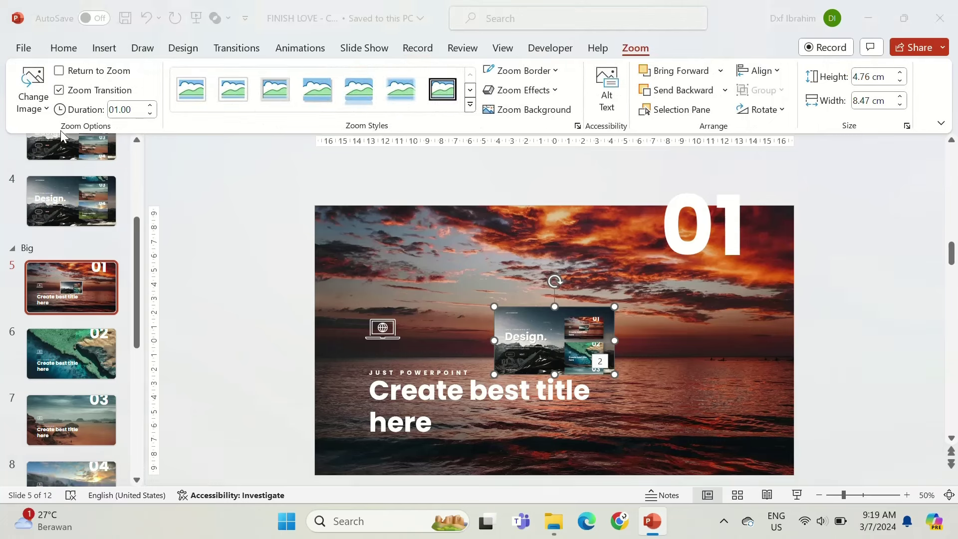
left_click(357, 196)
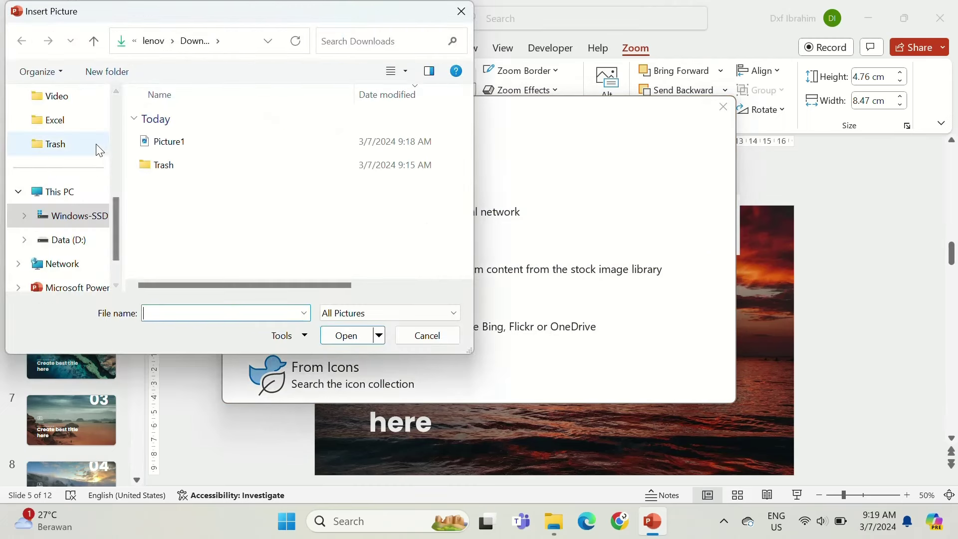
scroll(112, 135, "up", 5)
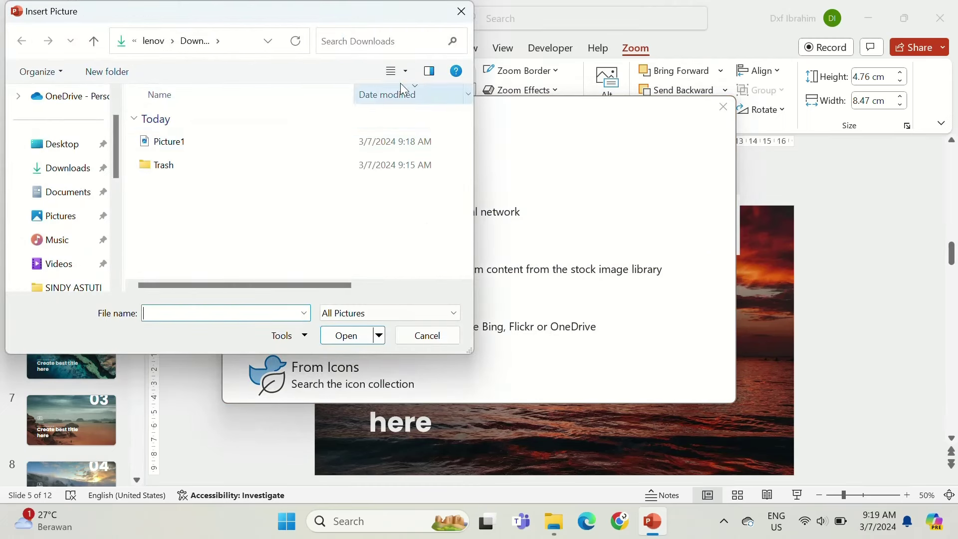
left_click(405, 71)
left_click(445, 47)
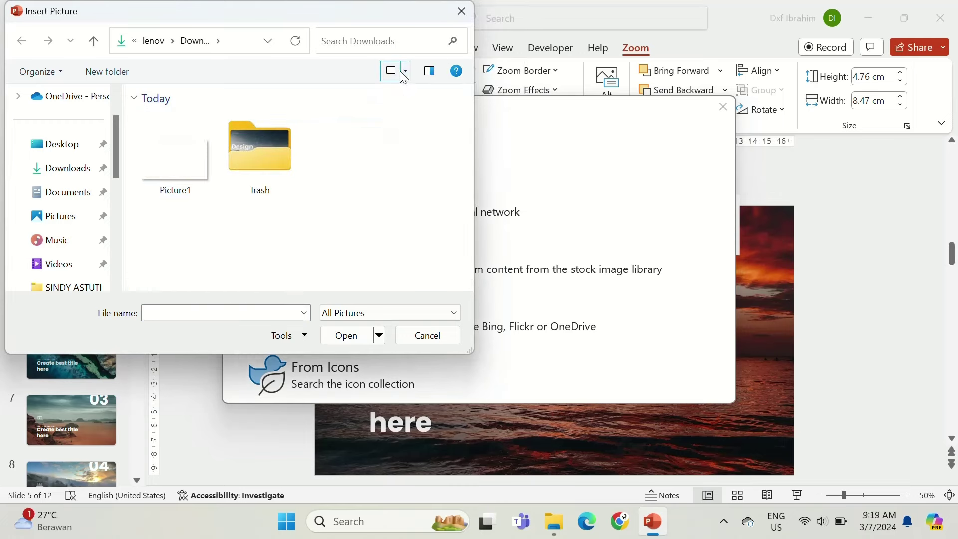
left_click(178, 162)
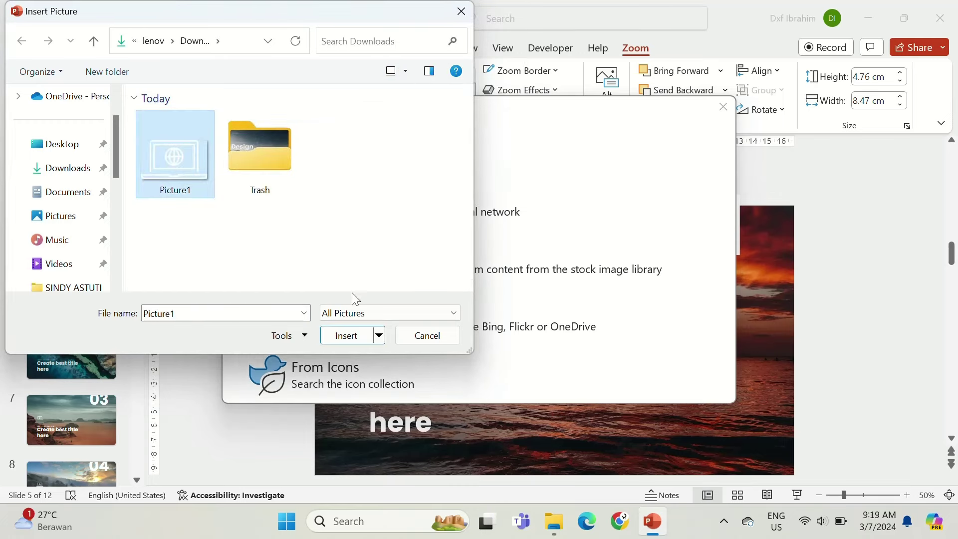
left_click(344, 336)
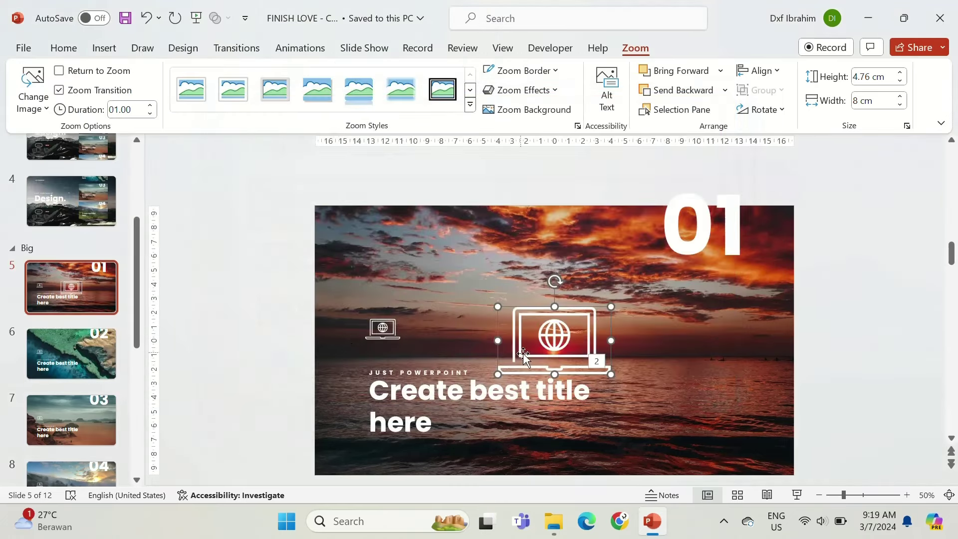
left_click_drag(610, 374, 535, 318)
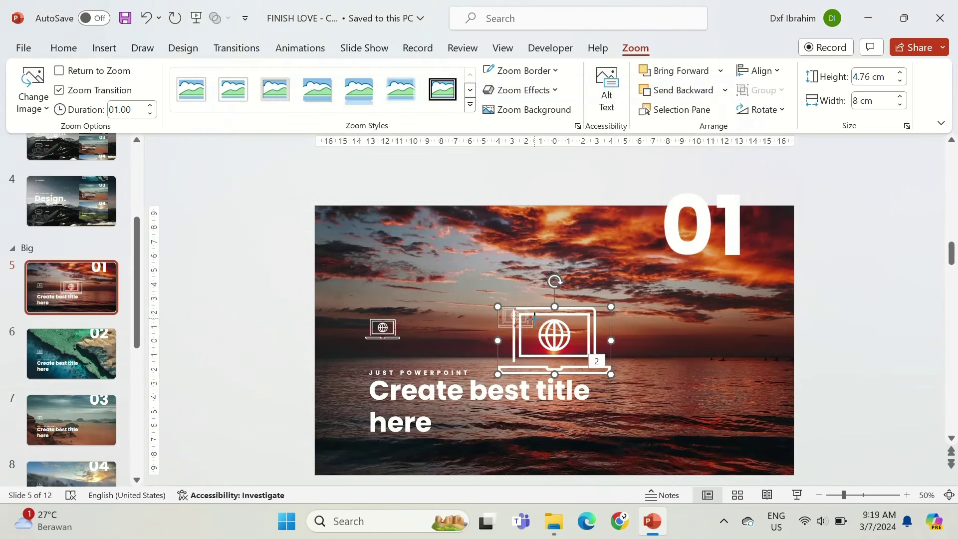
Step: Delete the original laptop icon and move the Picture1 zoom card into its spot above the title
left_click_drag(313, 312, 432, 355)
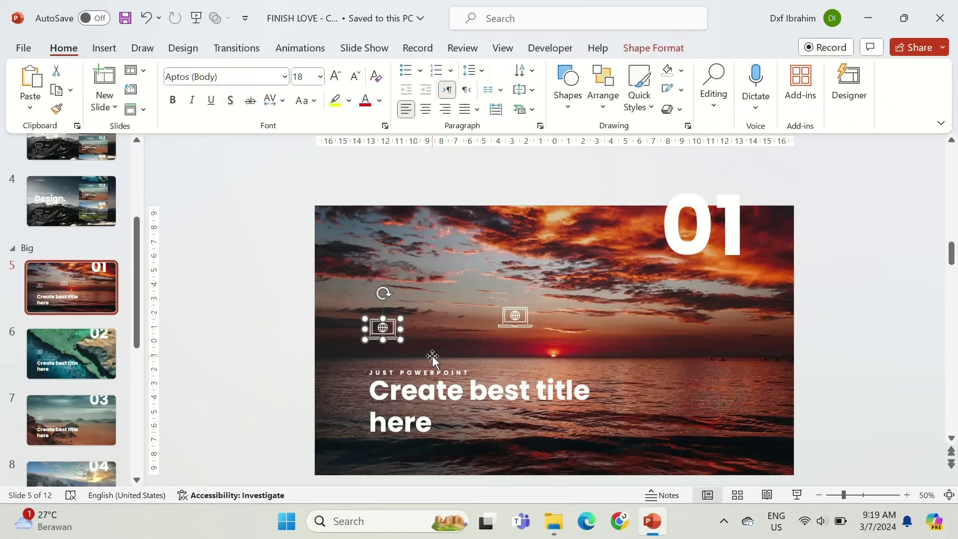
key("Delete")
left_click_drag(268, 249, 567, 342)
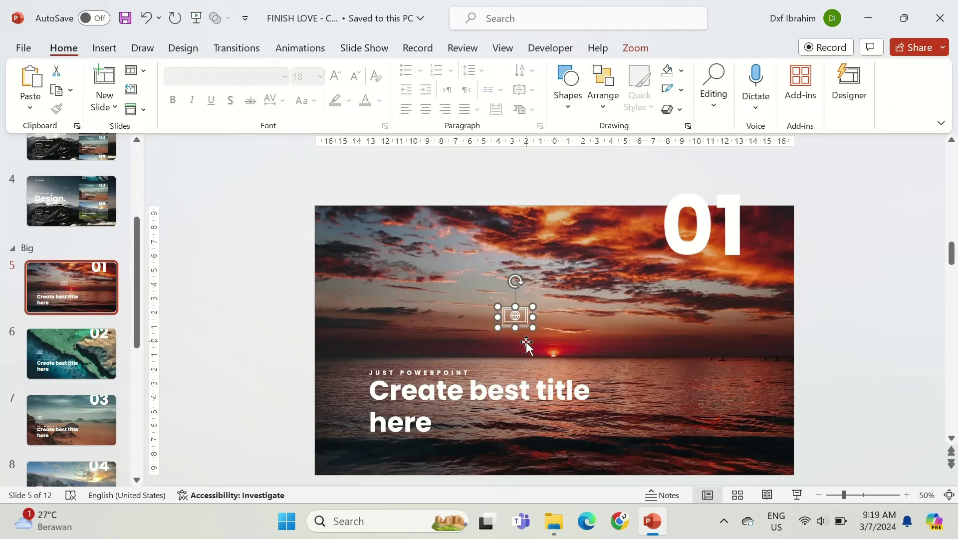
left_click_drag(521, 321, 388, 330)
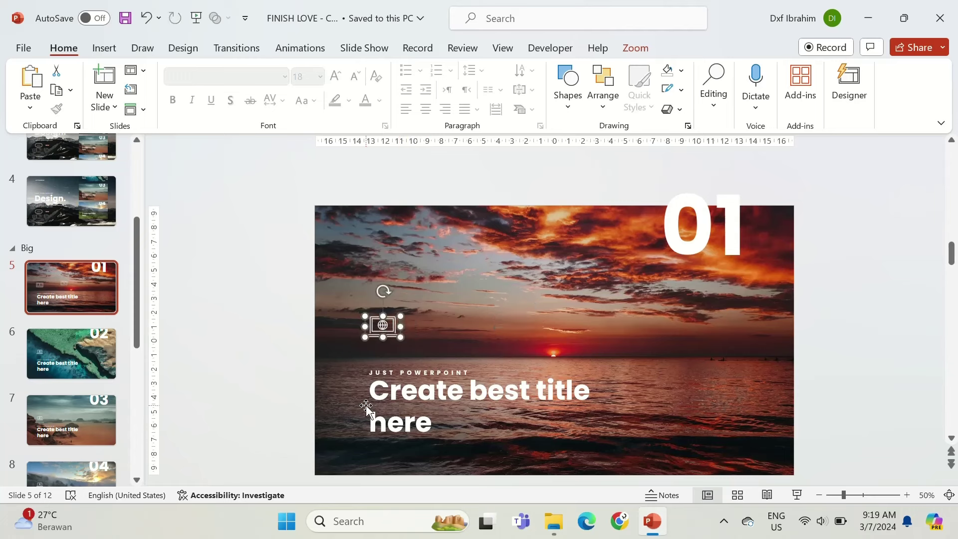
key("Down")
key("Down")
key("Down")
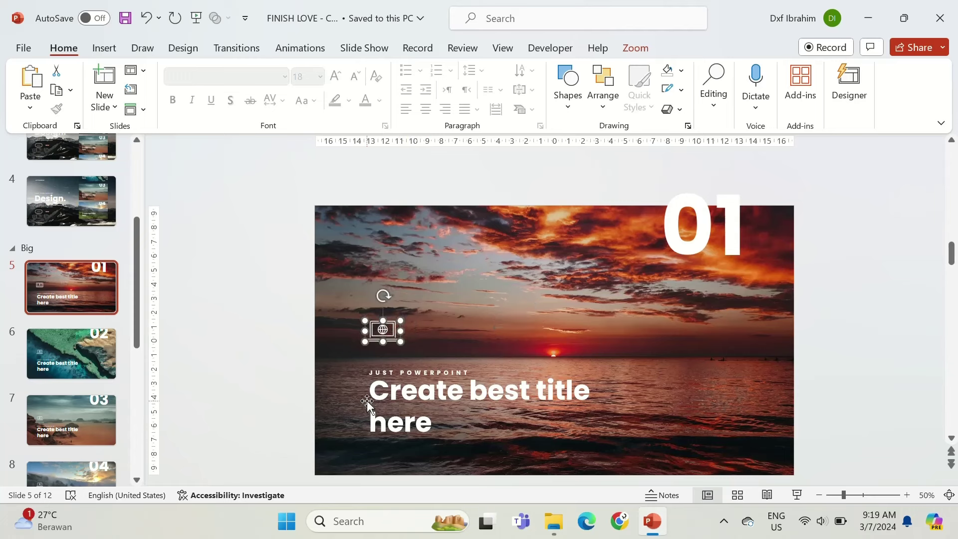
key("Down")
key("Down")
key("Down")
key("Down")
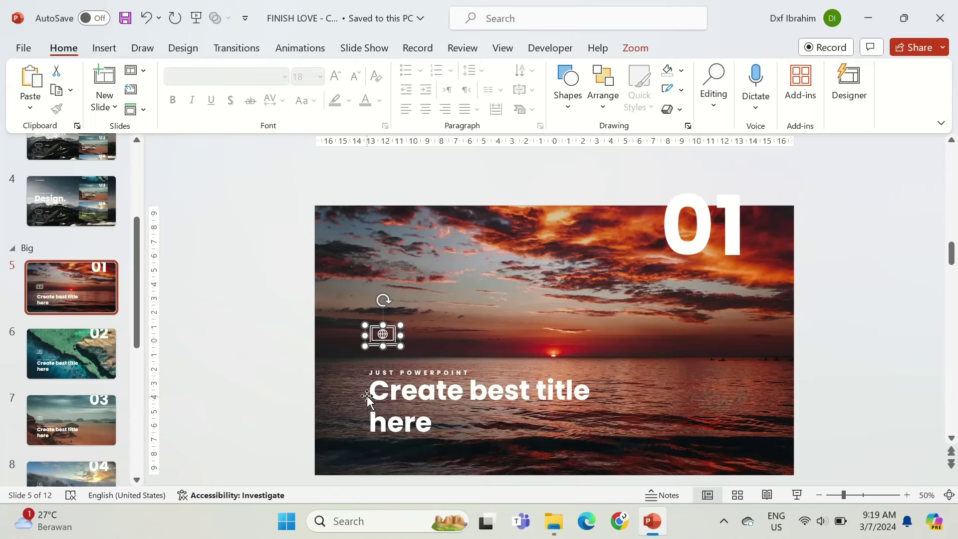
Step: Replace the laptop icon on slides 6 and 7 with the copied zoom icon
left_click(89, 358)
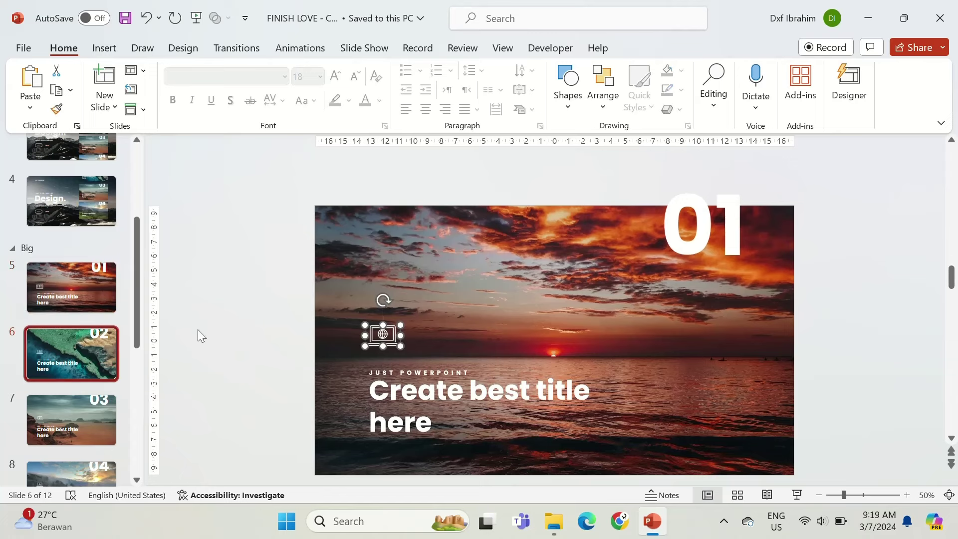
left_click_drag(267, 272, 474, 361)
key("Delete")
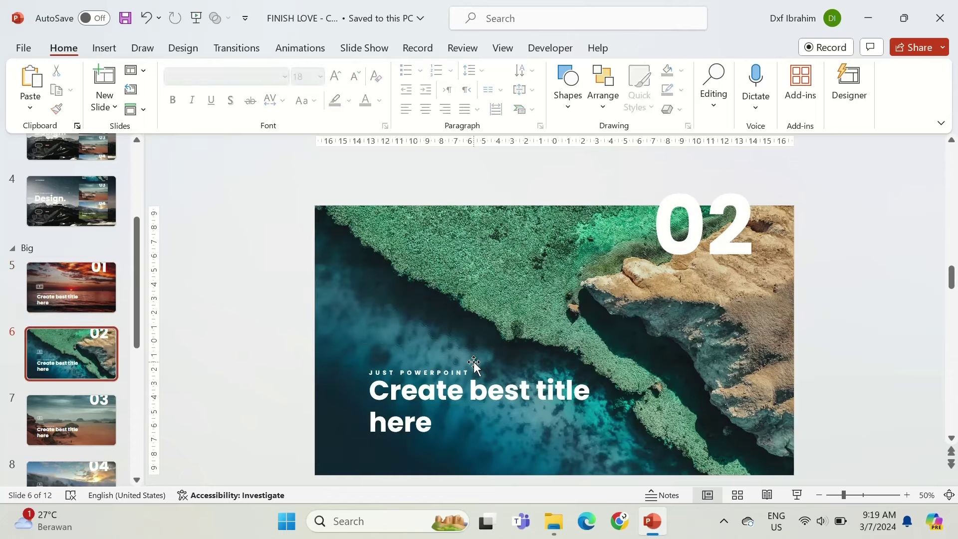
key("ctrl+z")
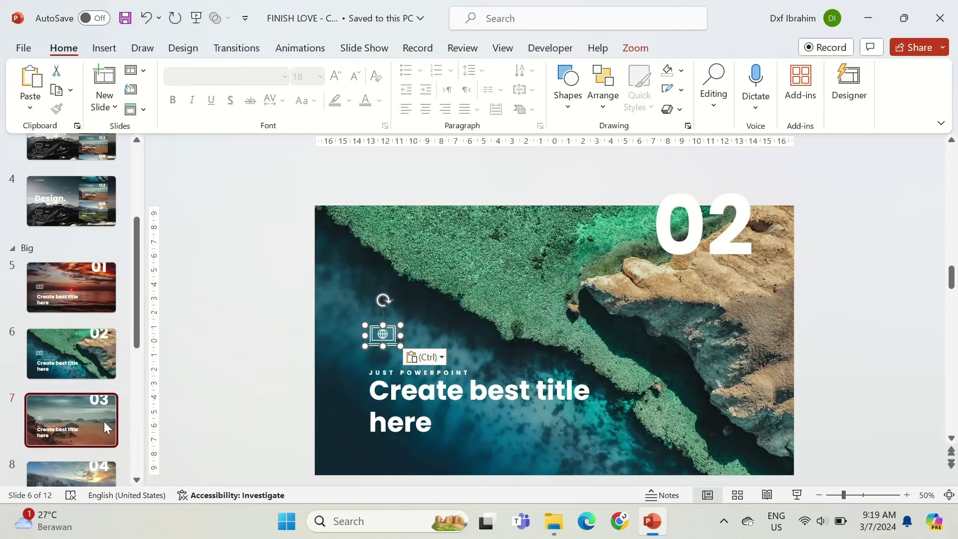
left_click(104, 421)
left_click_drag(265, 289, 451, 351)
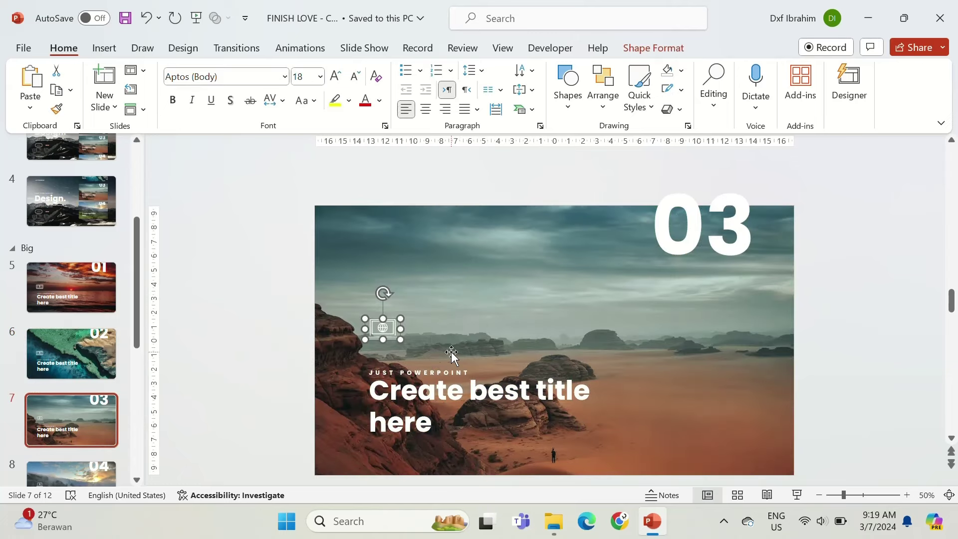
key("Delete")
key("ctrl+z")
Step: Replace the laptop icon on slide 8 with the copied zoom icon
scroll(46, 424, "down", 2)
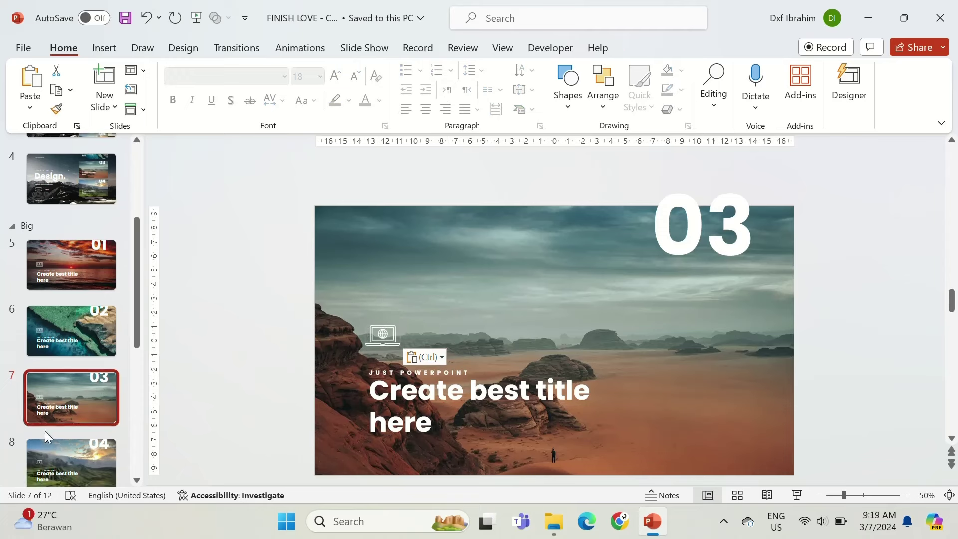
left_click(61, 416)
left_click_drag(272, 283, 430, 354)
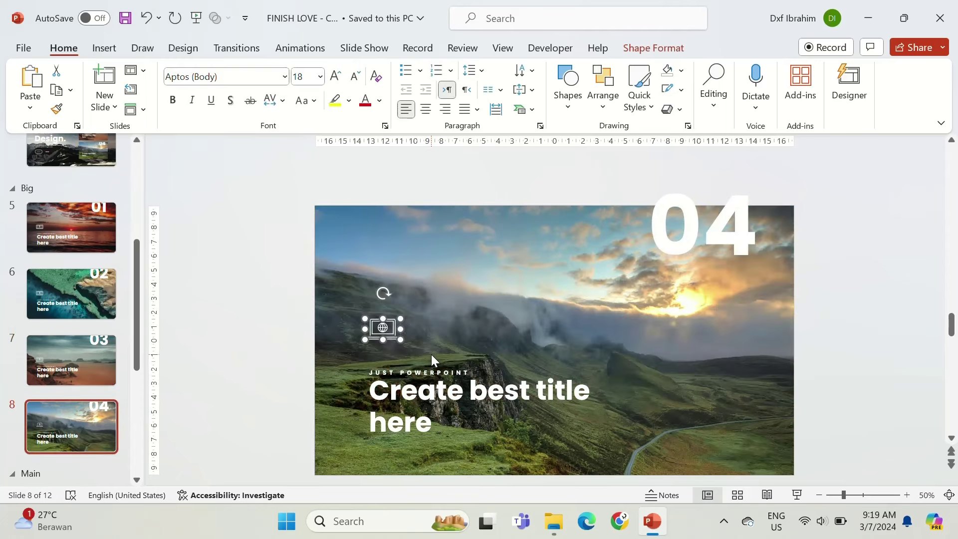
key("Delete")
key("ctrl+v")
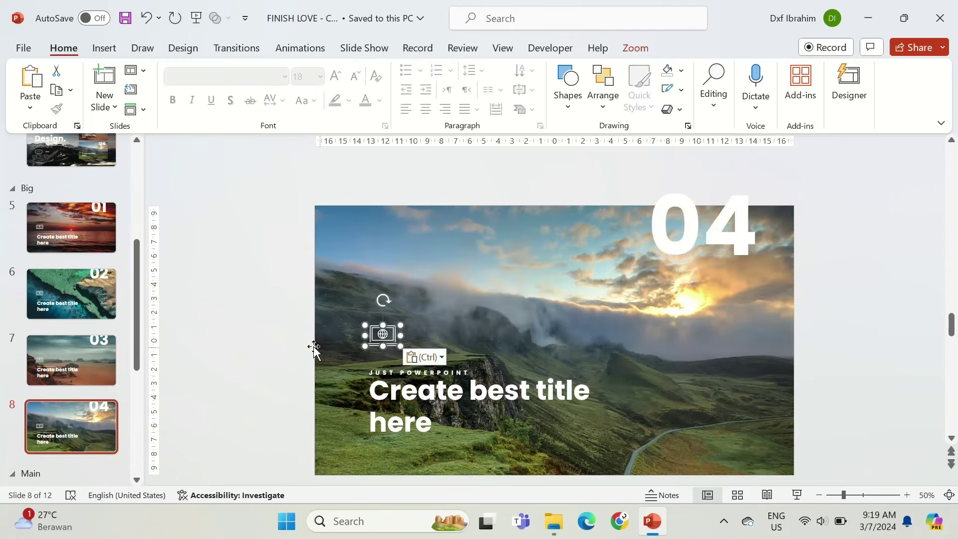
left_click(250, 299)
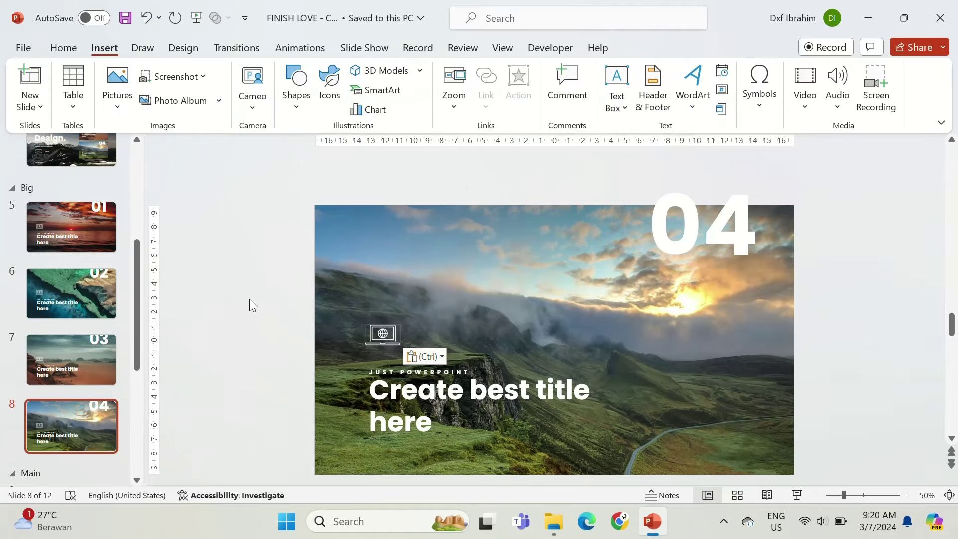
Step: Hyperlink slide 5's sunset picture to slide 9 and slide 6's picture to slide 10
left_click(89, 220)
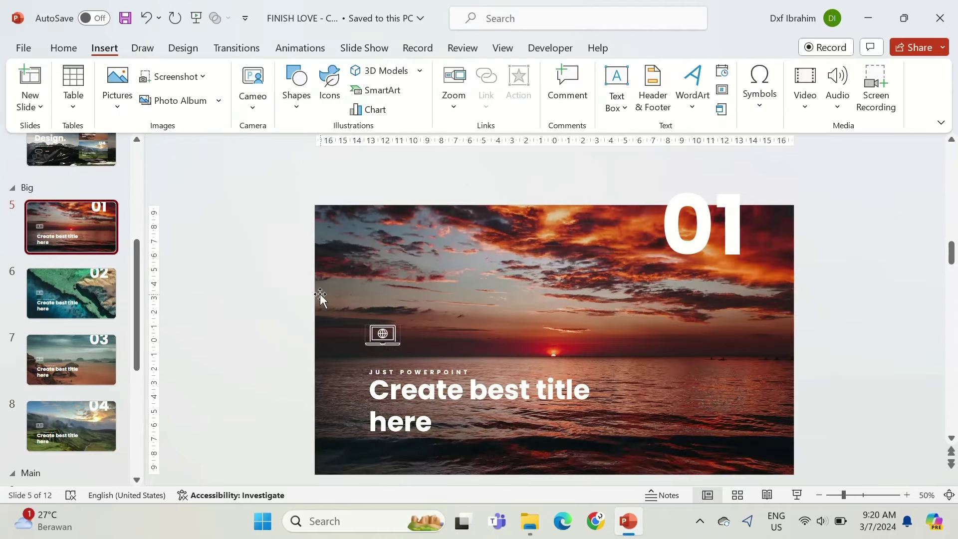
left_click(333, 266)
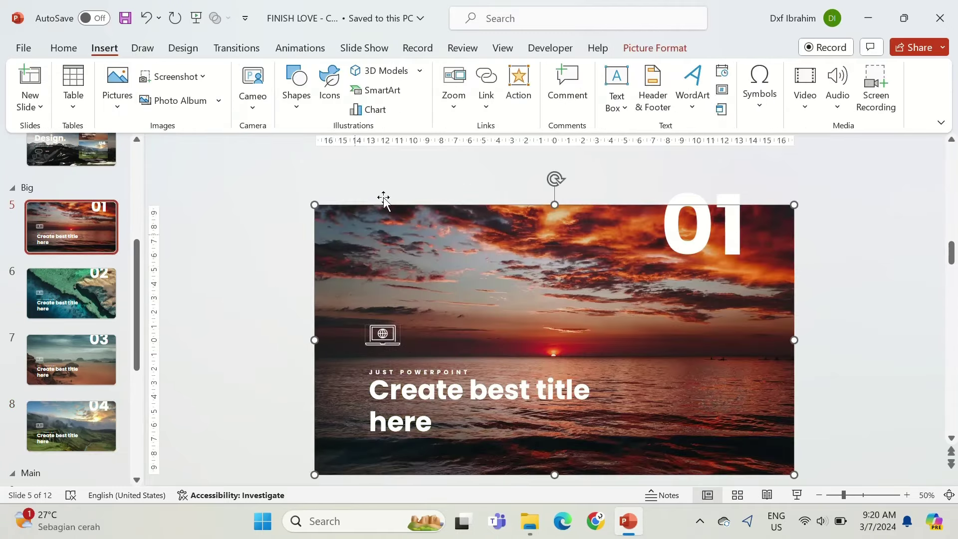
left_click(489, 74)
left_click(286, 225)
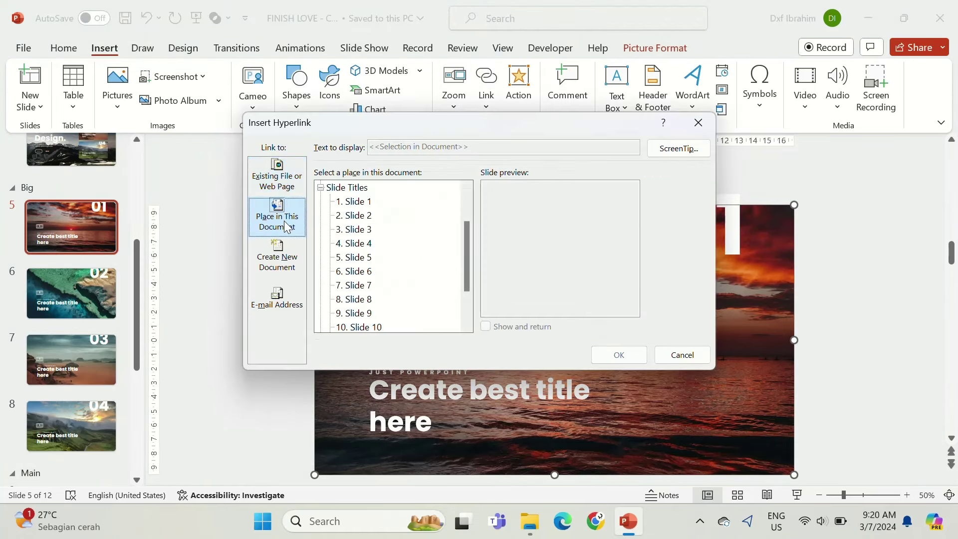
left_click(367, 314)
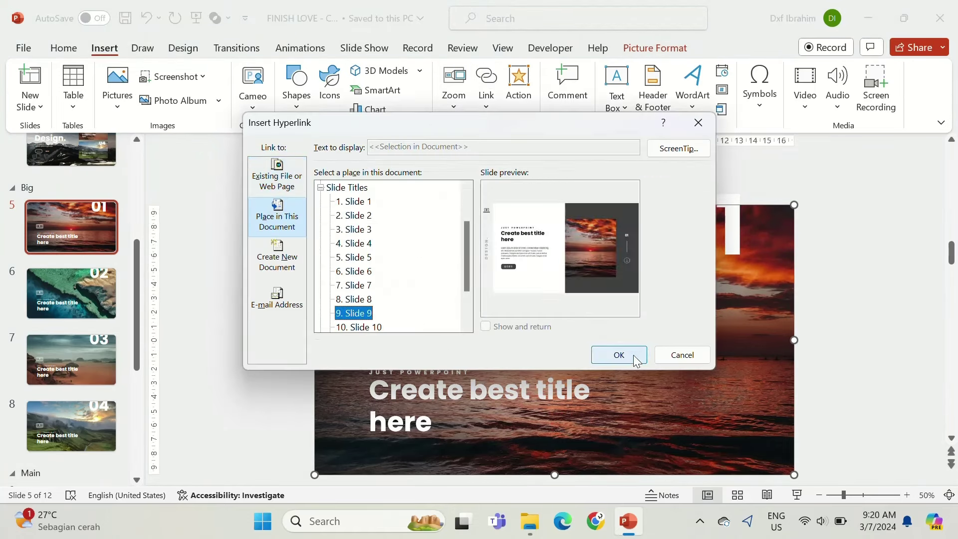
left_click(633, 355)
scroll(410, 274, "down", 1)
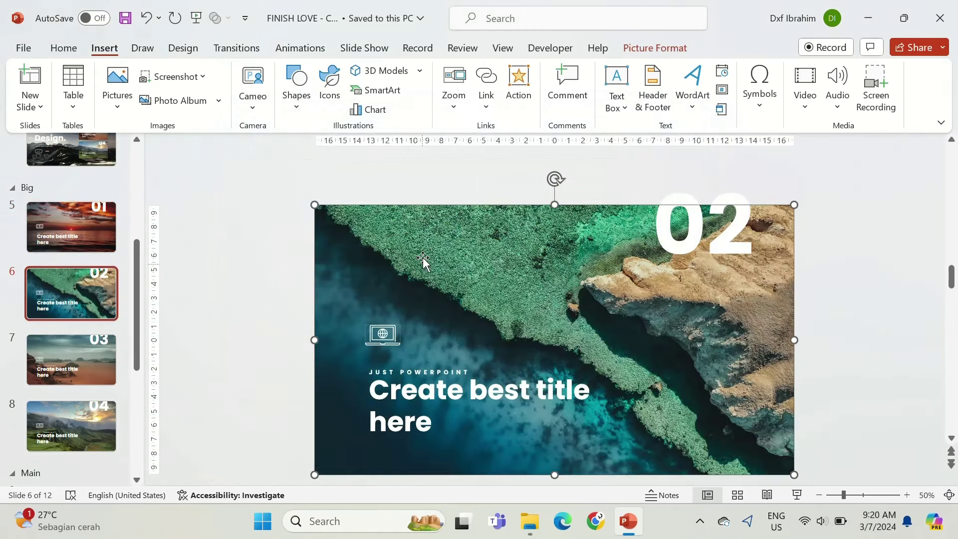
left_click(486, 77)
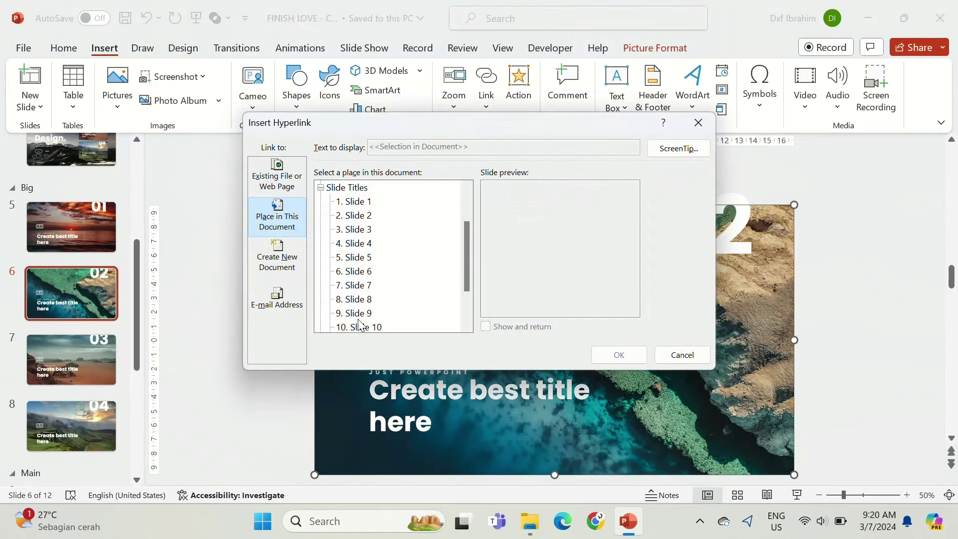
left_click(360, 327)
left_click(605, 357)
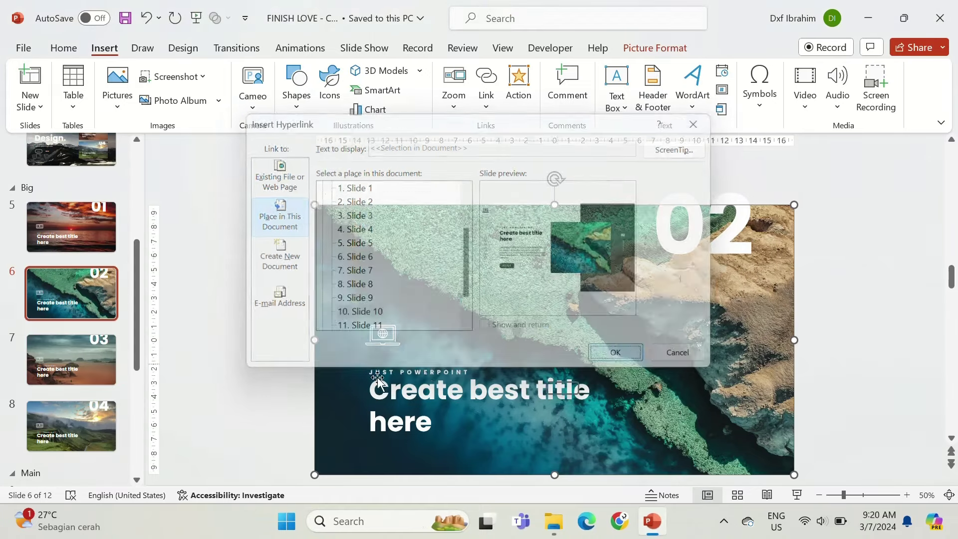
Step: Hyperlink slide 7's picture to slide 11 and slide 8's picture to slide 12
left_click(68, 378)
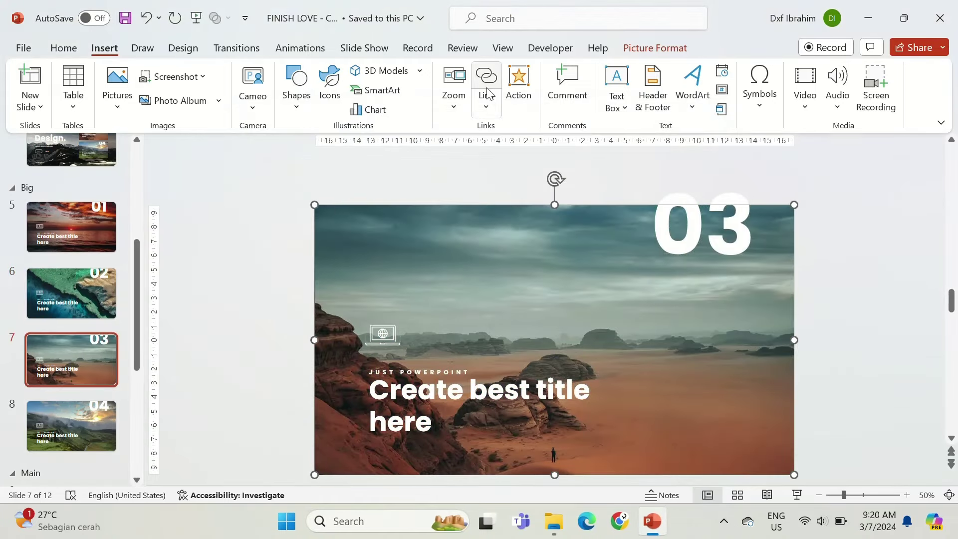
left_click(485, 80)
scroll(352, 280, "down", 2)
left_click(352, 285)
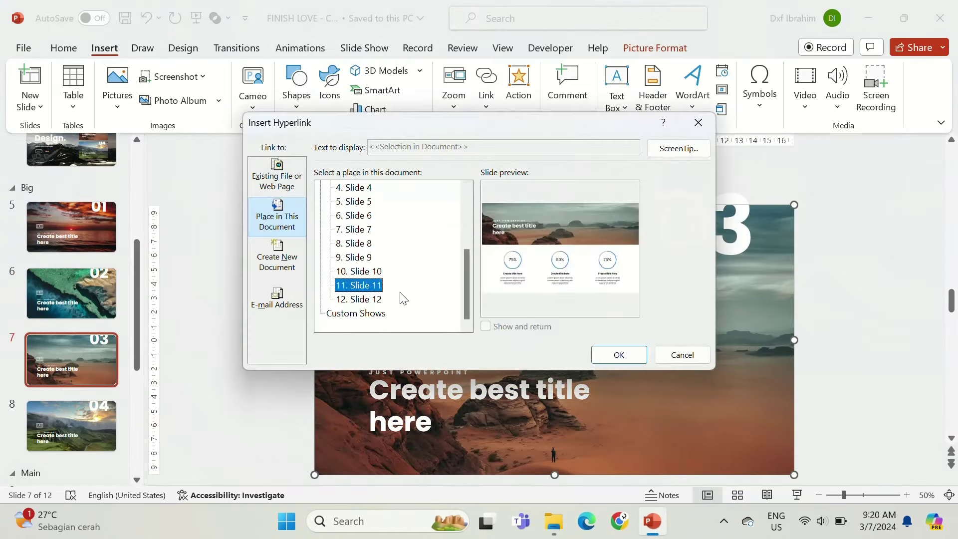
left_click(617, 355)
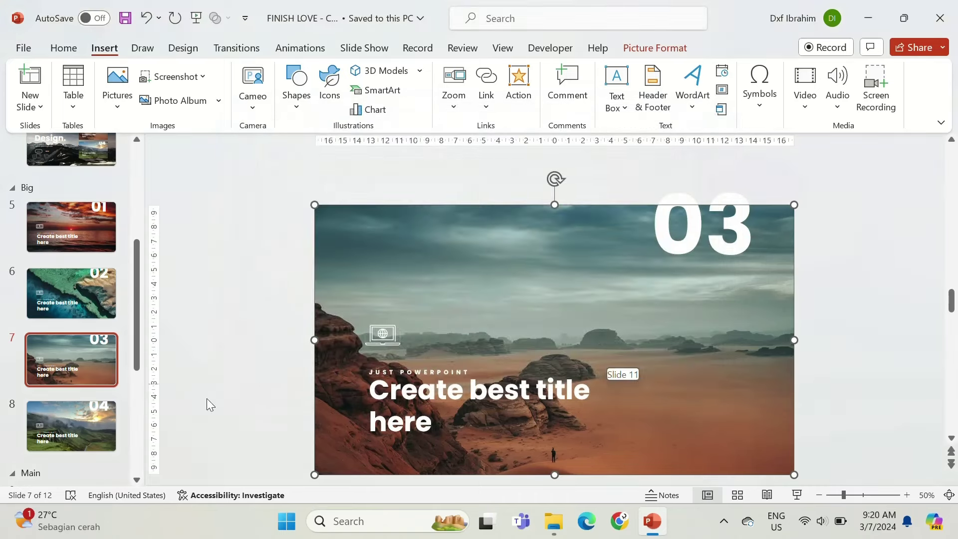
left_click(72, 427)
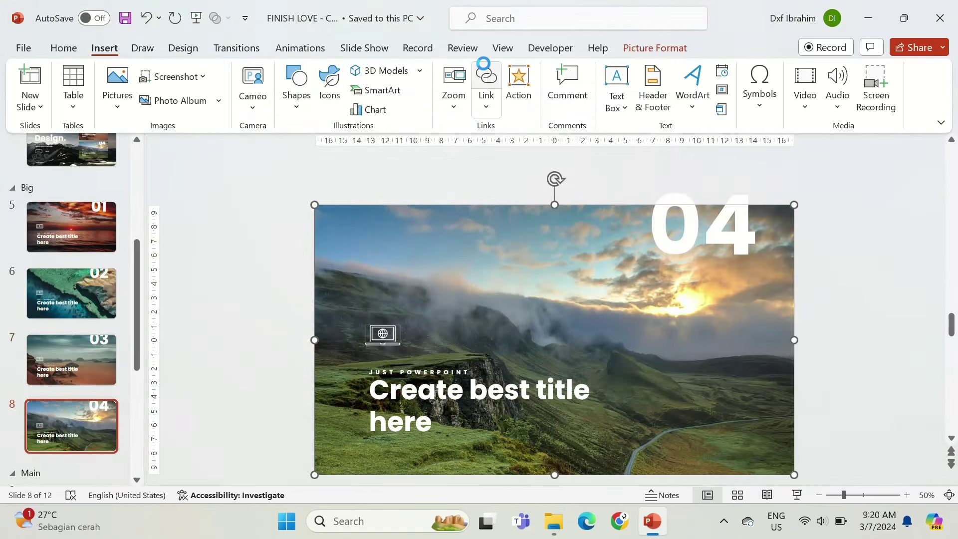
scroll(357, 280, "down", 3)
left_click(358, 299)
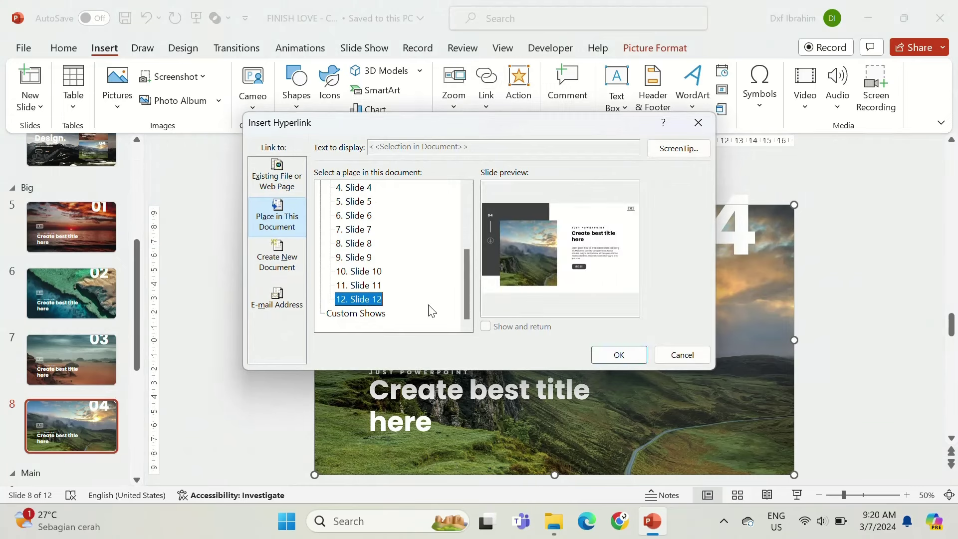
left_click(618, 355)
key("Page_Down")
Step: Link slide 9's sunset picture back to slide 5 and slide 10's coast picture to slide 6
left_click(650, 260)
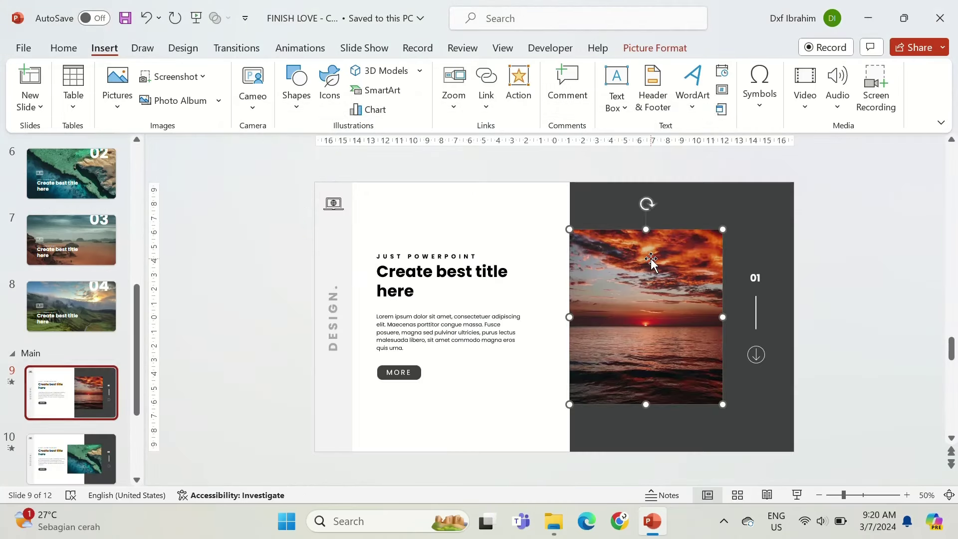
left_click(486, 80)
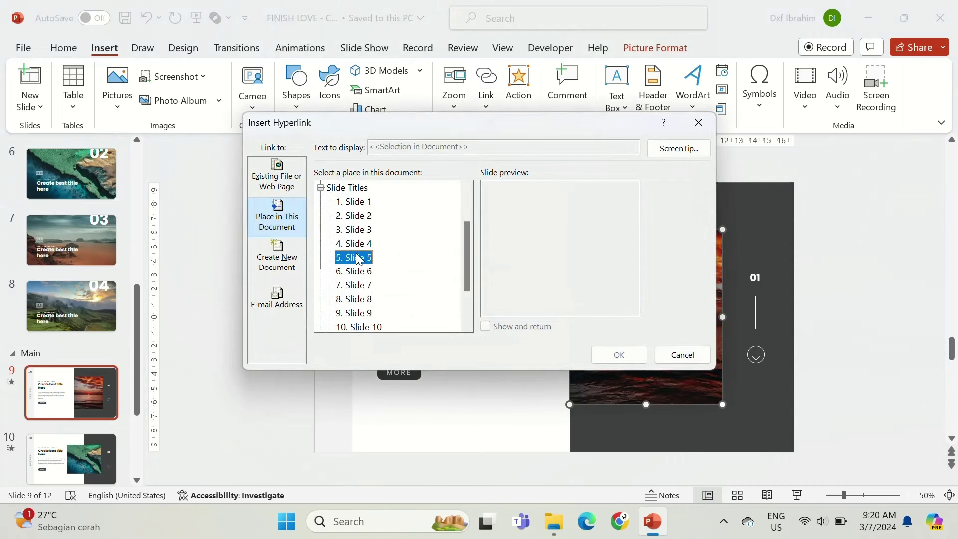
left_click(618, 354)
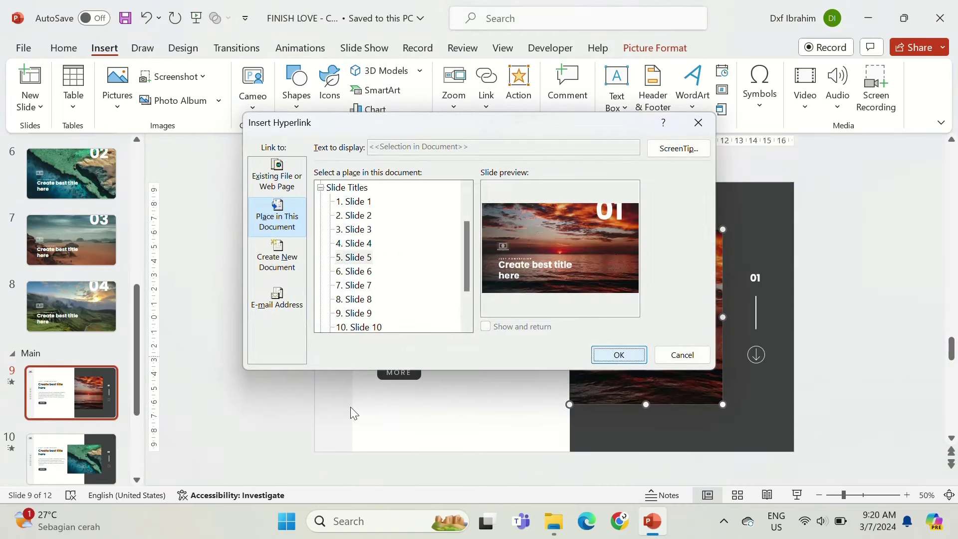
scroll(557, 295, "down", 1)
left_click(600, 265)
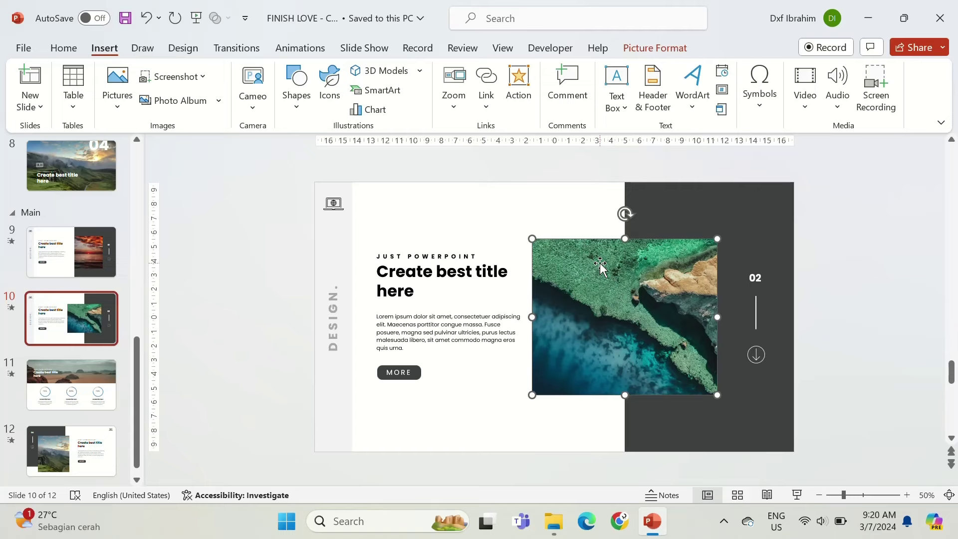
left_click(486, 76)
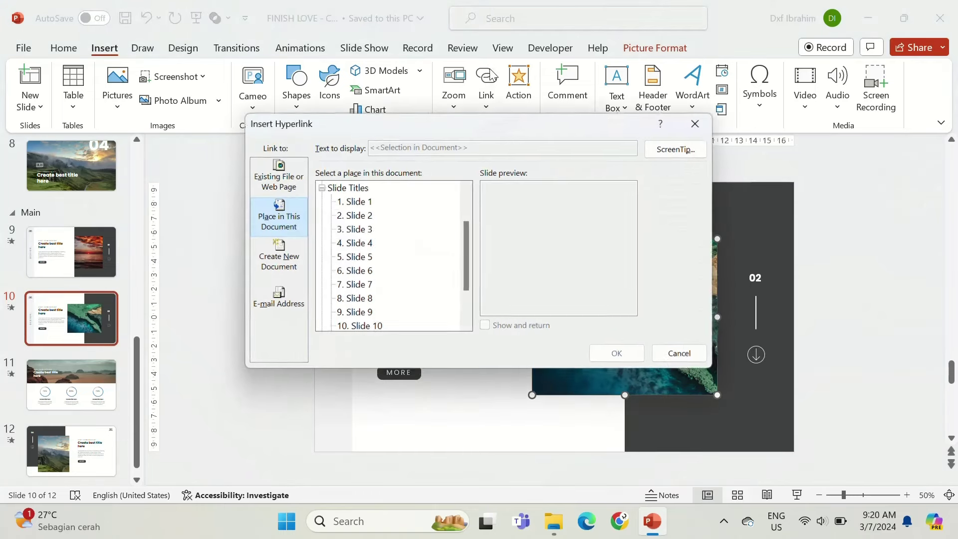
left_click(360, 271)
left_click(621, 355)
Step: Link slide 11's desert picture to slide 7 and slide 12's valley picture to slide 8
left_click(54, 397)
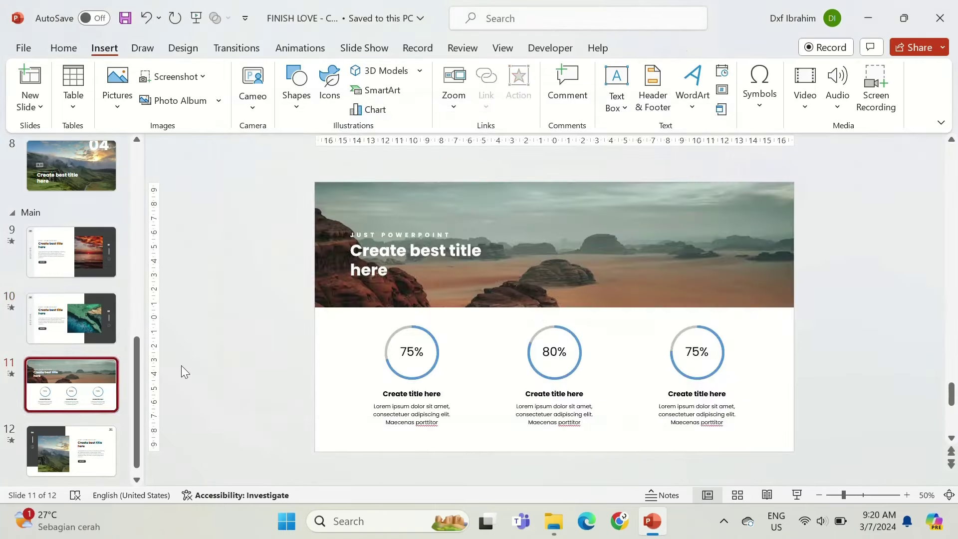
left_click(608, 272)
left_click(486, 82)
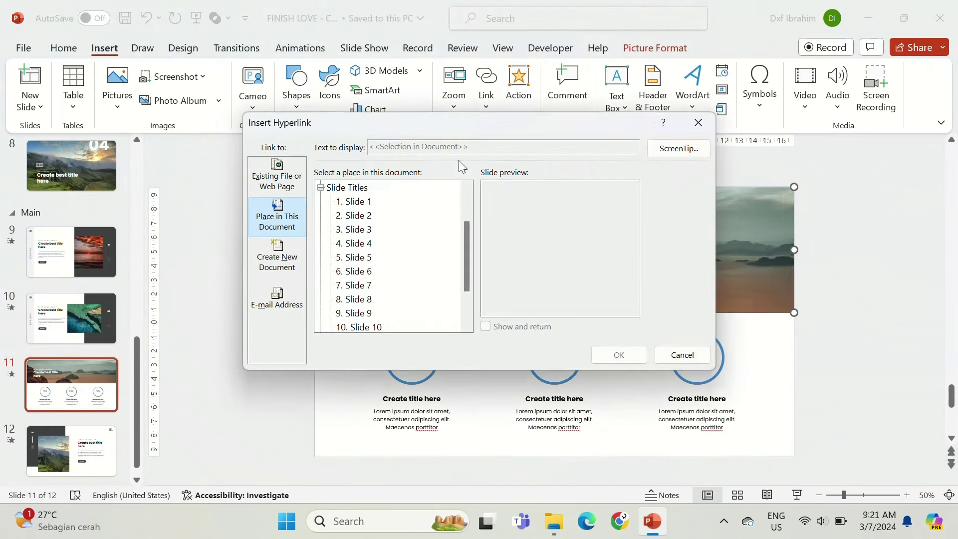
left_click(364, 286)
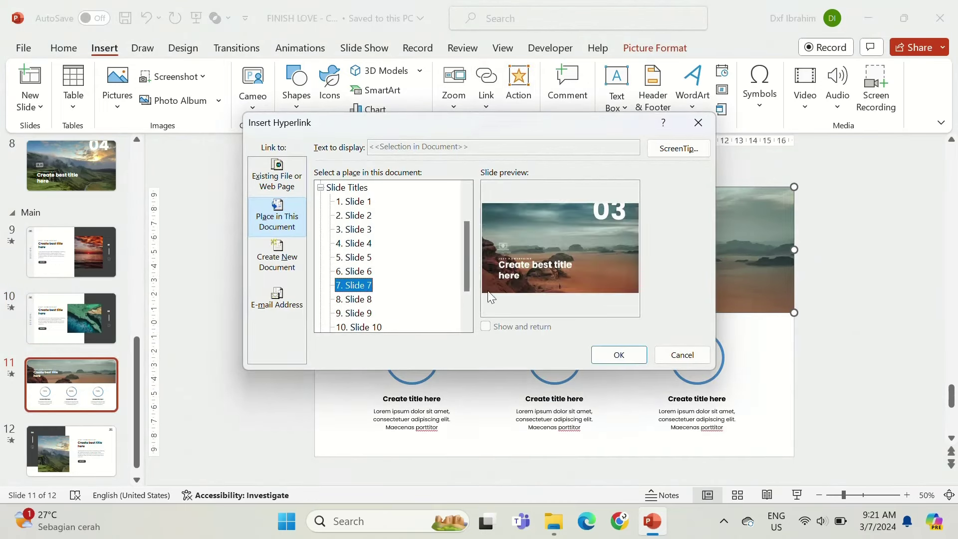
left_click(619, 355)
left_click(56, 431)
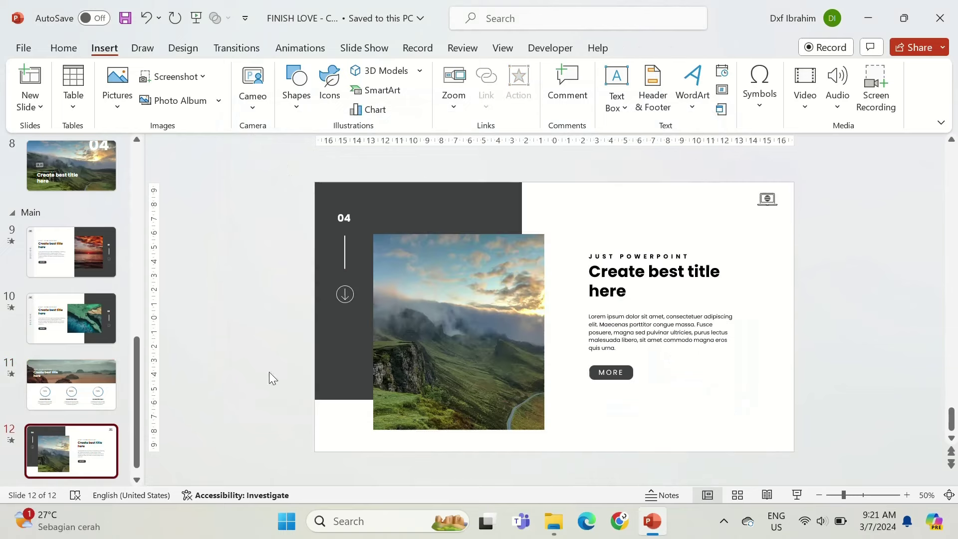
left_click(529, 277)
left_click(493, 74)
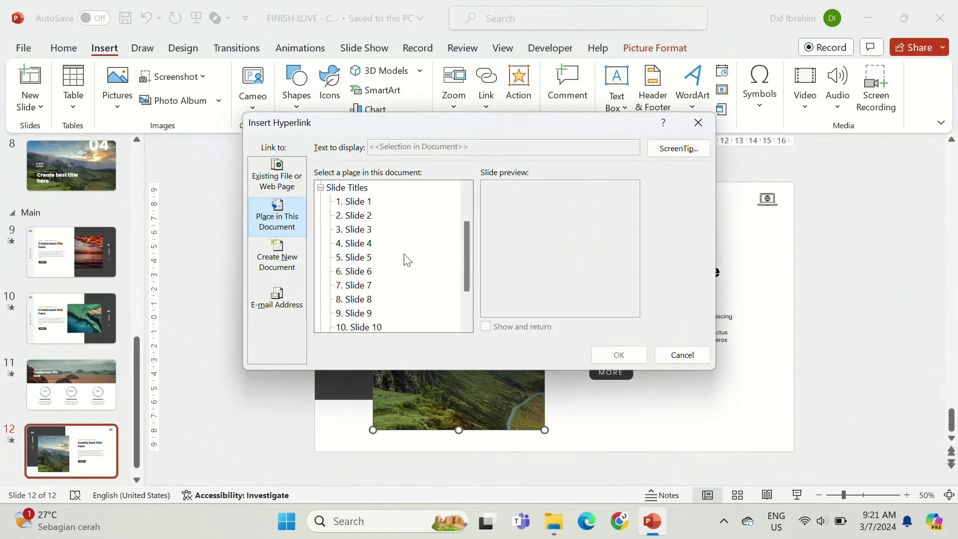
left_click(357, 299)
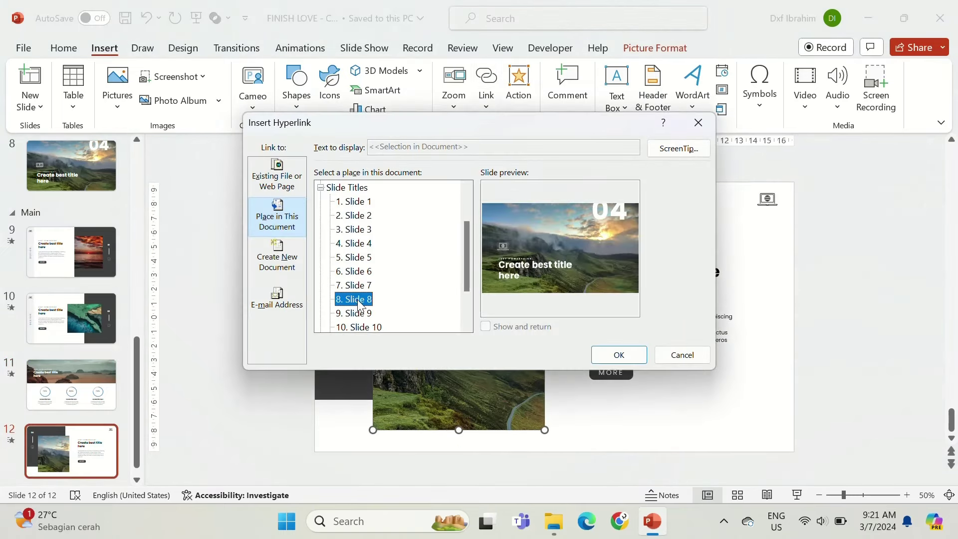
left_click(618, 355)
left_click_drag(135, 397, 133, 402)
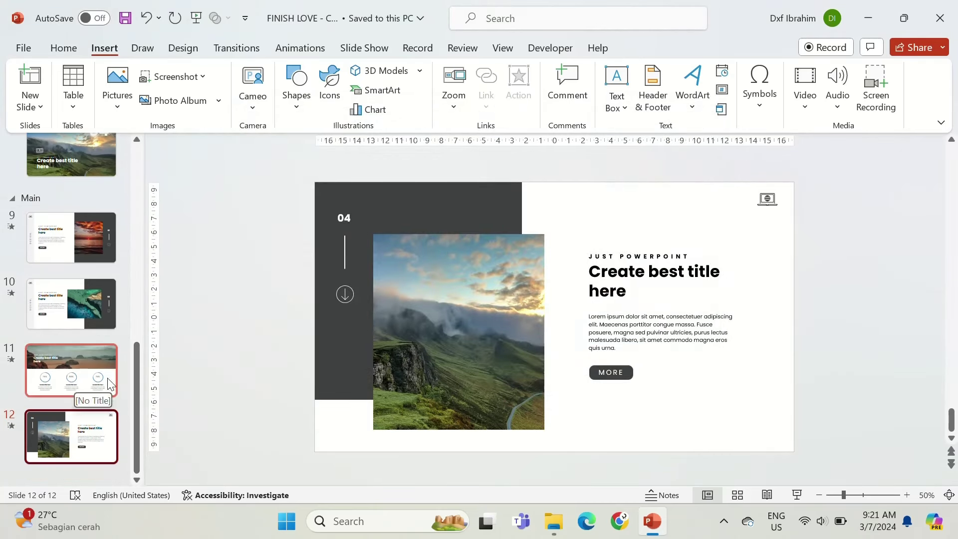
left_click_drag(136, 375, 155, 142)
Step: Apply the Morph transition to slides 1–5 with a duration of 1.5 seconds
left_click(101, 181)
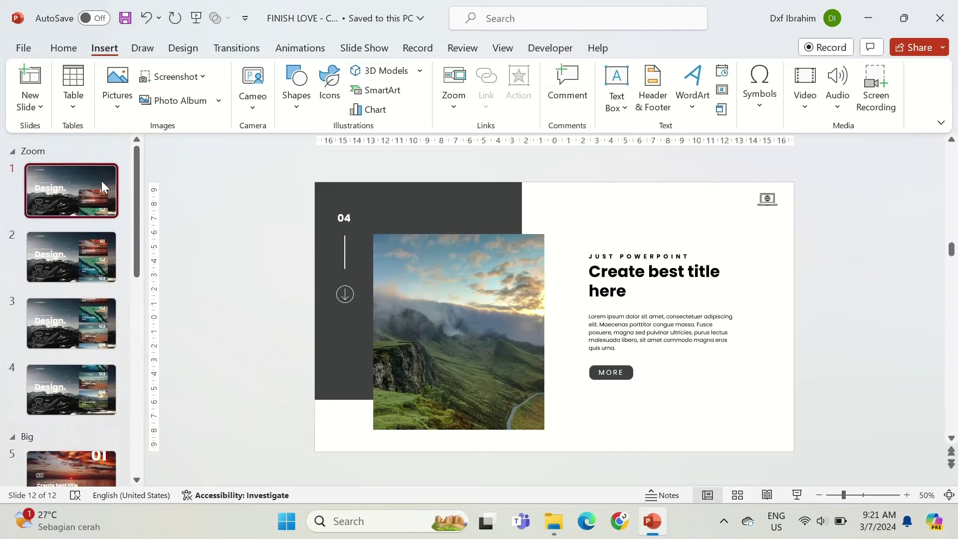
key("ctrl+a")
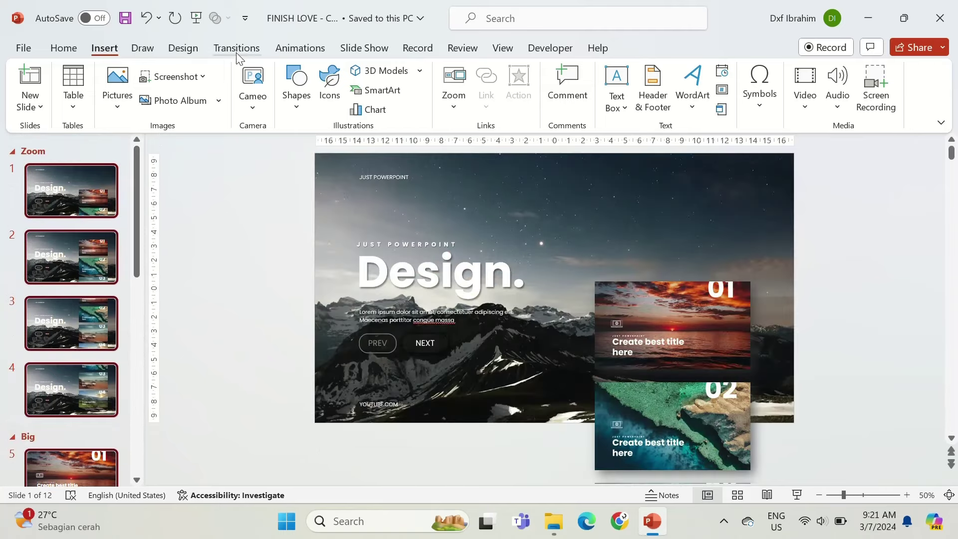
left_click(236, 48)
left_click(153, 87)
left_click(762, 91)
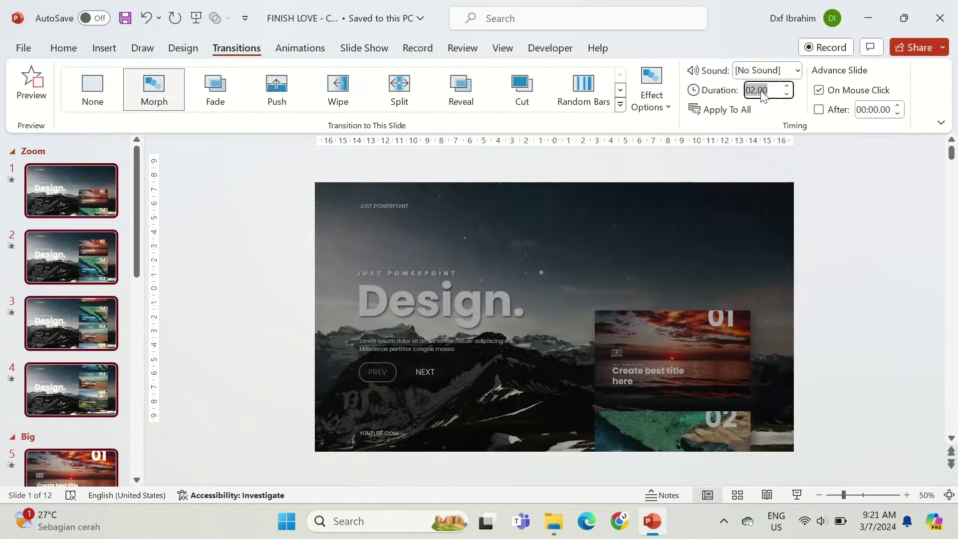
type("1.5")
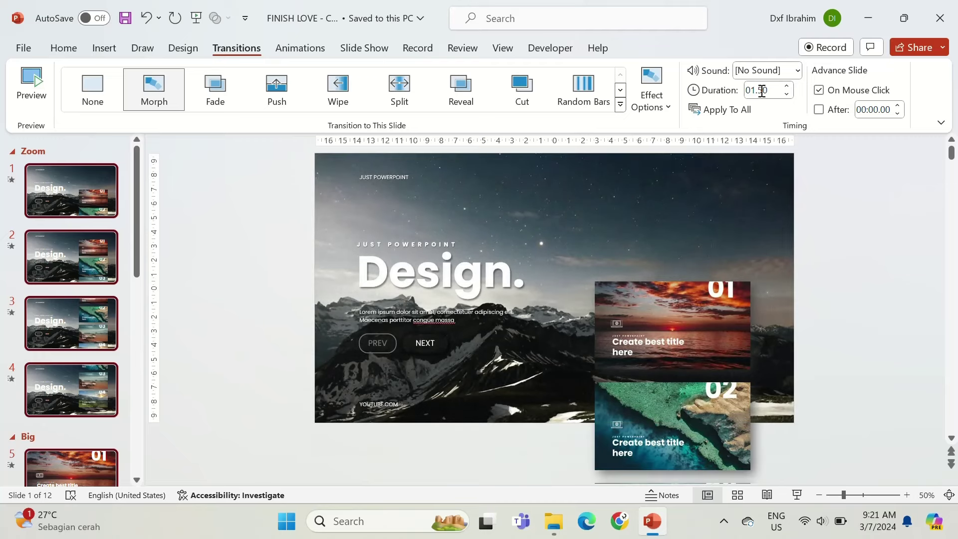
left_click(58, 197)
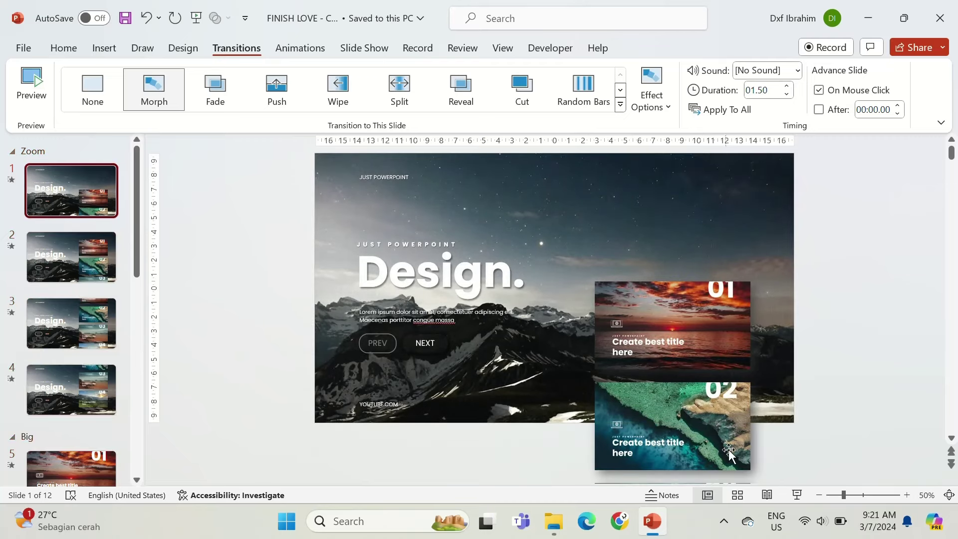
Step: In the slide show, advance the cards, zoom into desert card 03, view its detail slide and return to the overview
left_click(797, 495)
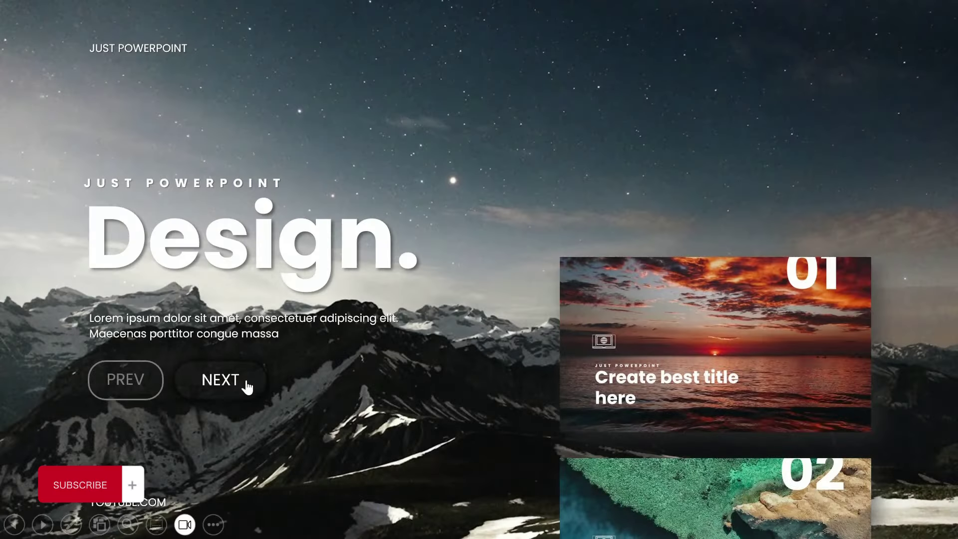
left_click(246, 384)
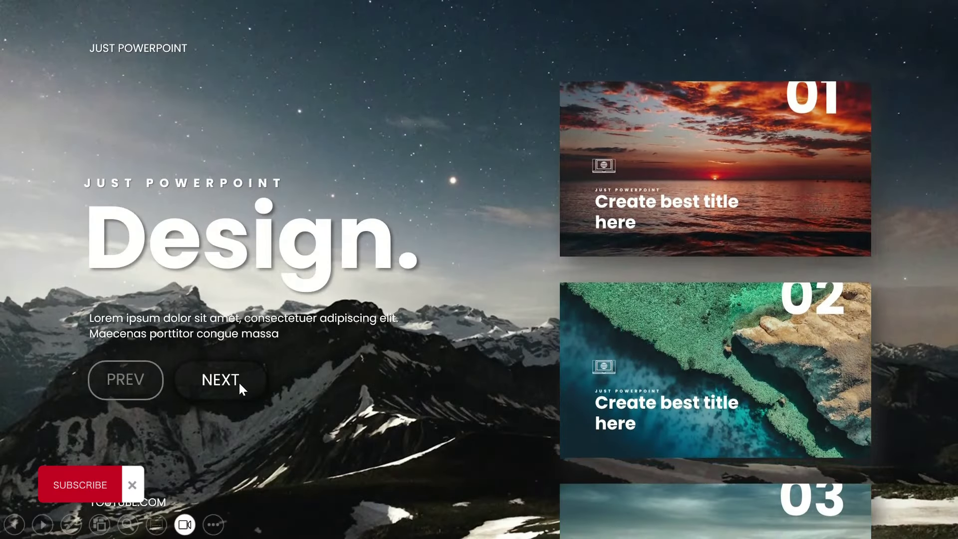
left_click(238, 381)
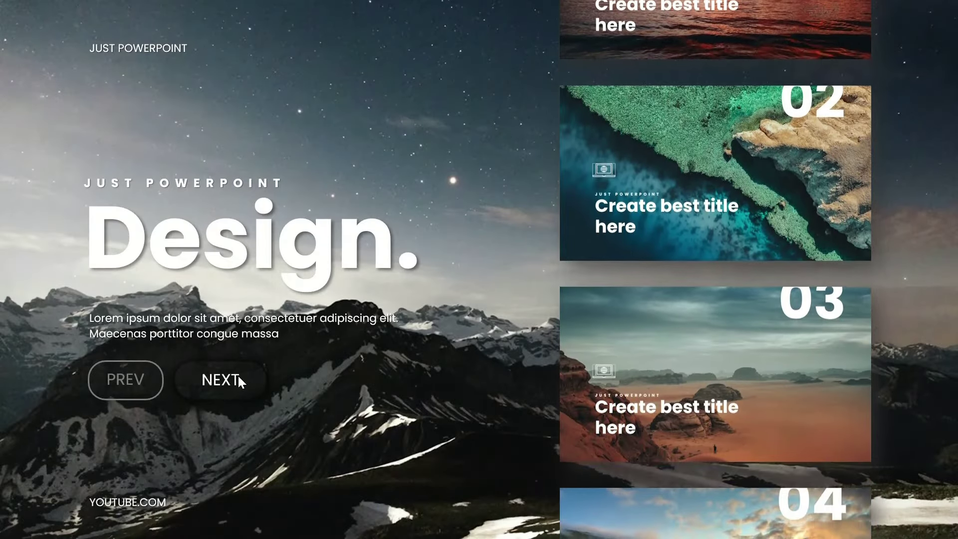
left_click(239, 378)
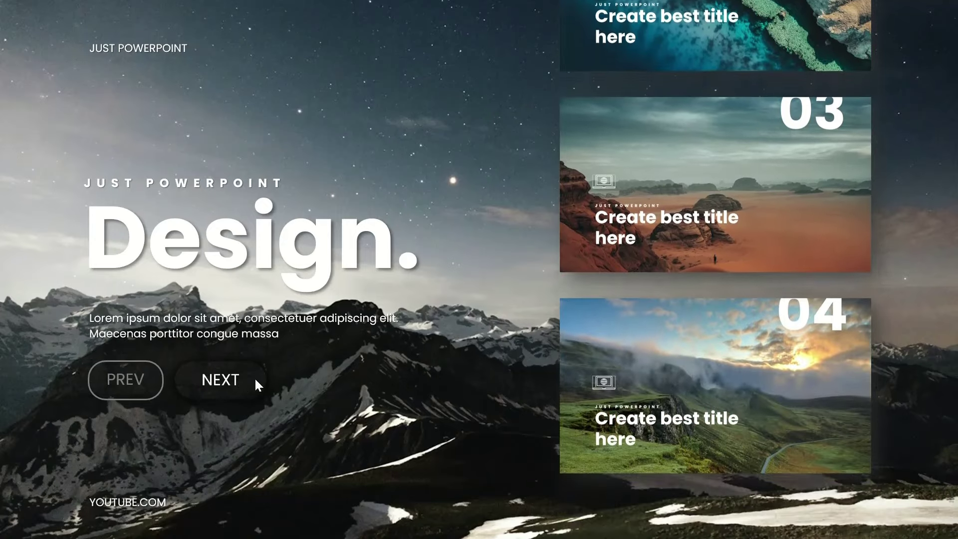
left_click(697, 167)
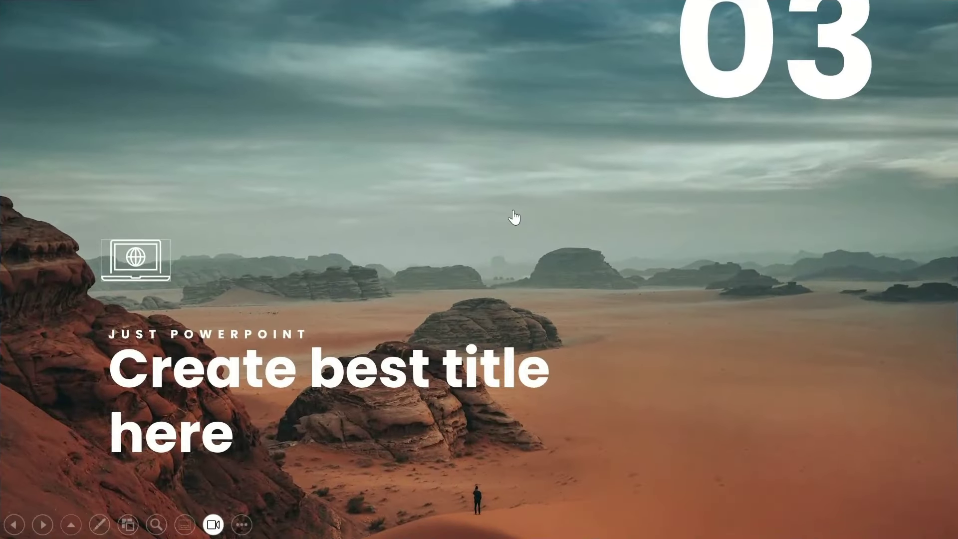
left_click(514, 218)
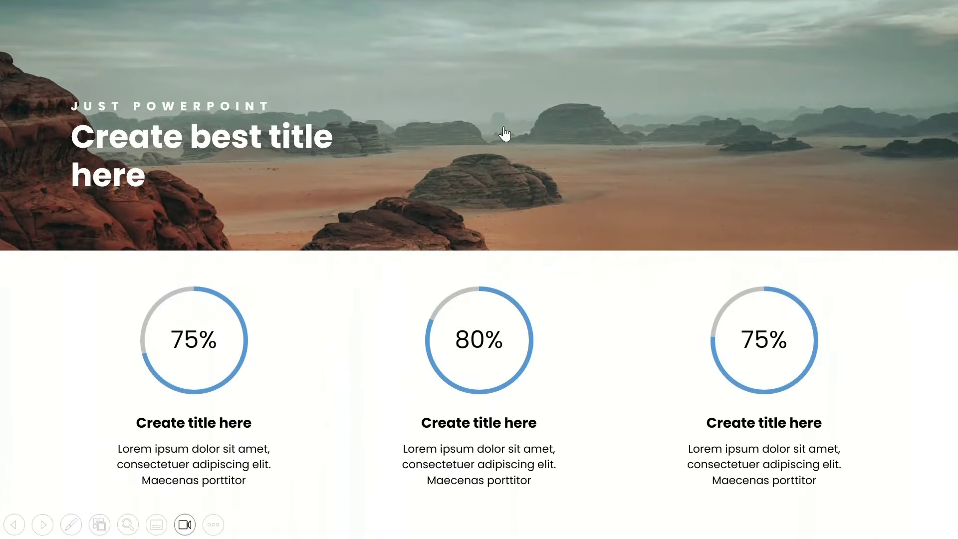
left_click(504, 135)
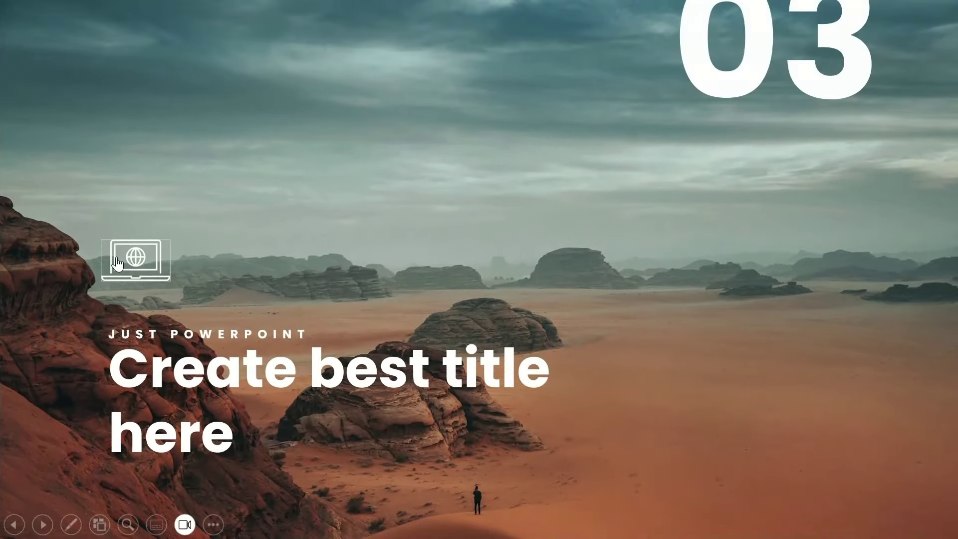
left_click(116, 259)
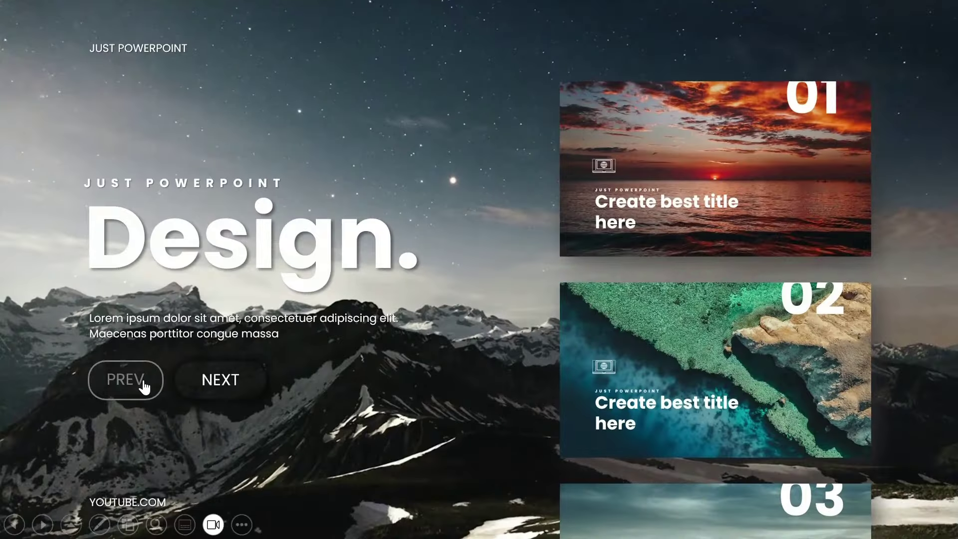
Step: Zoom into card 02, open its detail slide, and return to the full-screen 02 slide
left_click(144, 384)
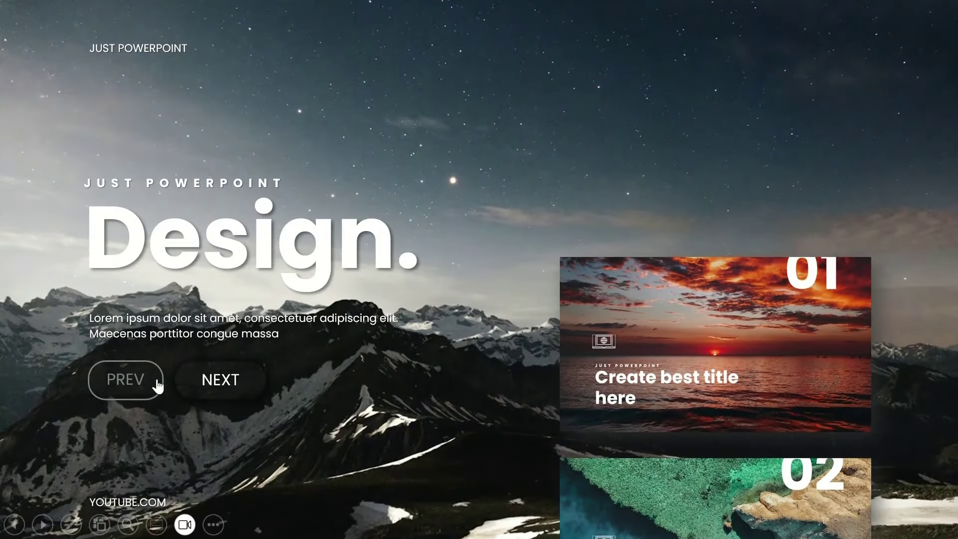
left_click(220, 384)
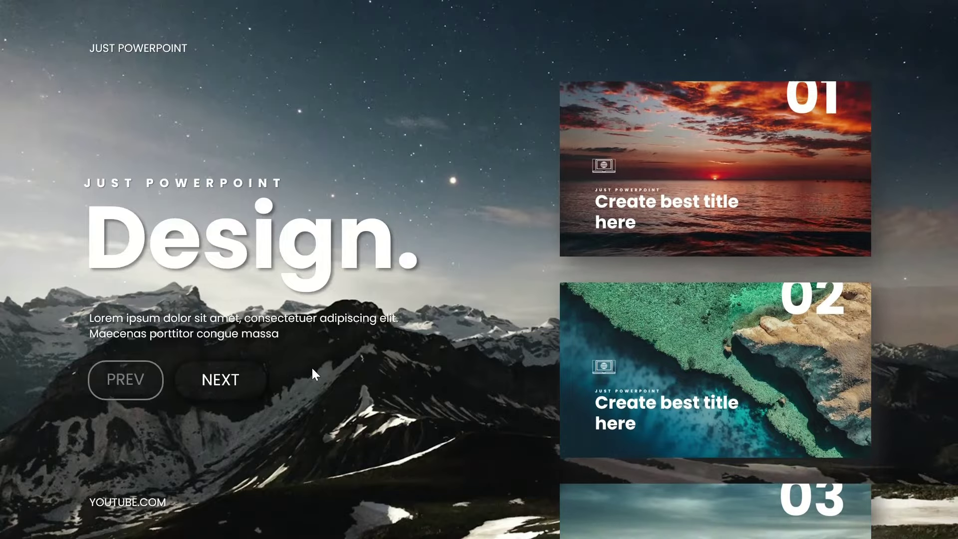
left_click(707, 355)
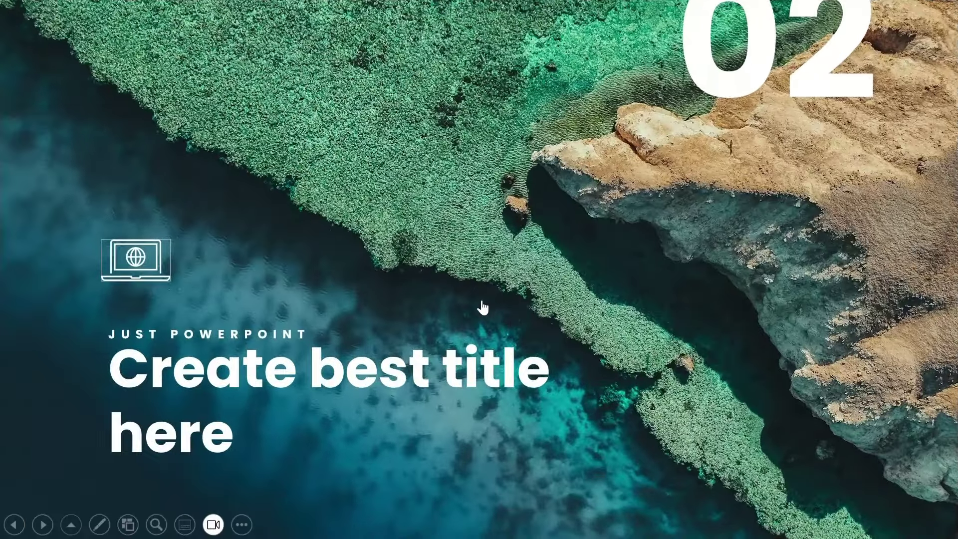
left_click(471, 298)
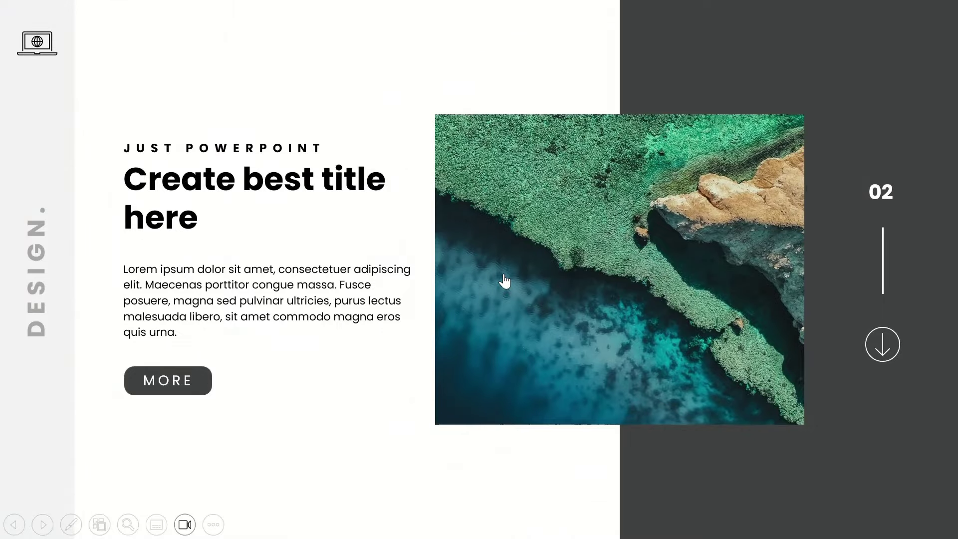
left_click(508, 244)
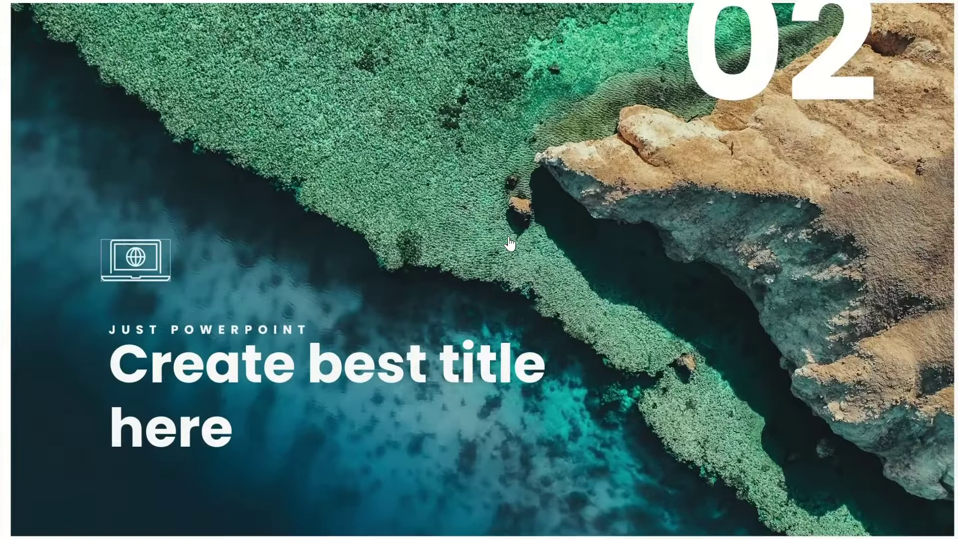